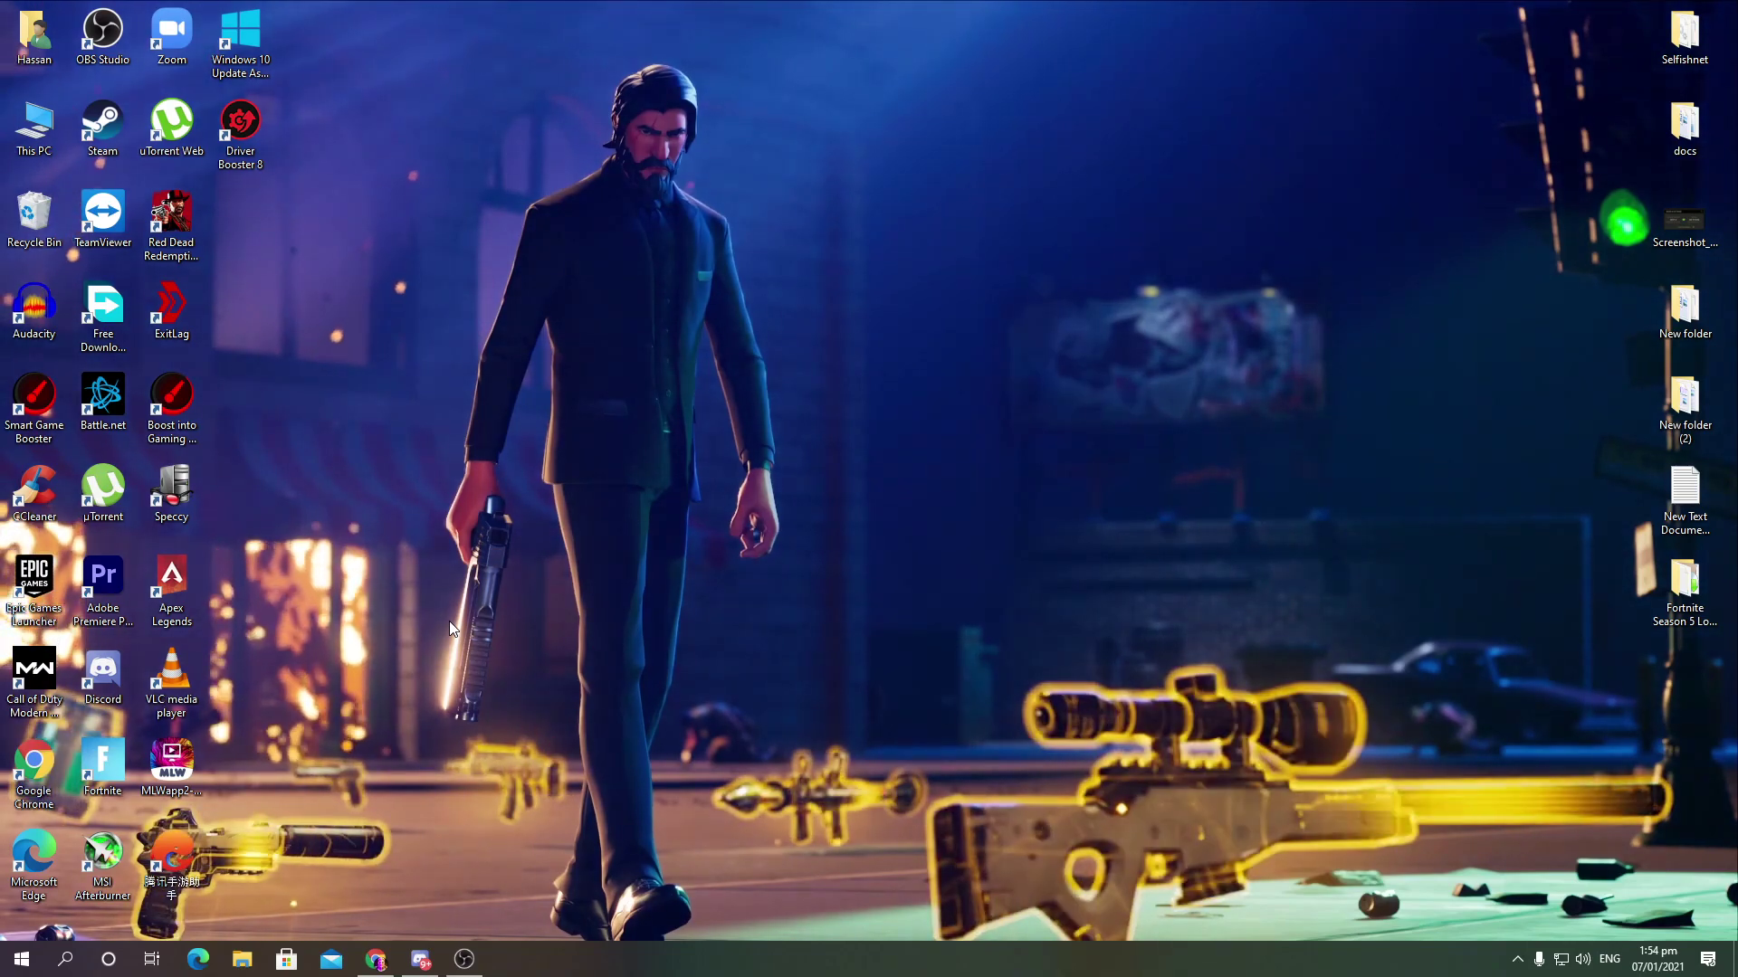
- Browse from This PC to C:\Program Files\Epic Games\Fortnite\FortniteGame\Binaries\Win64 and scroll to the executables
double_click(17, 126)
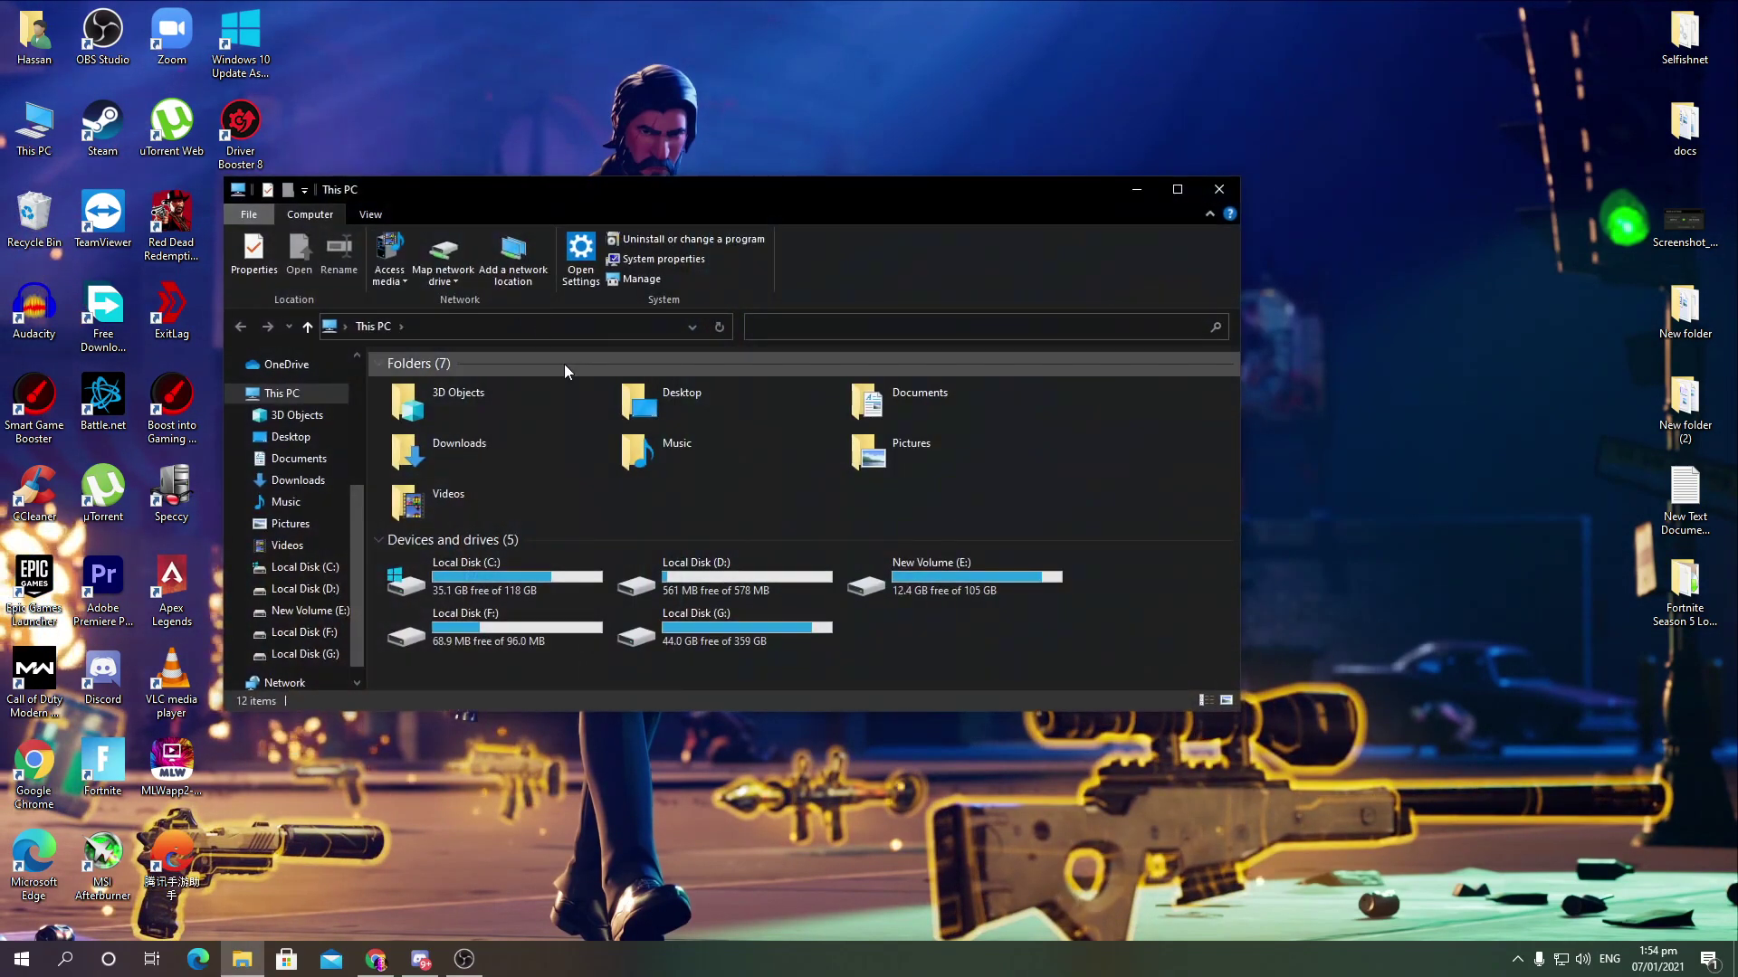
double_click(588, 193)
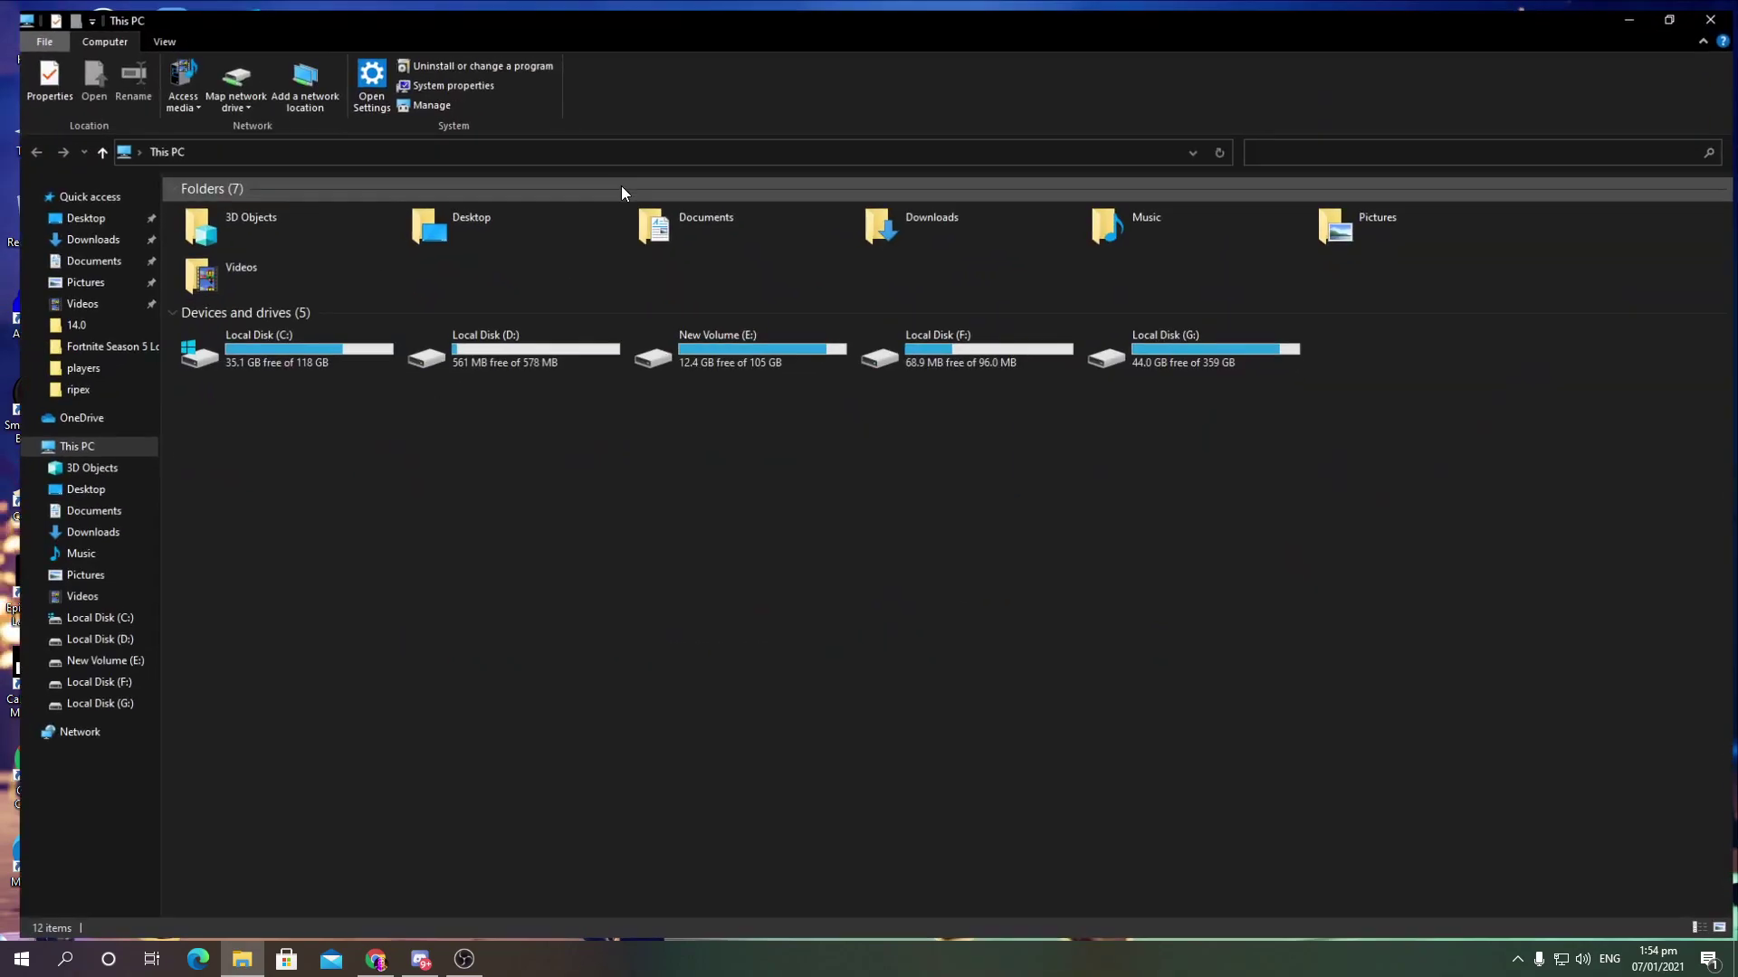
double_click(270, 342)
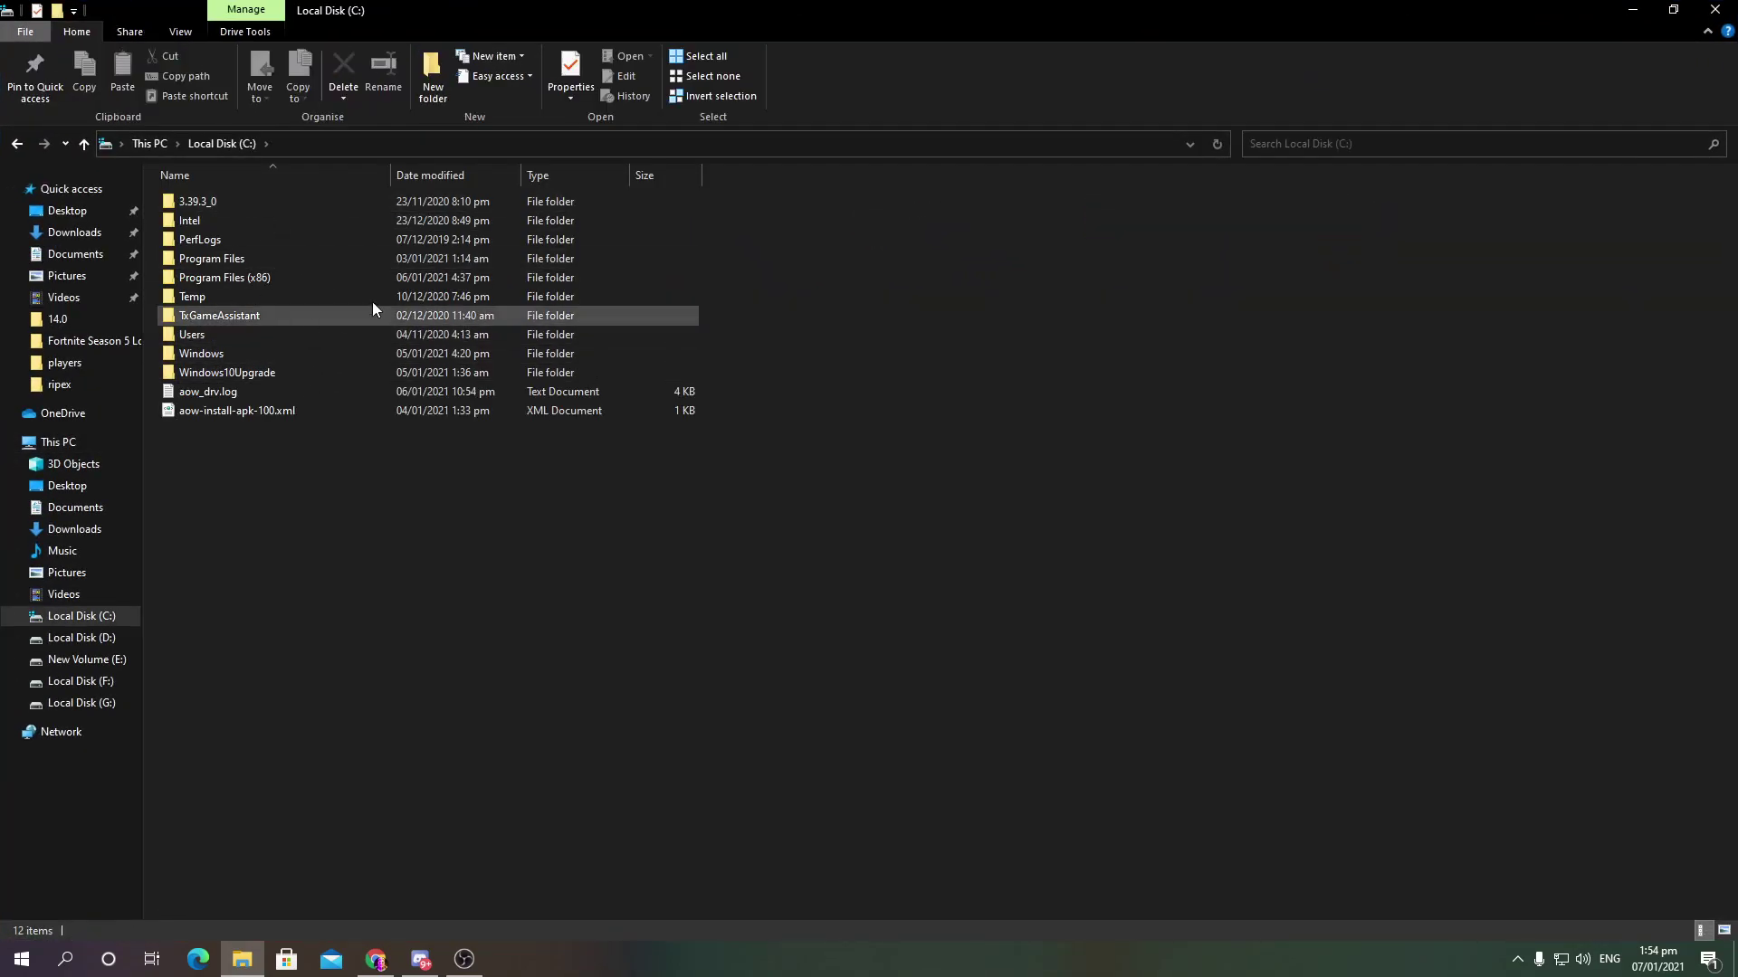
double_click(194, 263)
double_click(208, 259)
double_click(194, 204)
double_click(223, 237)
double_click(228, 200)
double_click(226, 220)
scroll(217, 290, "down", 5)
scroll(217, 290, "down", 5)
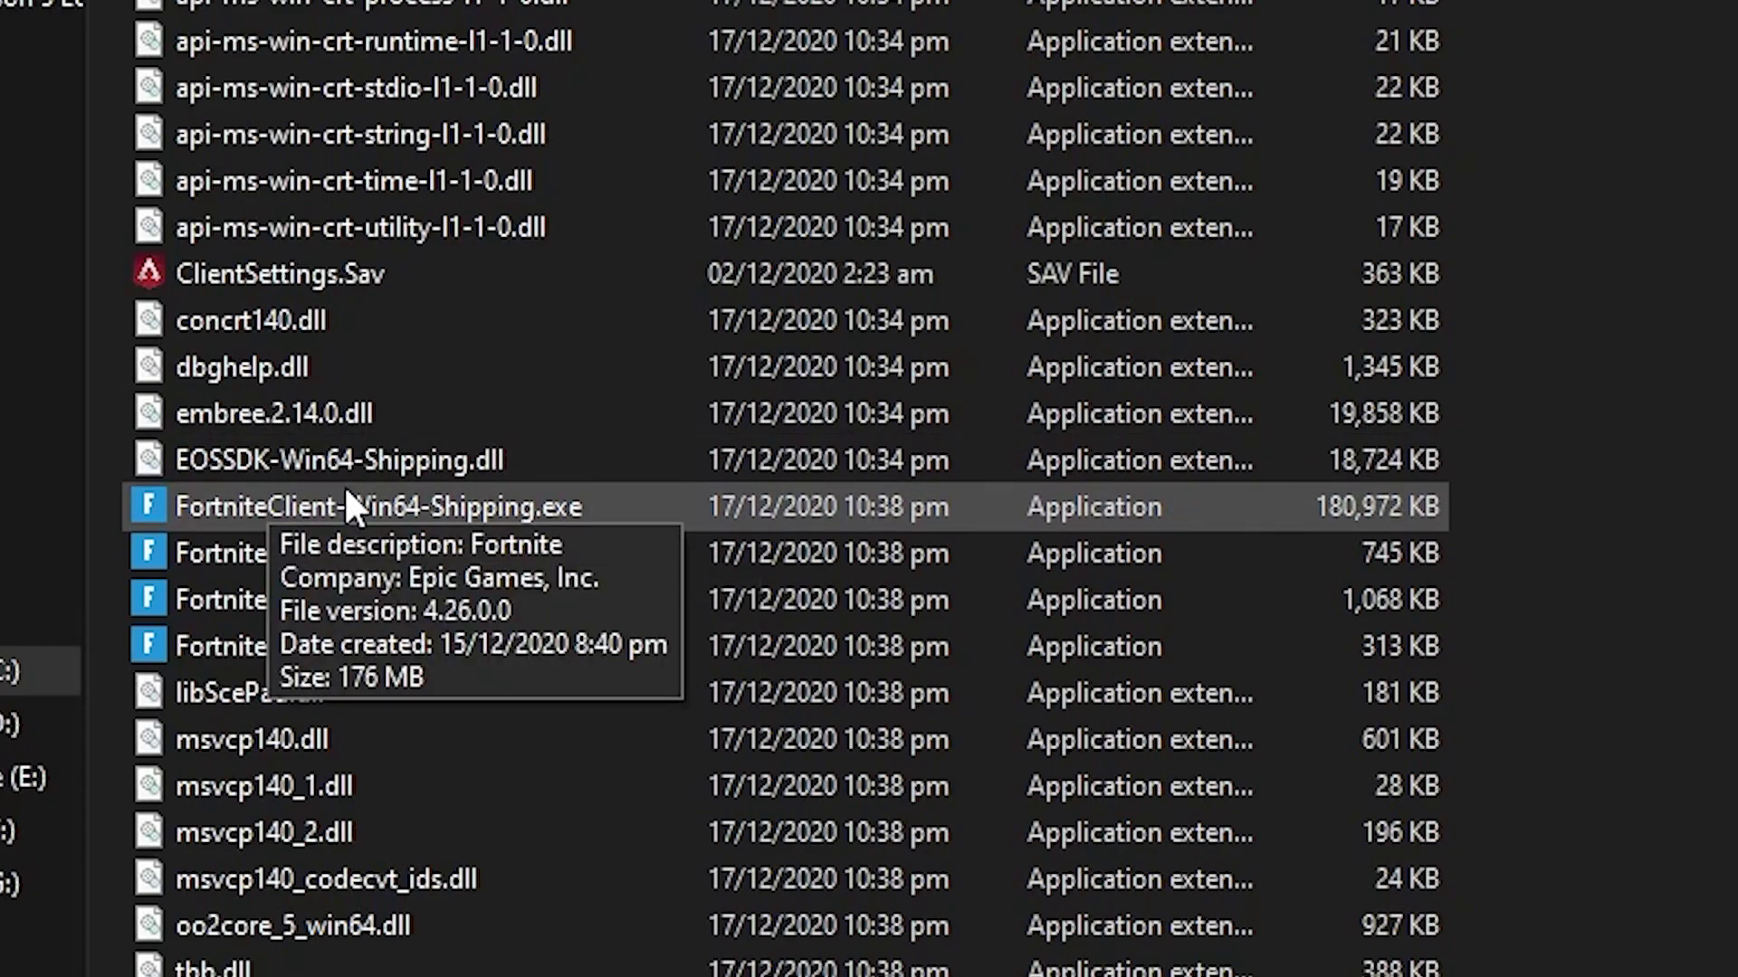
- On FortniteClient-Win64-Shipping.exe's Compatibility tab, leave 'Disable full-screen optimisations' unchecked
right_click(345, 489)
left_click(471, 455)
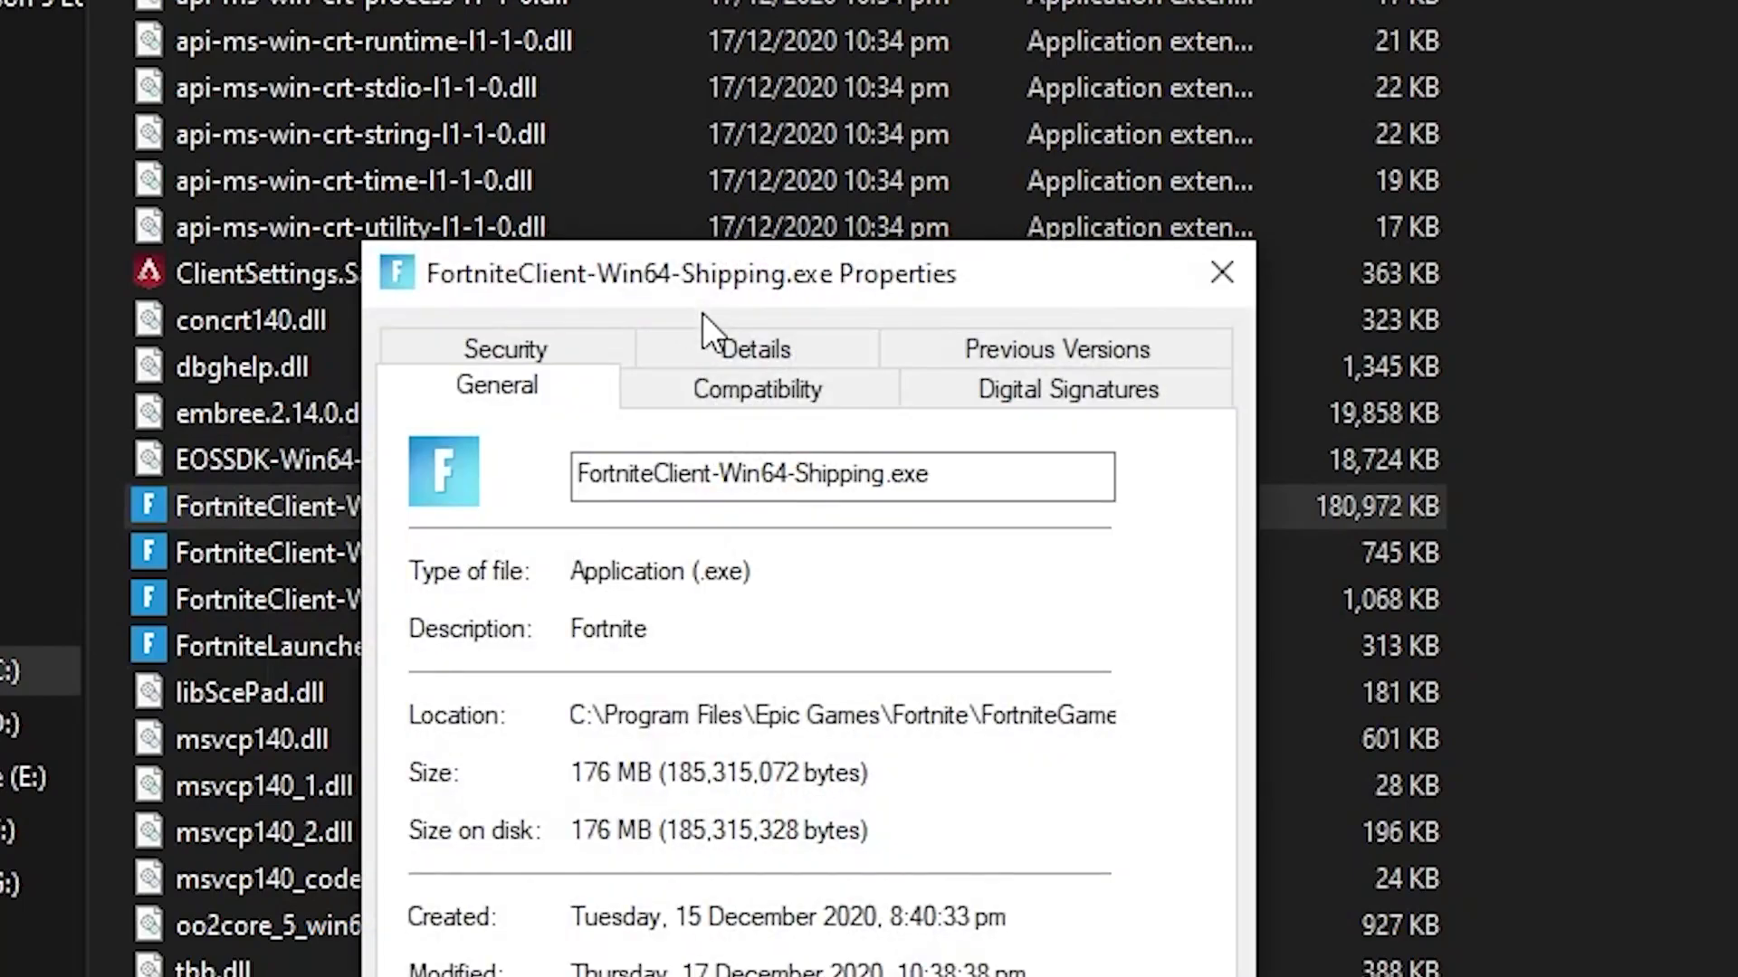
left_click(751, 398)
left_click_drag(768, 297, 1014, 0)
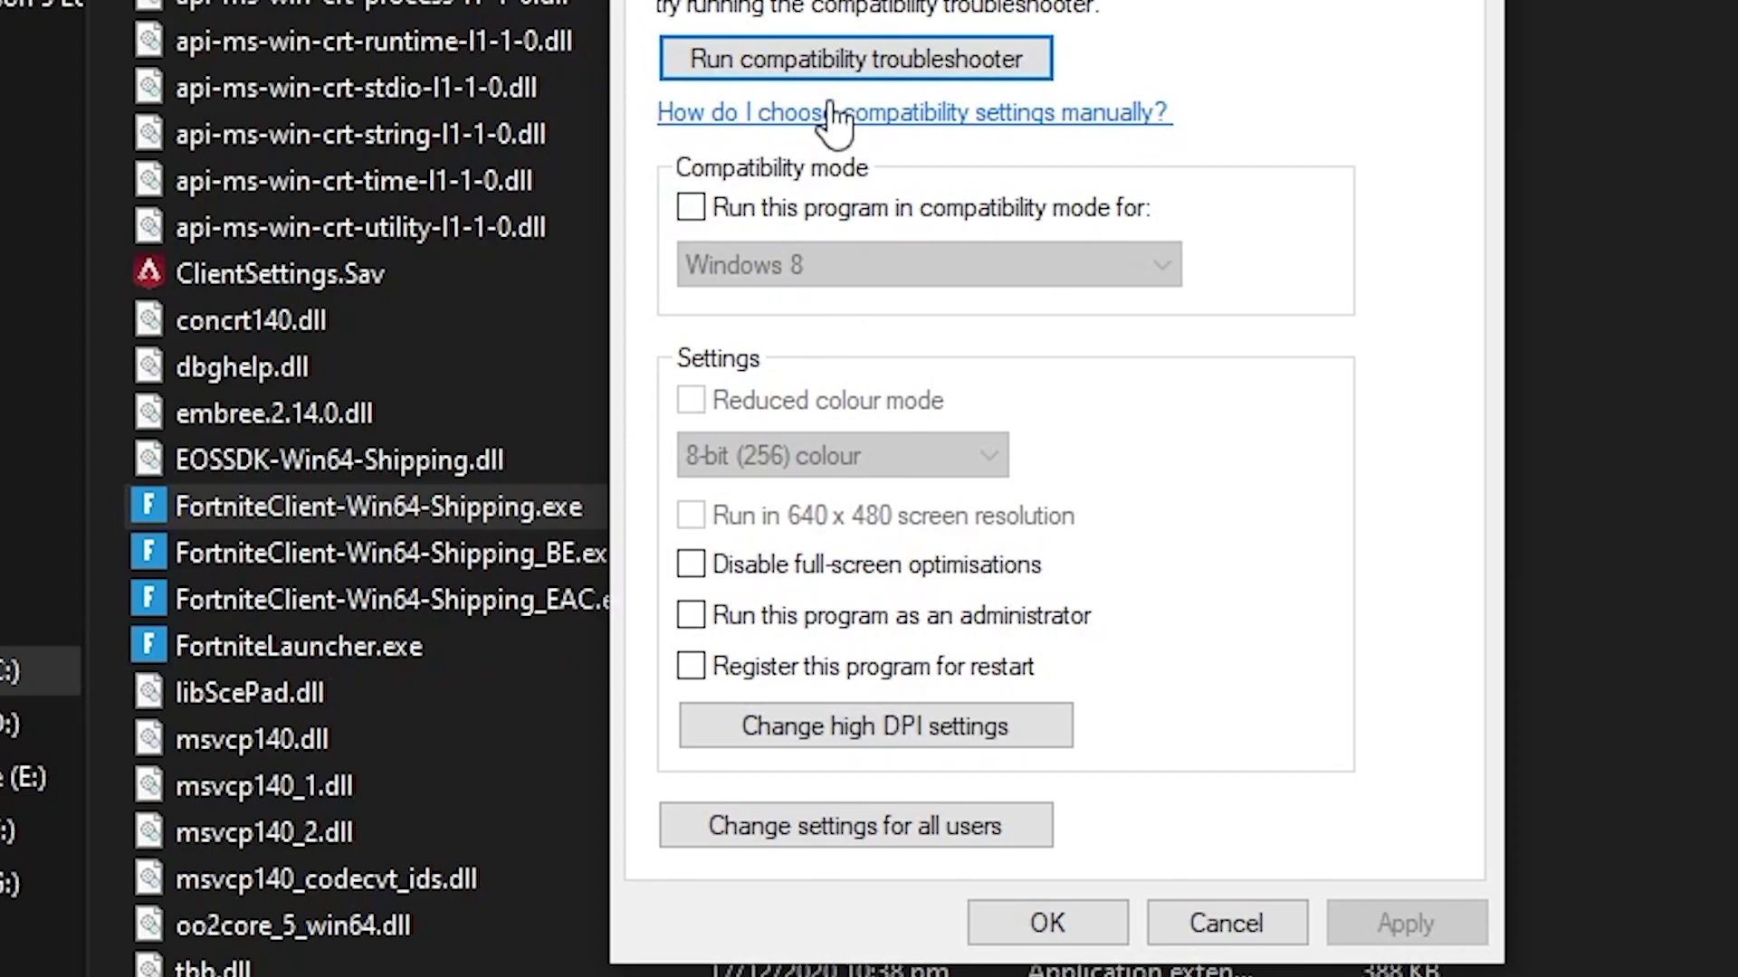
left_click(853, 558)
left_click(835, 570)
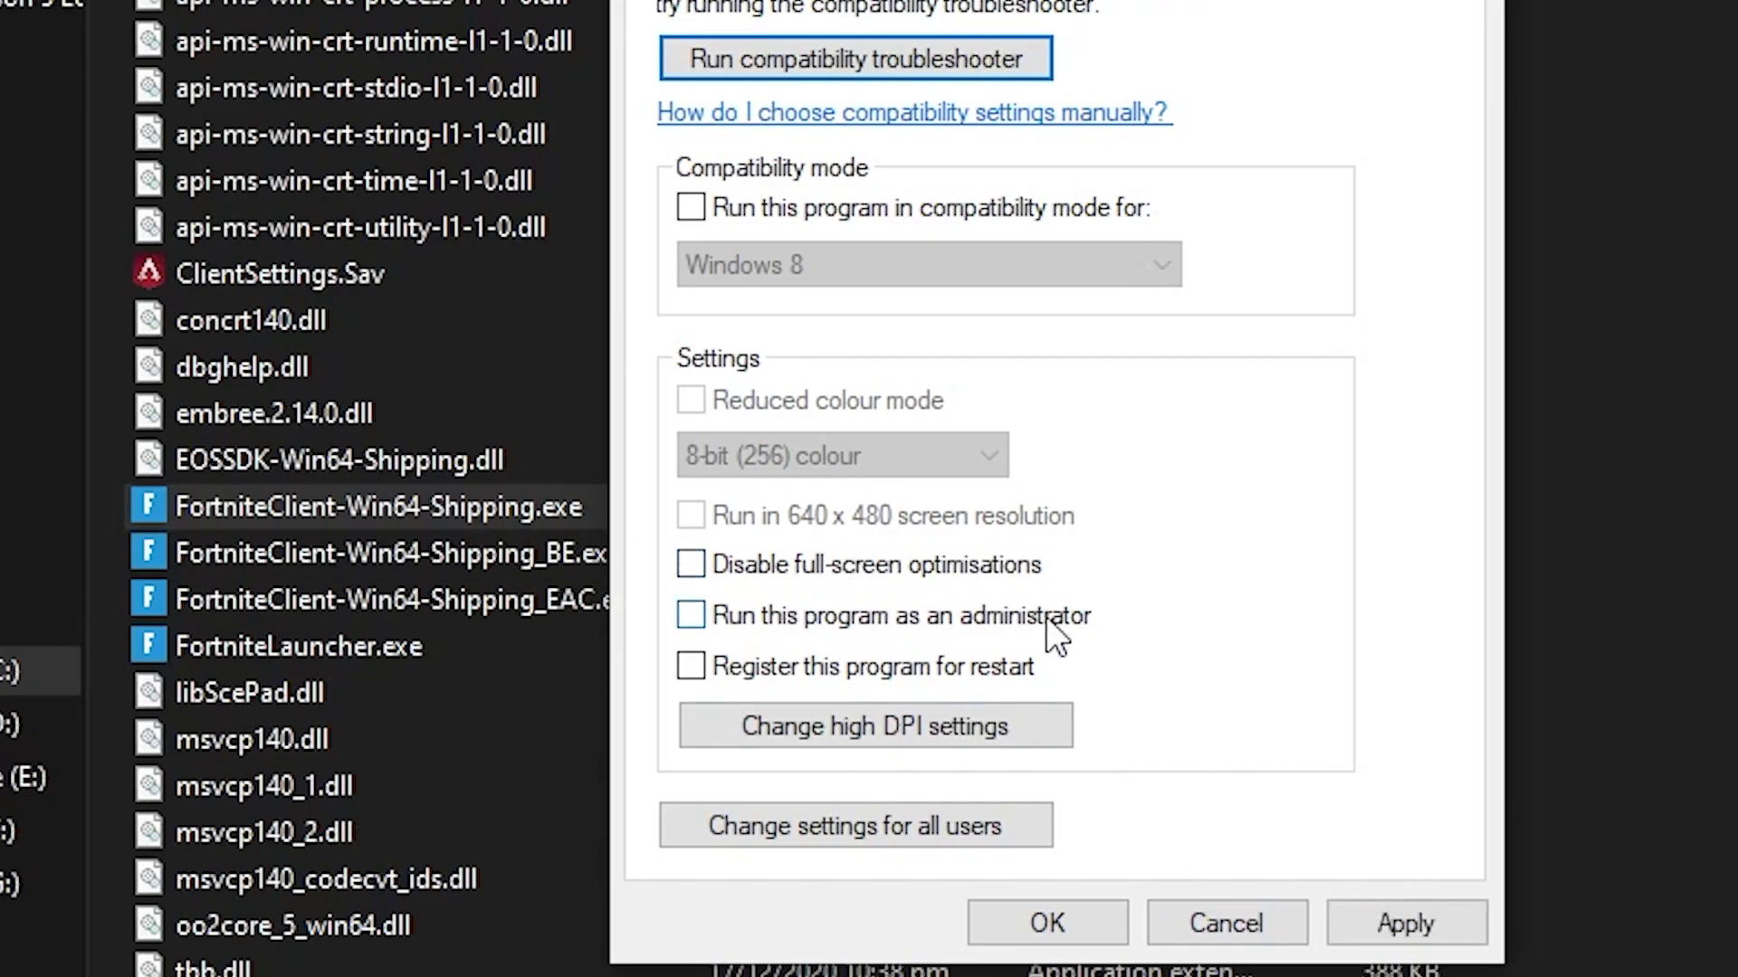
- Leave the high DPI scaling override off, then apply and close the Properties dialog
left_click(740, 731)
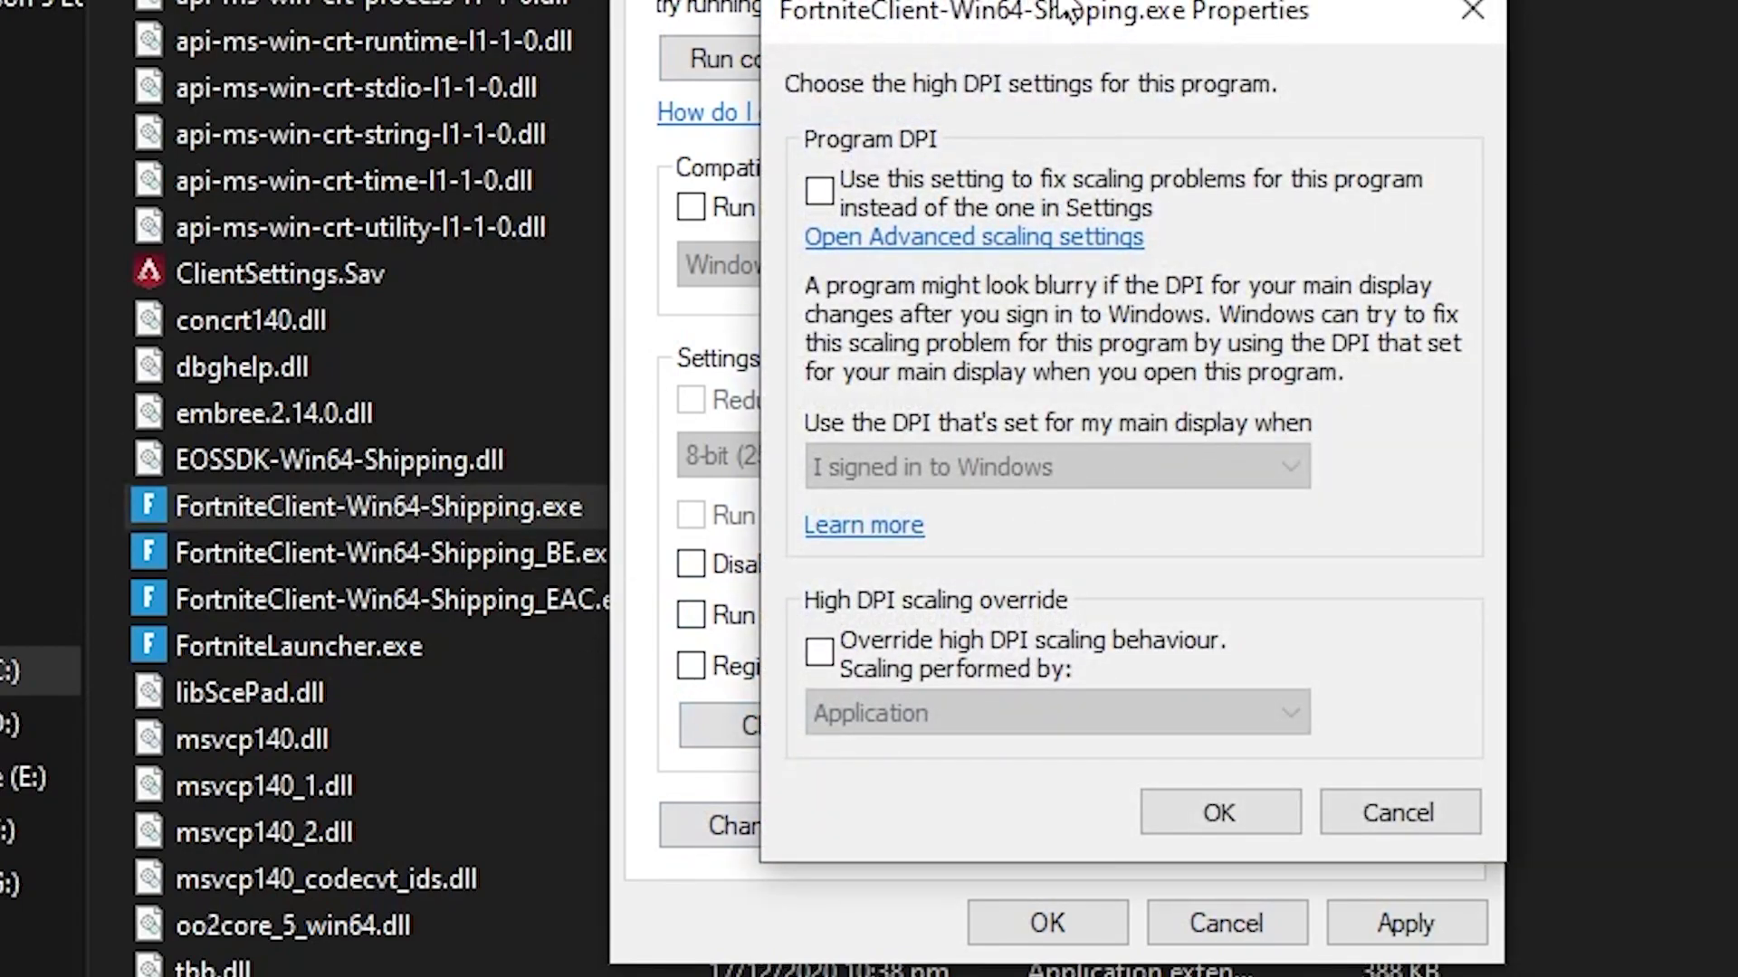
left_click_drag(973, 16, 1267, 0)
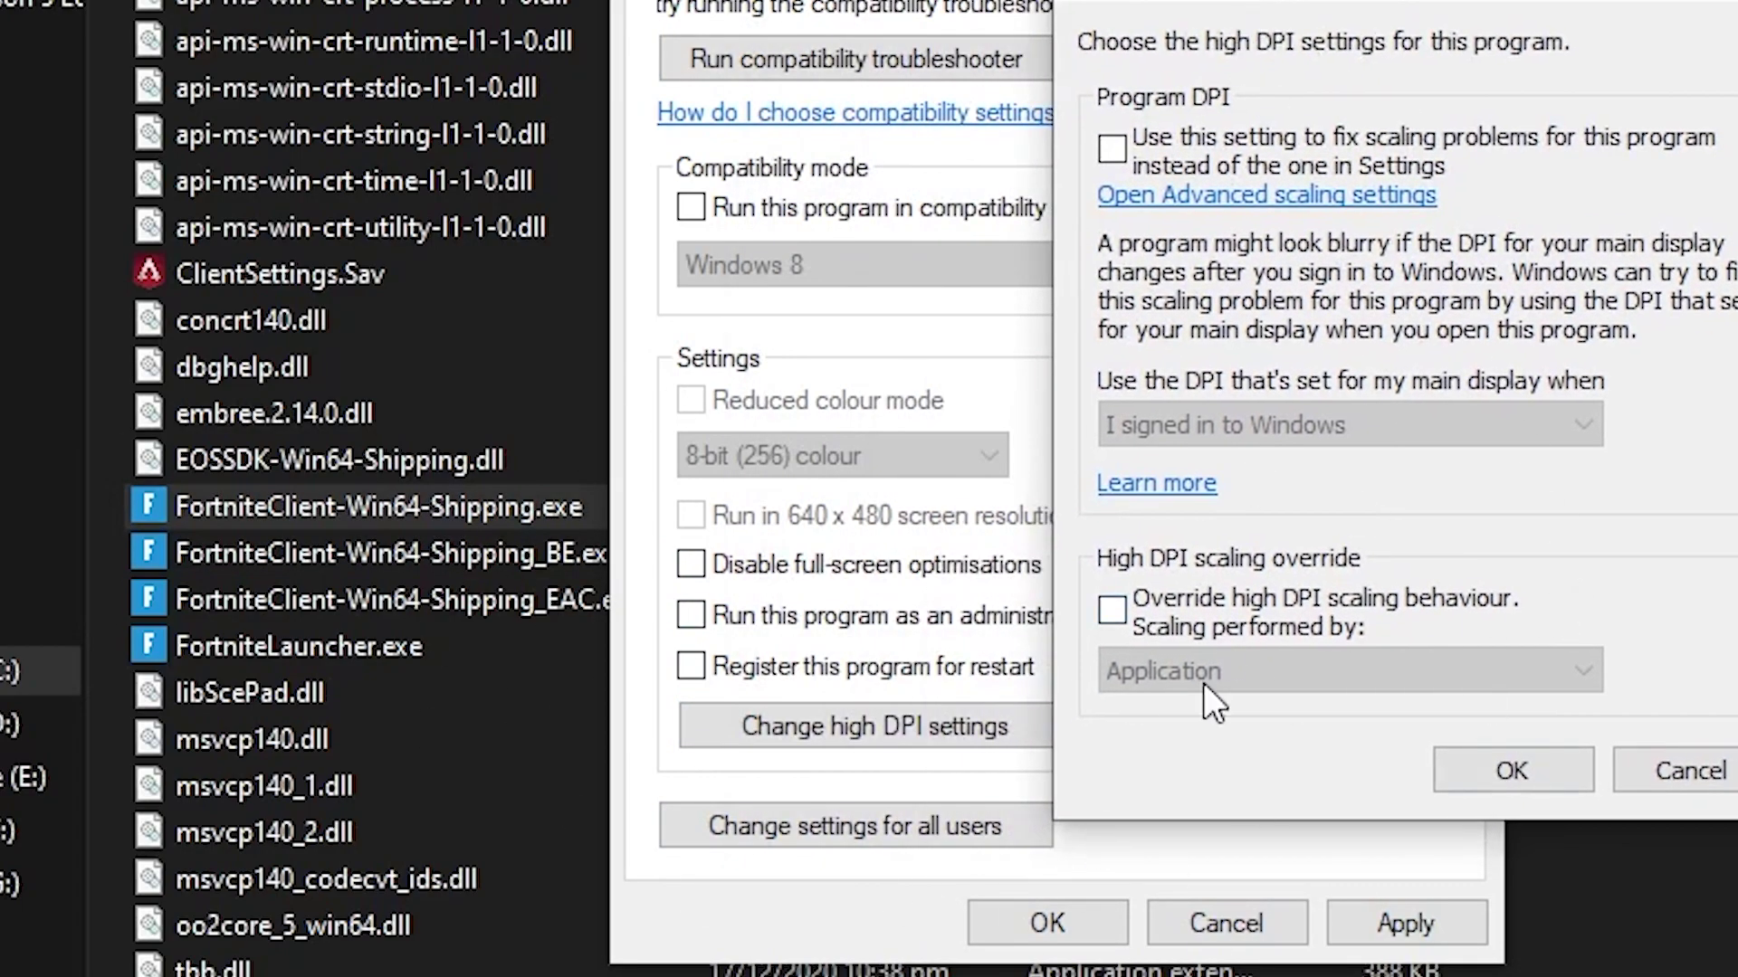
left_click(1170, 603)
left_click(1142, 610)
left_click(1502, 768)
left_click(1412, 923)
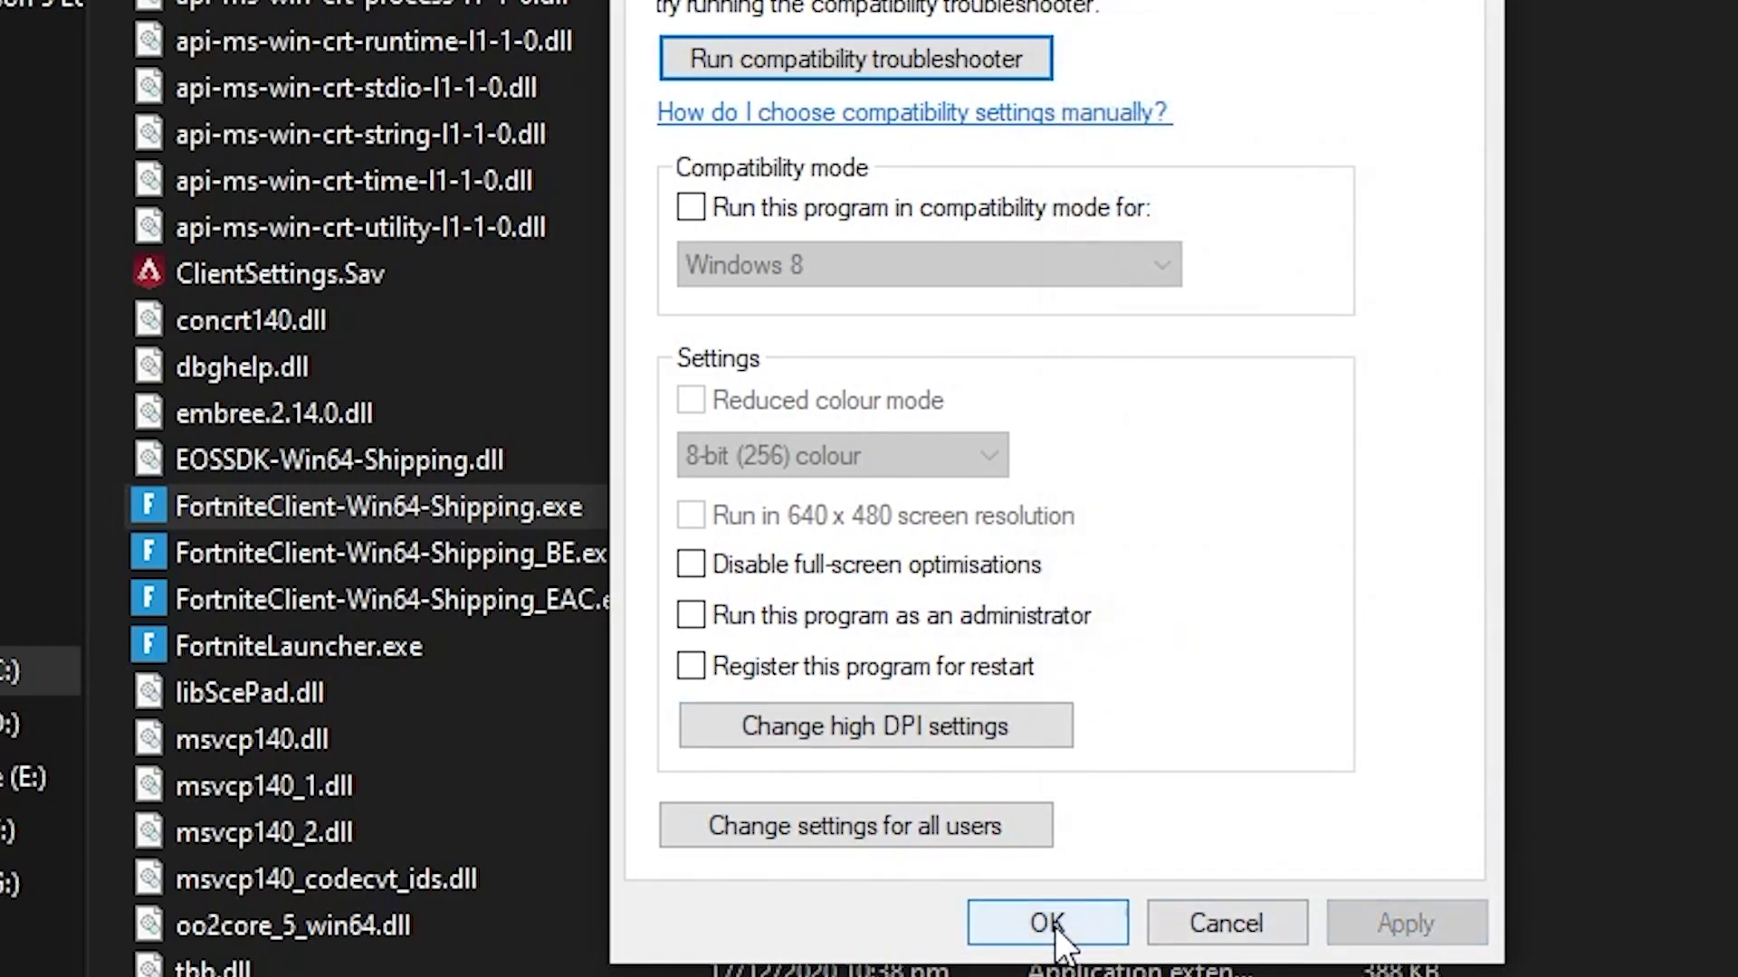
left_click(1047, 924)
left_click_drag(1538, 520, 1082, 638)
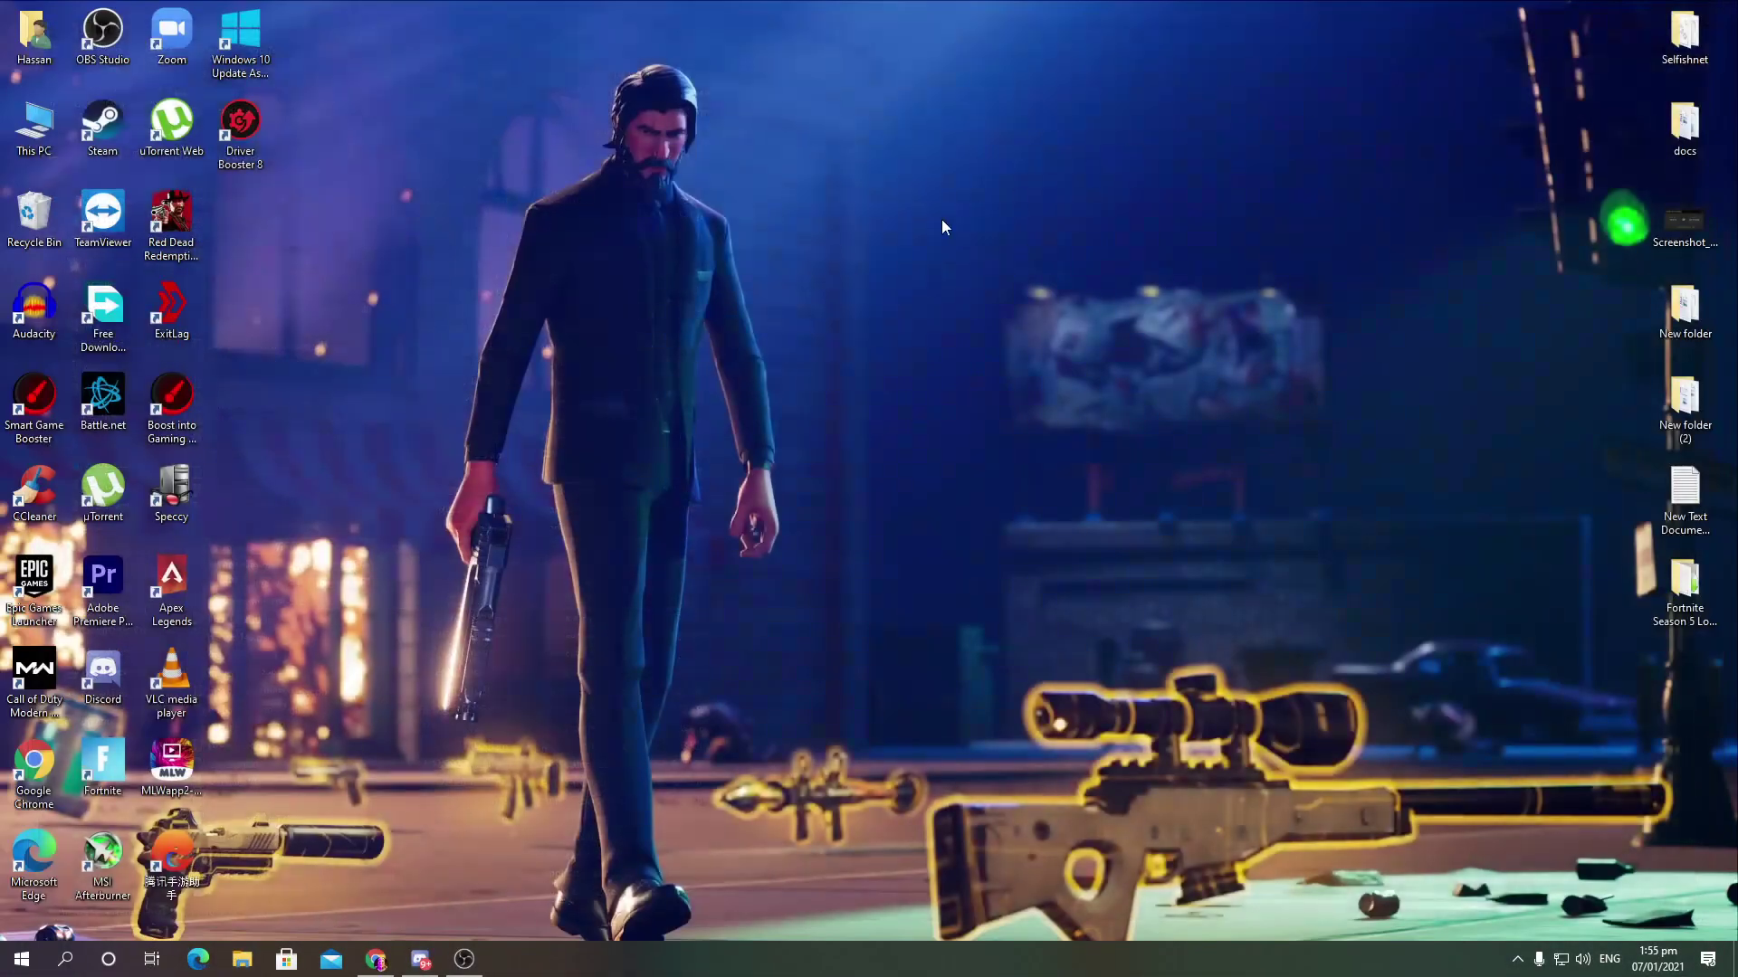
- Move the 'Fortnite Season 5 Low GPU Usage Fix 2021' folder to the desktop centre and open it
left_click_drag(1685, 583, 516, 316)
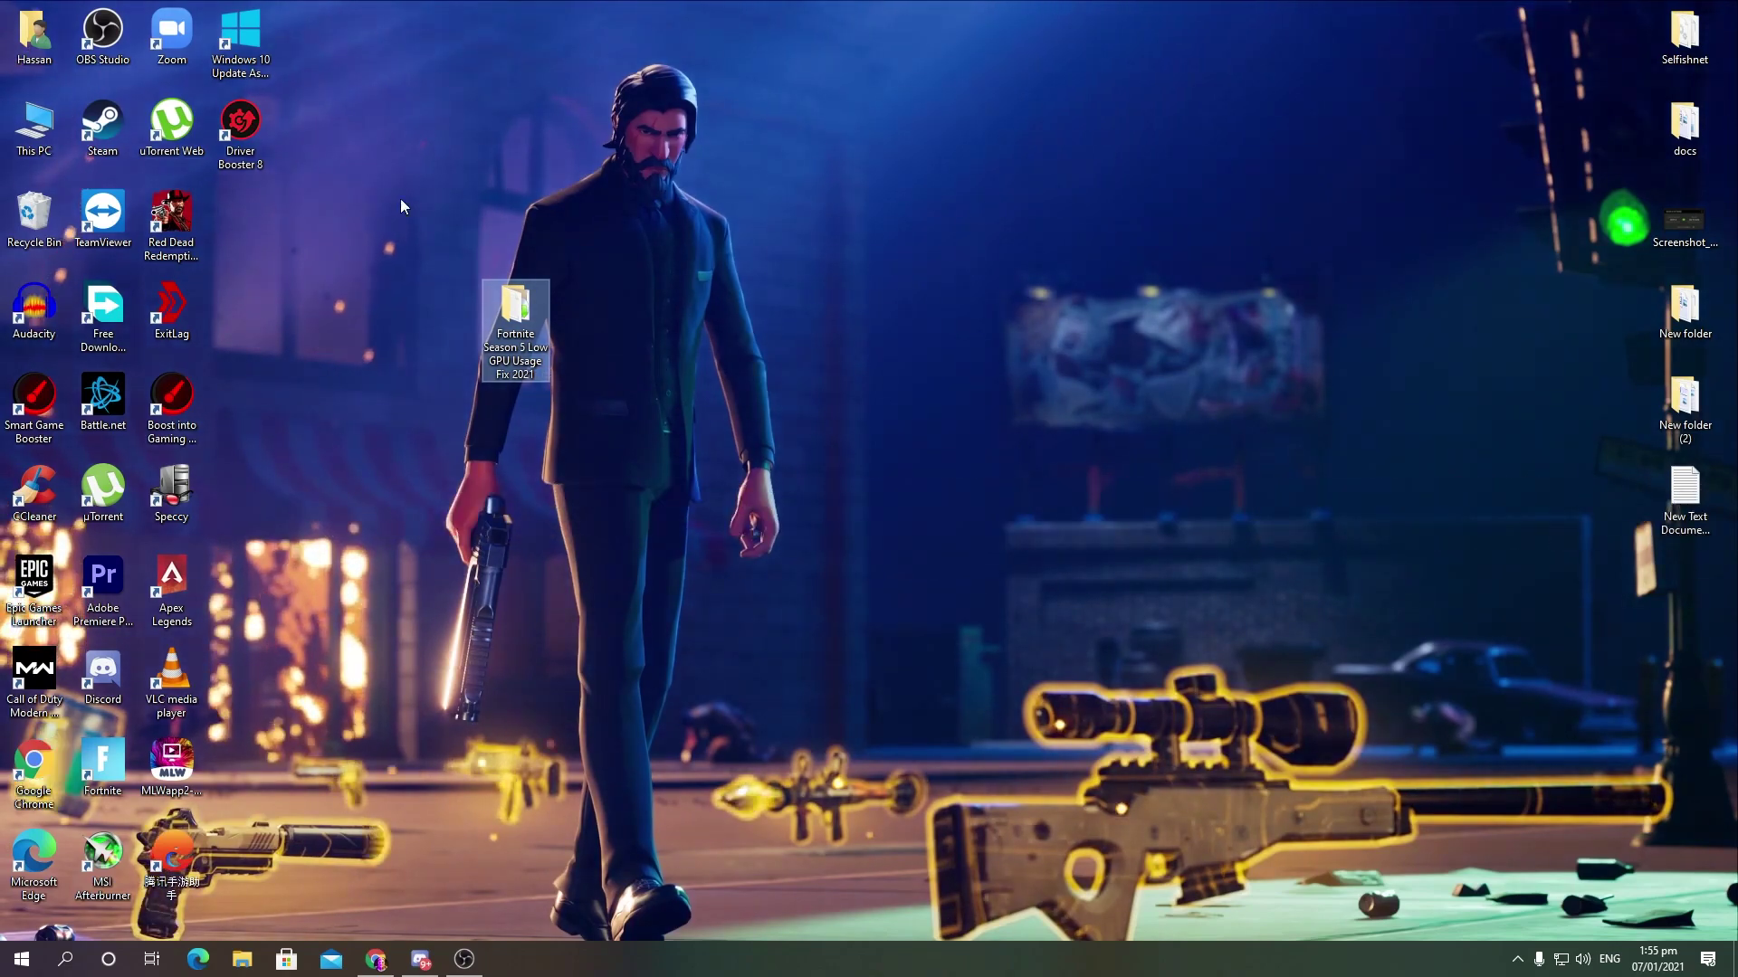
double_click(530, 322)
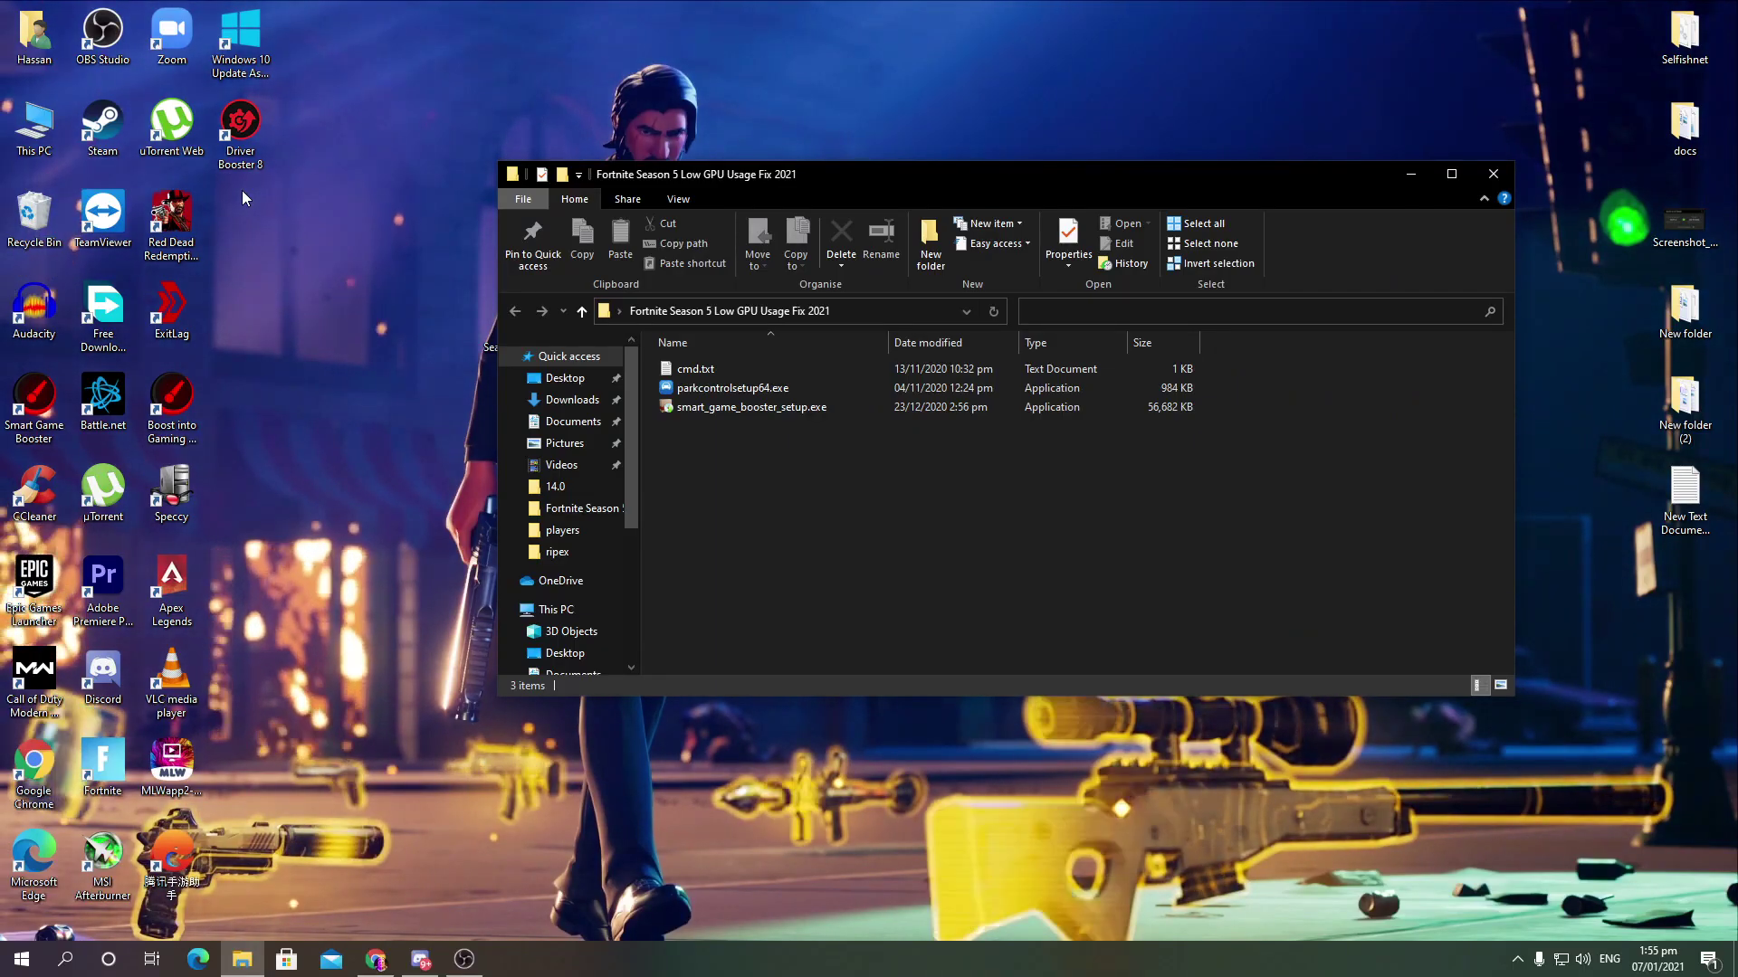
- Open cmd.txt in Notepad and copy the 'fsutil behavior query memoryusage' line
double_click(736, 366)
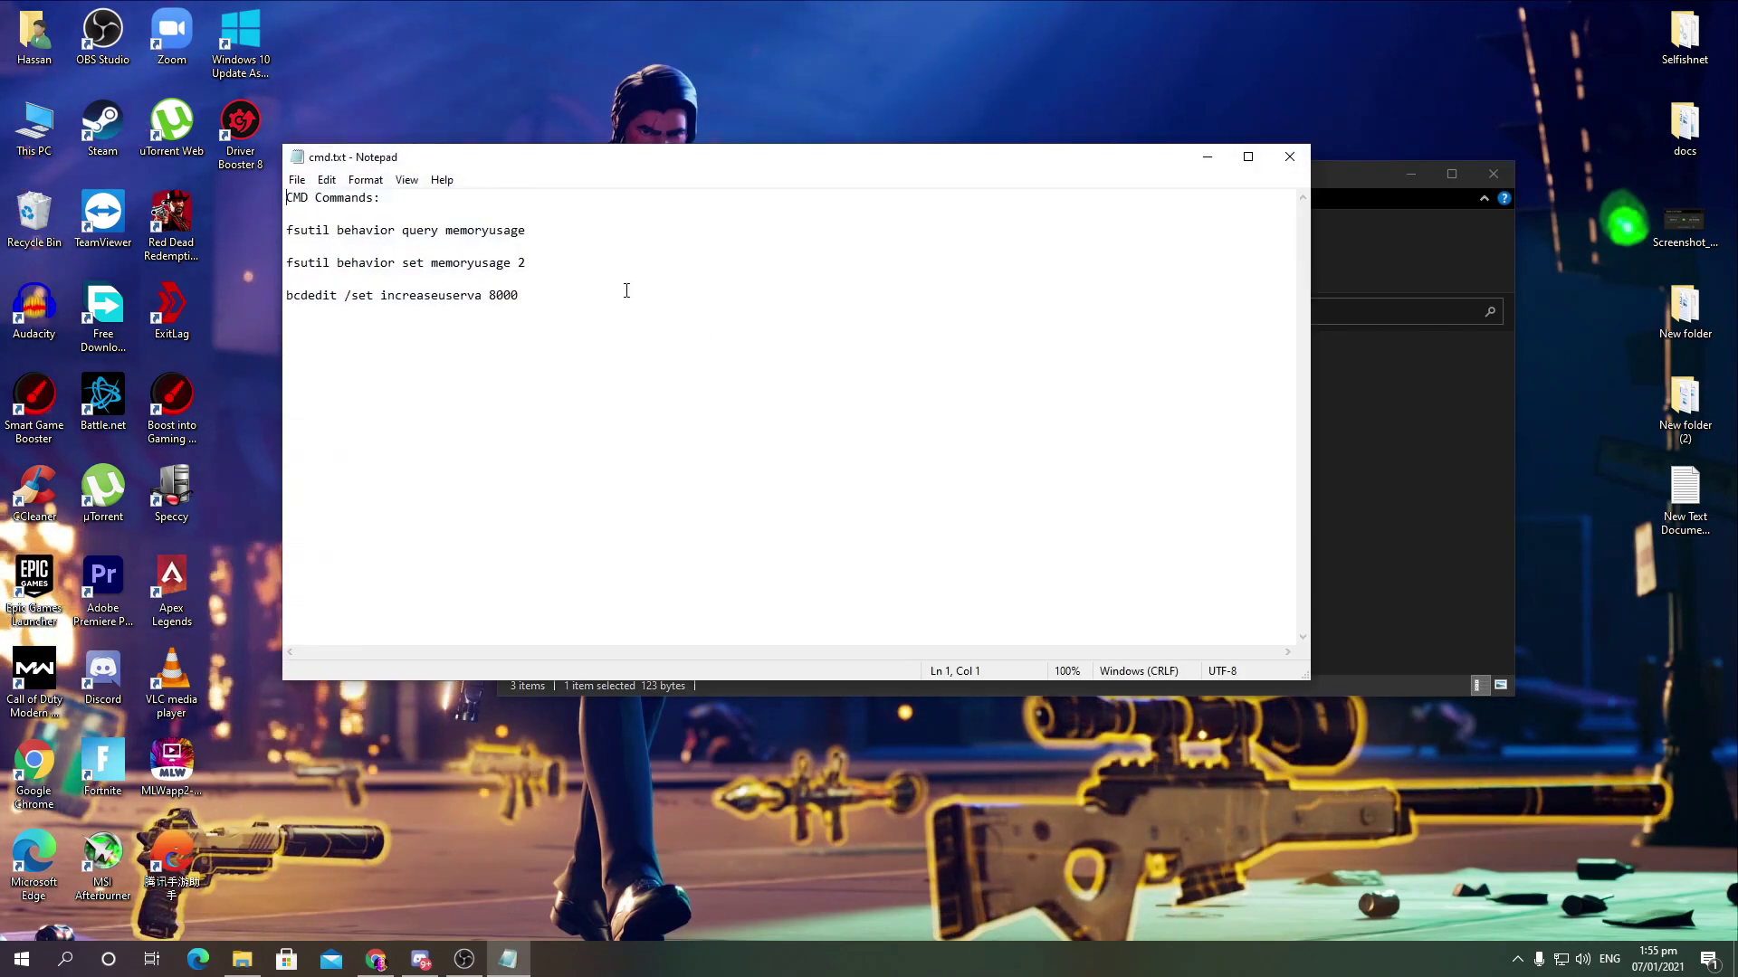
left_click_drag(555, 162, 730, 129)
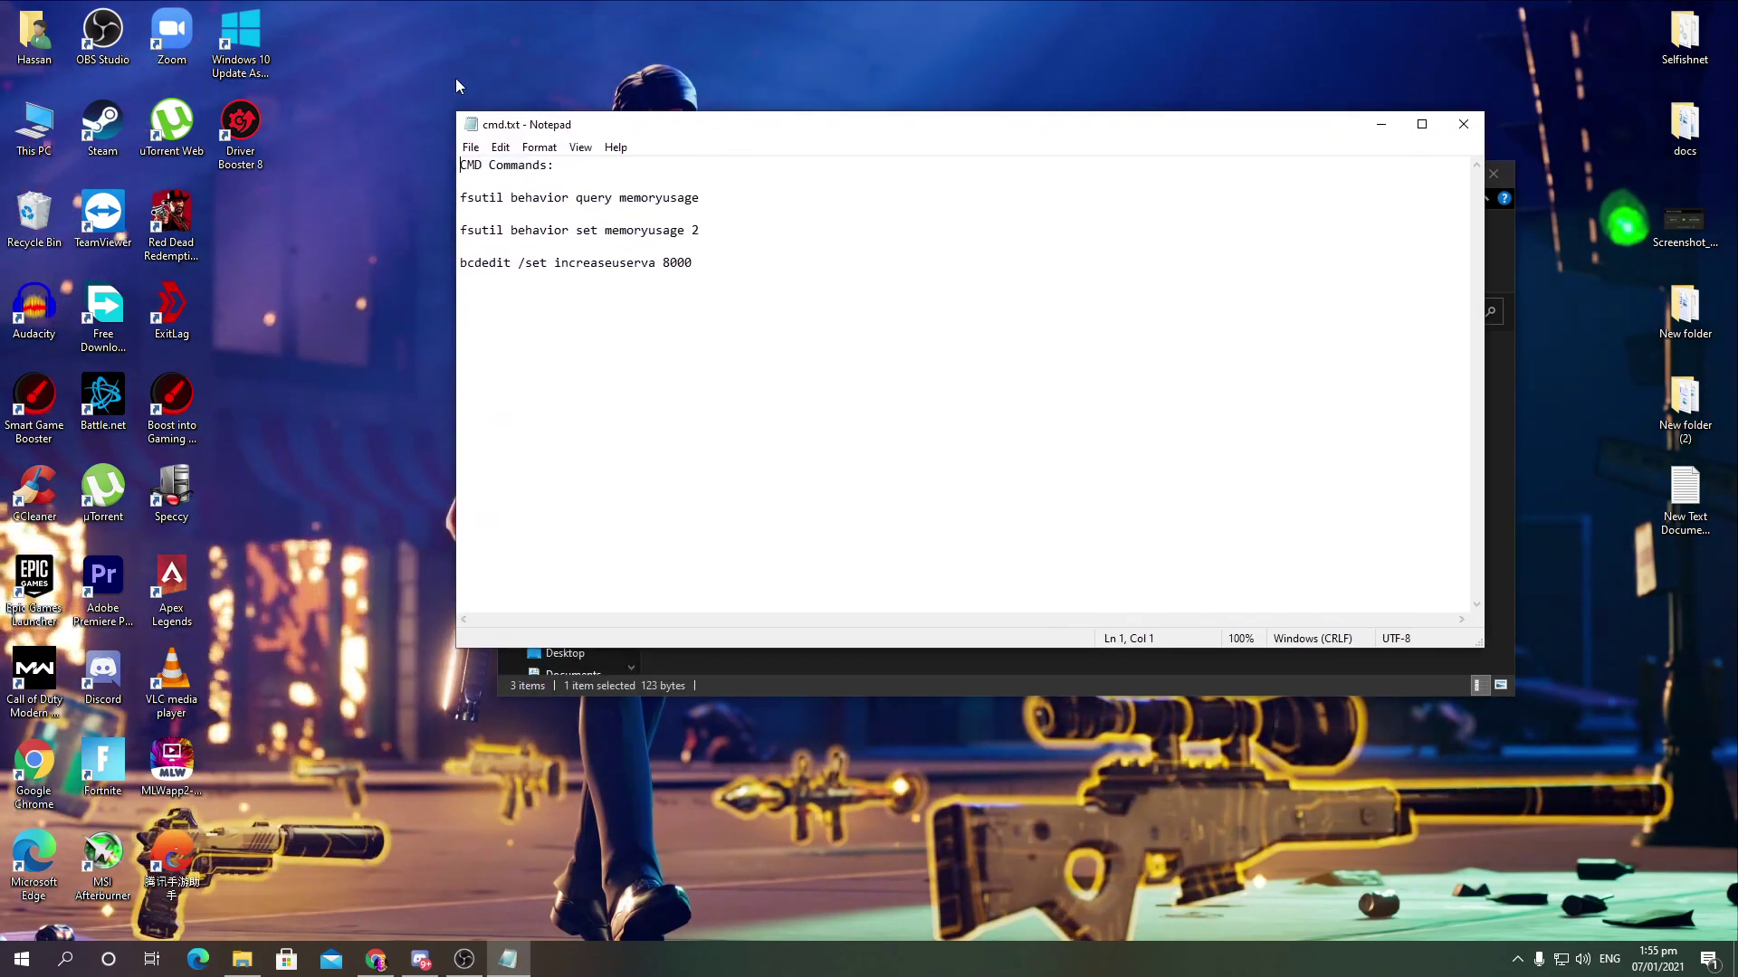
triple_click(710, 196)
right_click(497, 191)
left_click(541, 248)
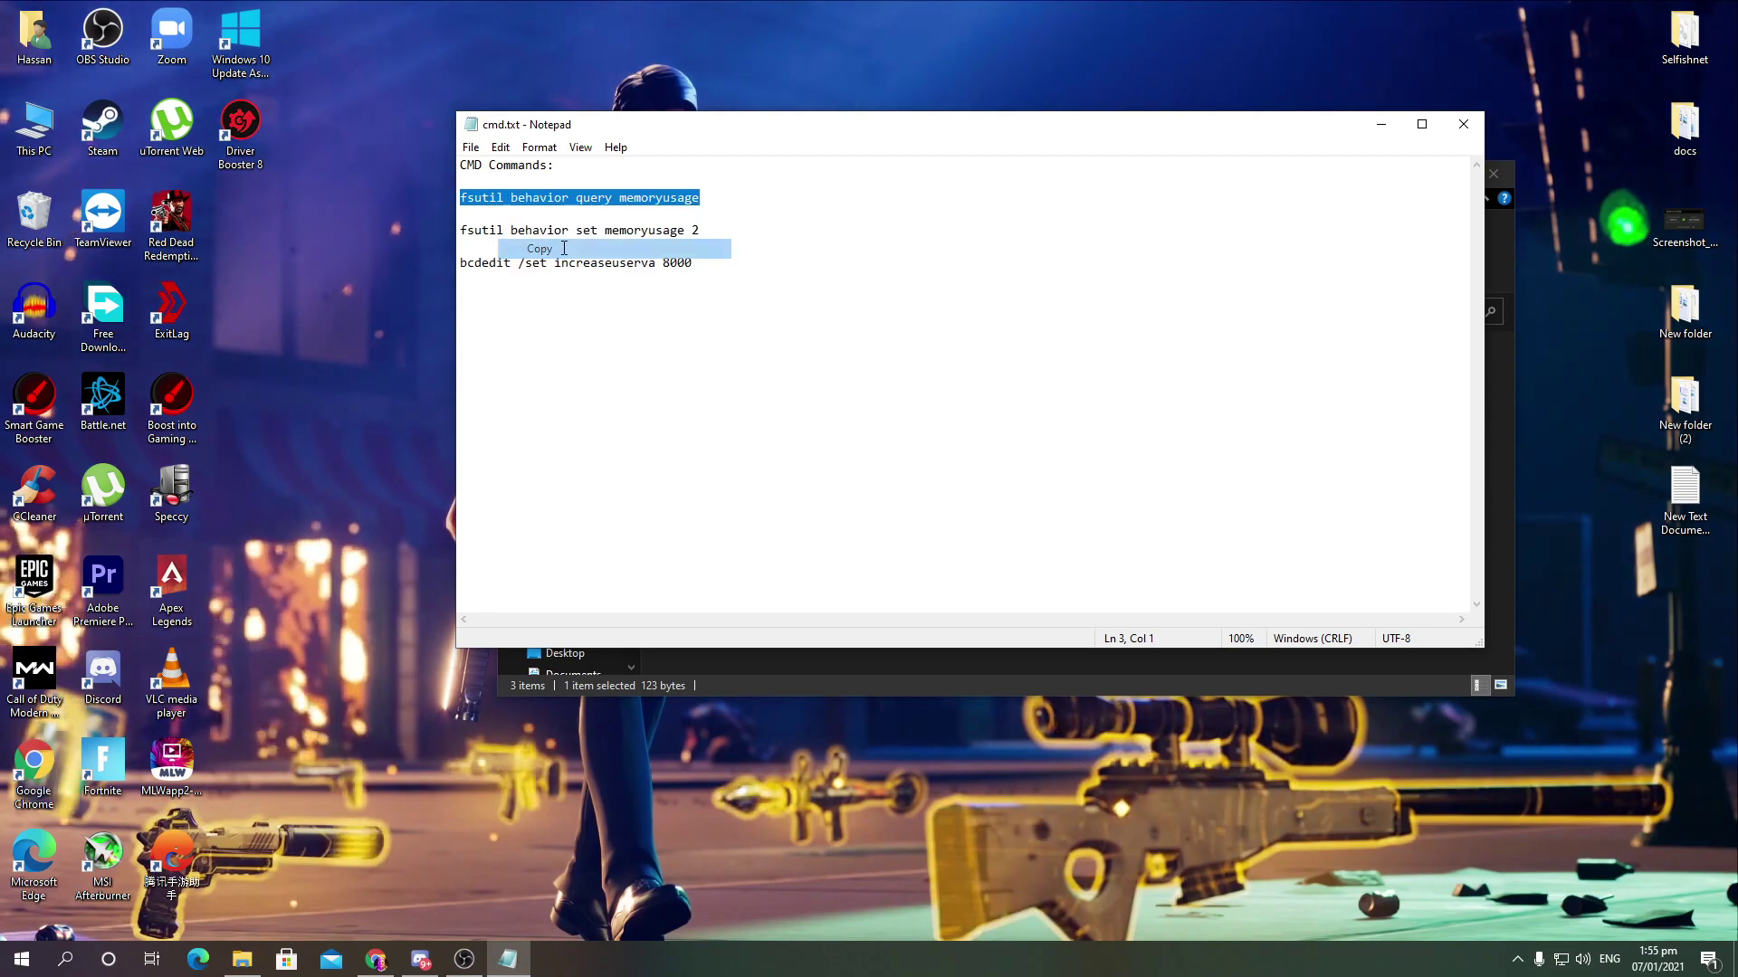
- Launch Command Prompt as administrator from Windows search
left_click(68, 960)
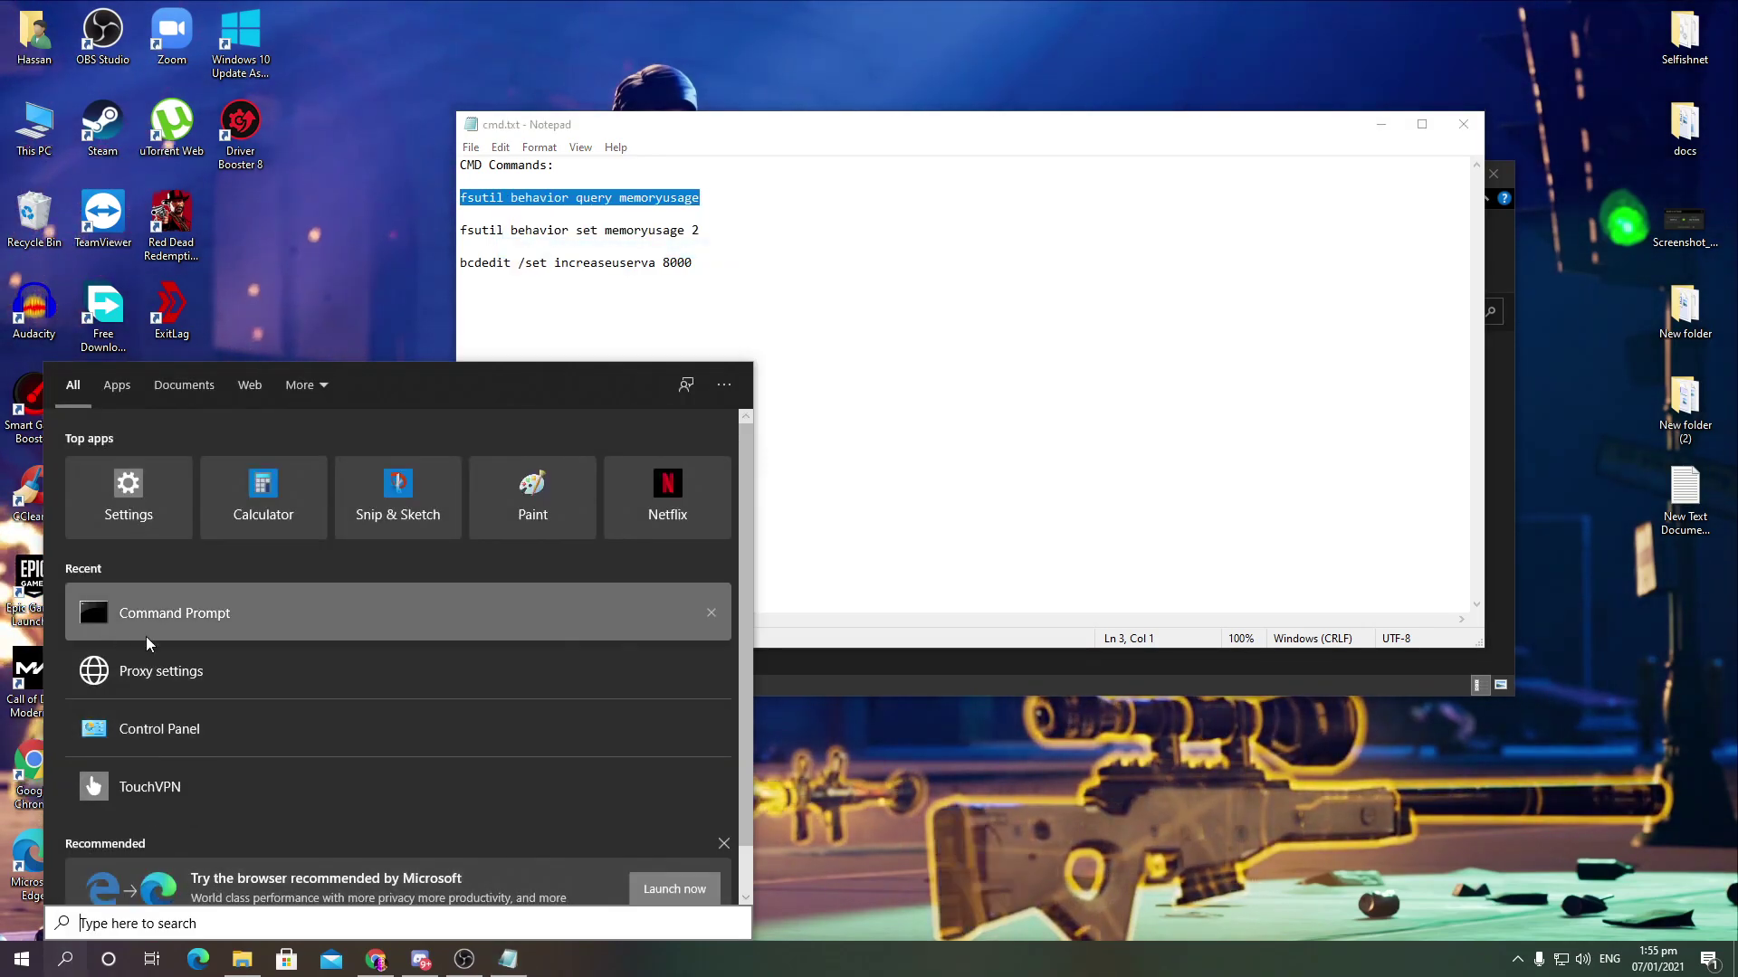
right_click(152, 608)
left_click(251, 628)
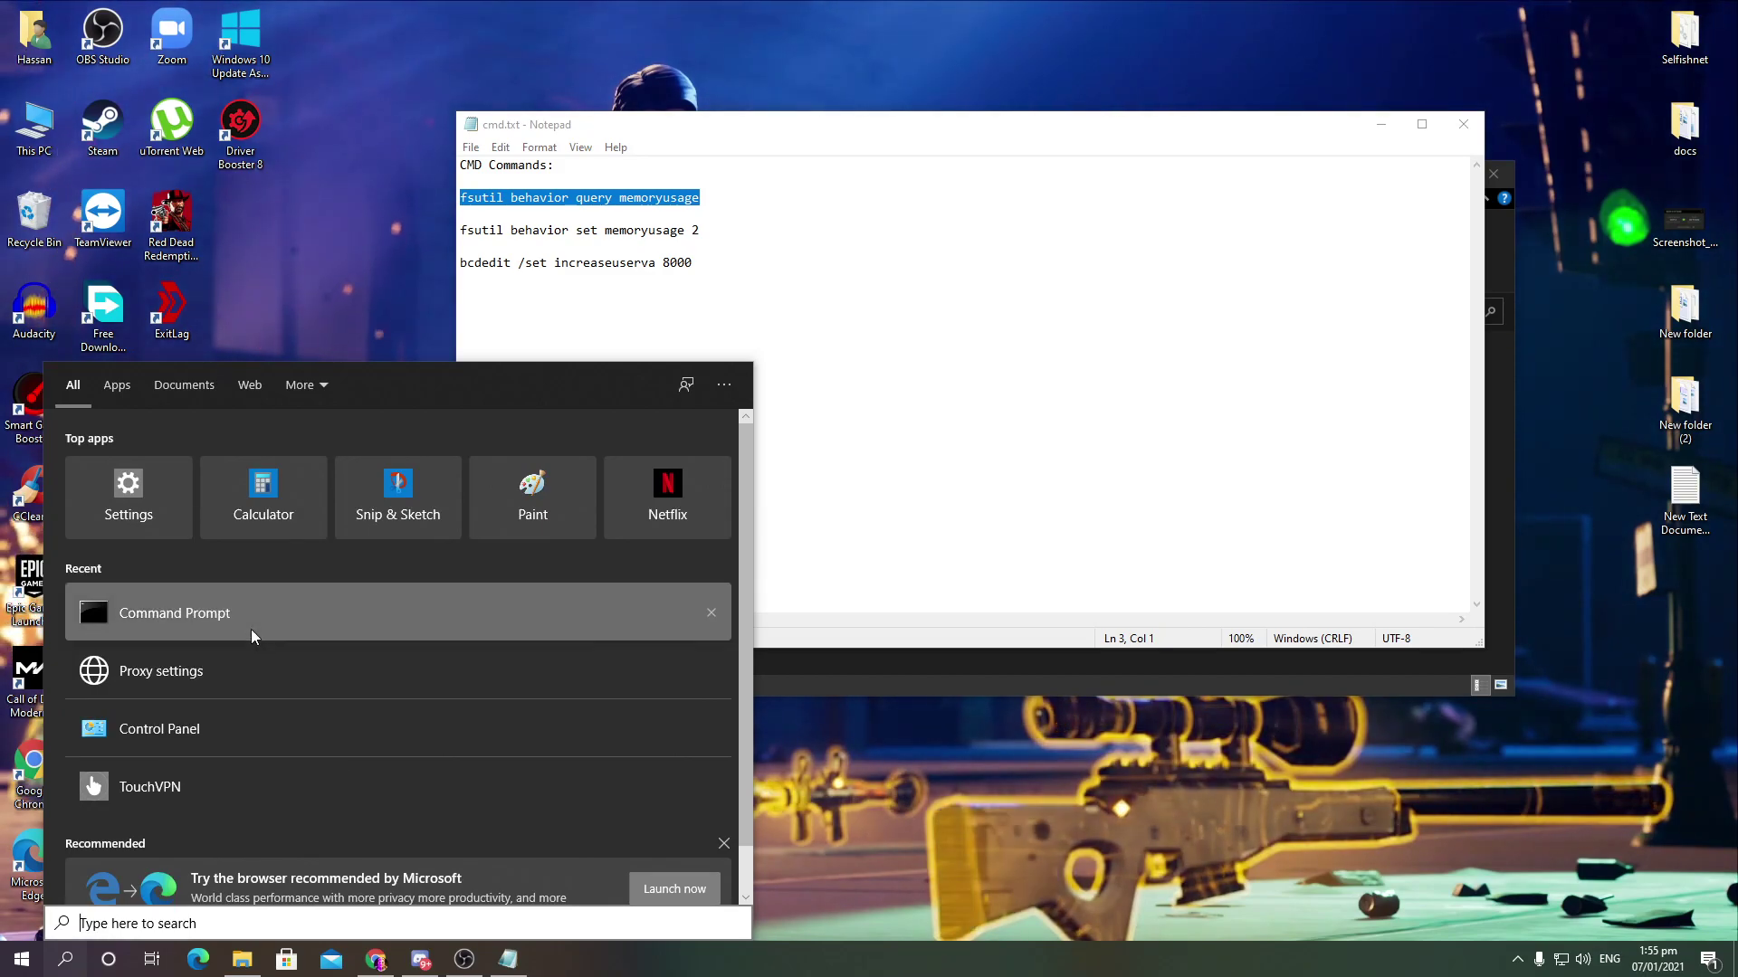
- Run the memoryusage query, then copy and run 'fsutil behavior set memoryusage 2'
right_click(244, 131)
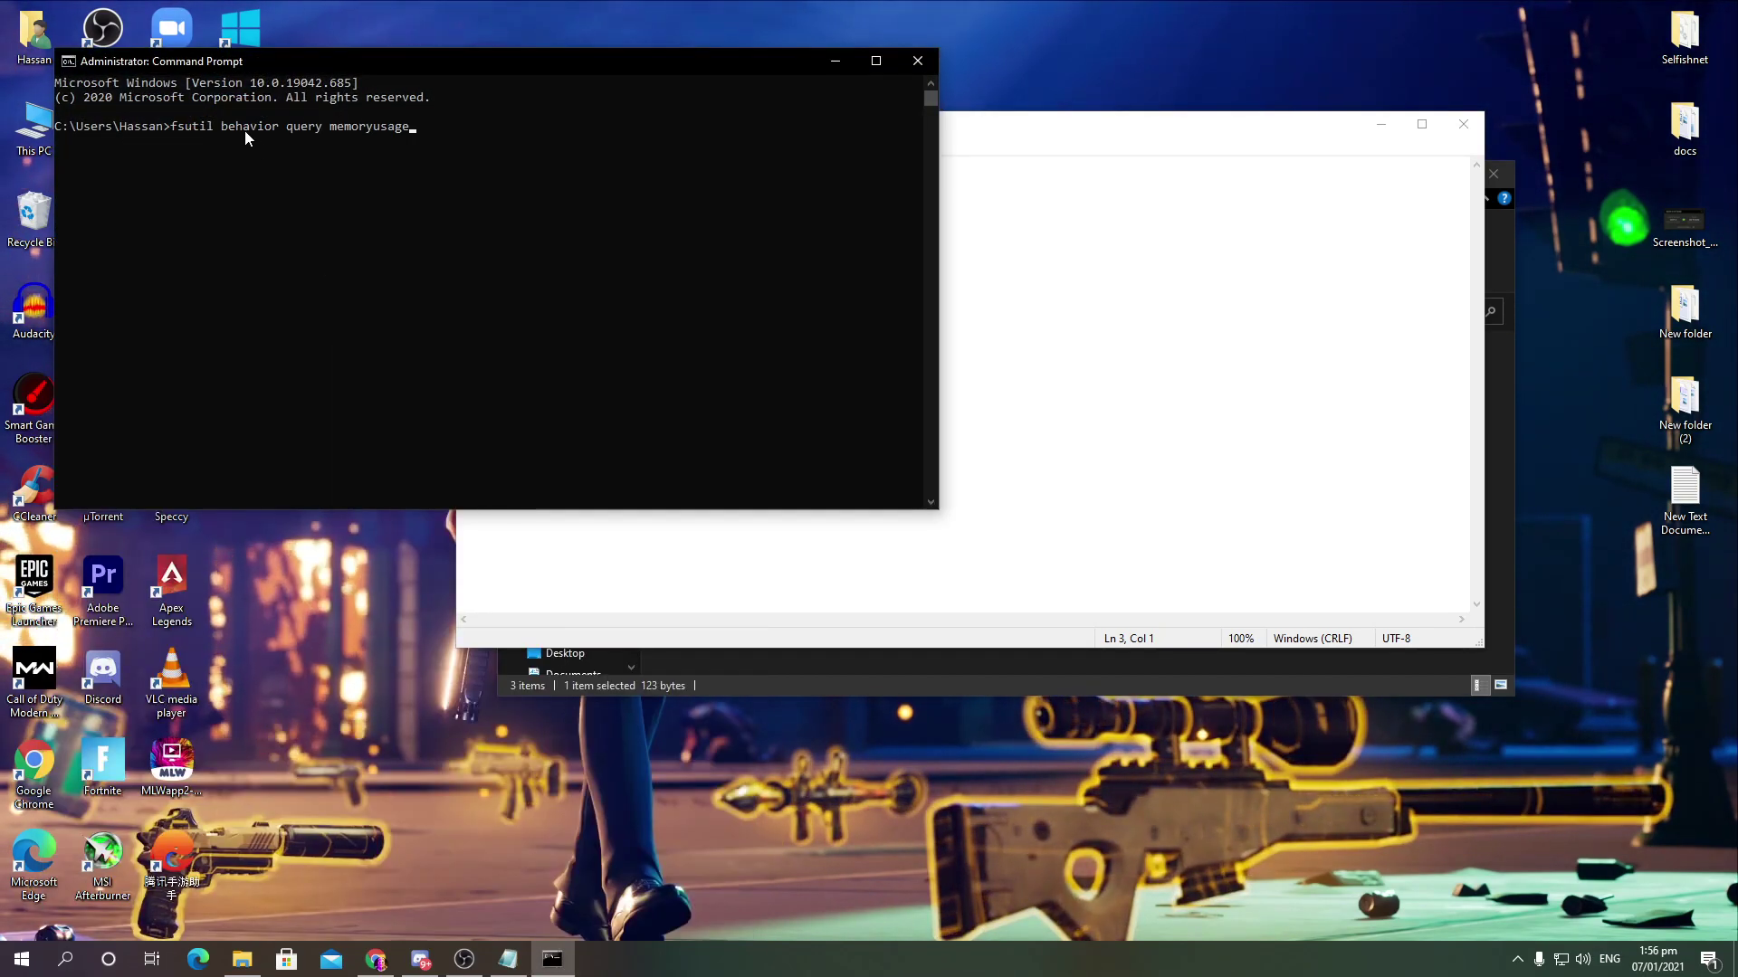
key("Return")
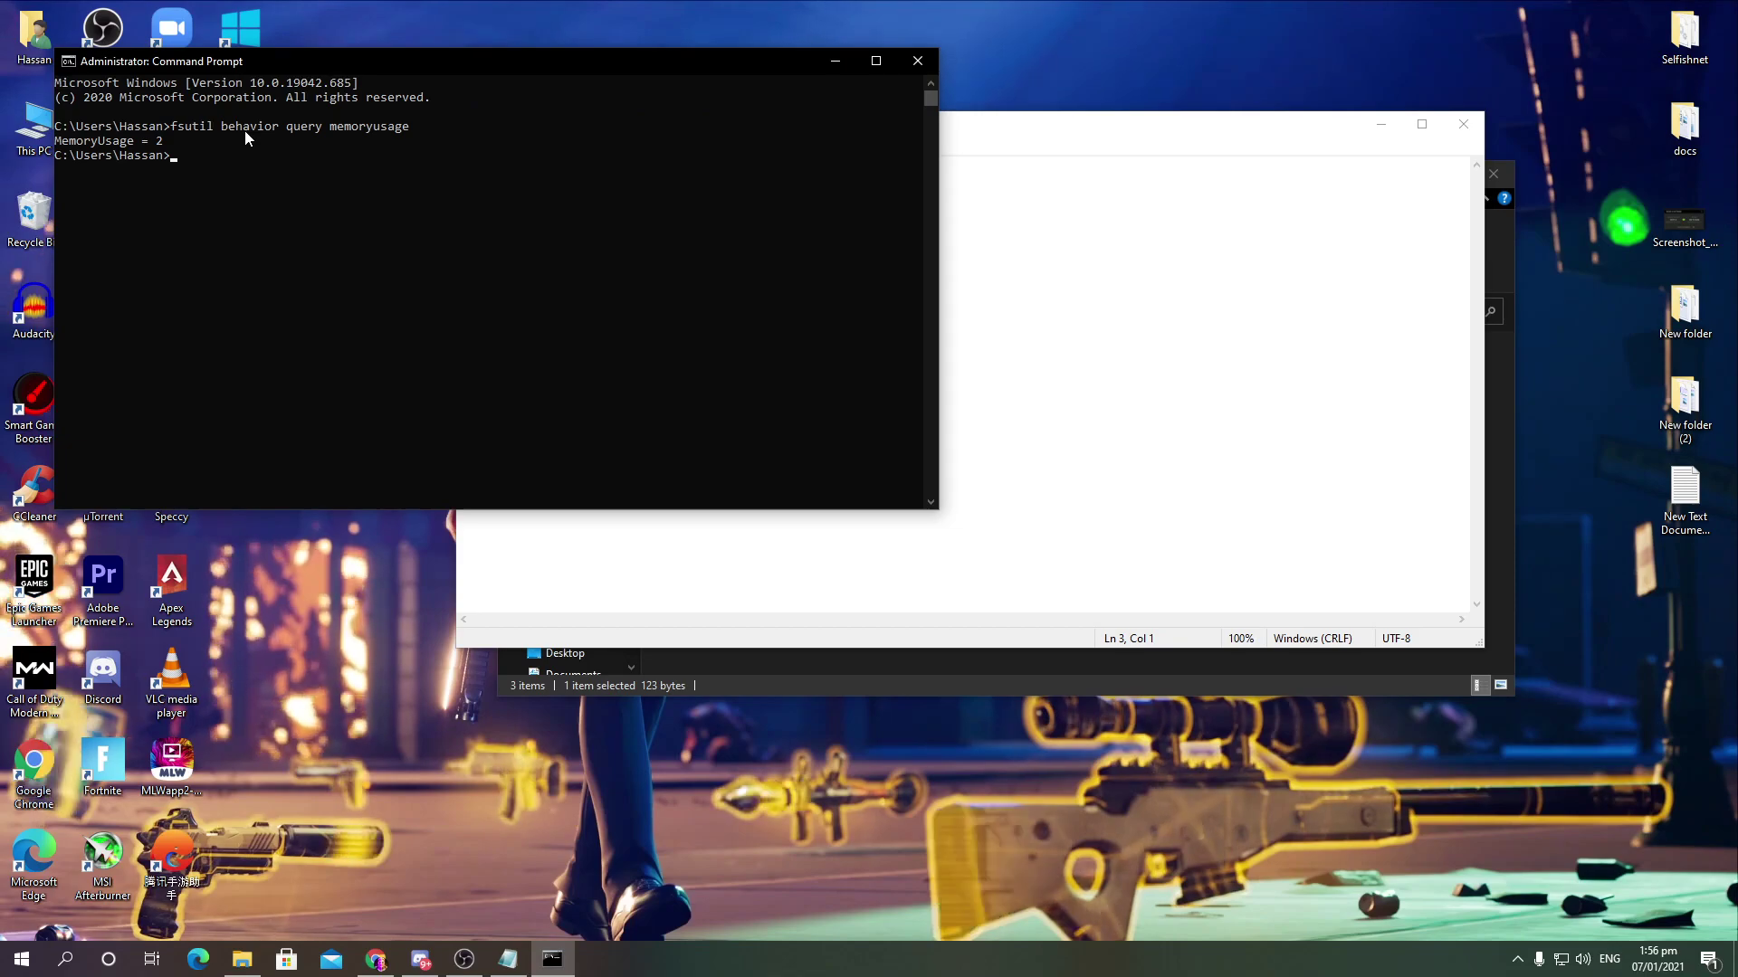
left_click_drag(300, 70, 999, 222)
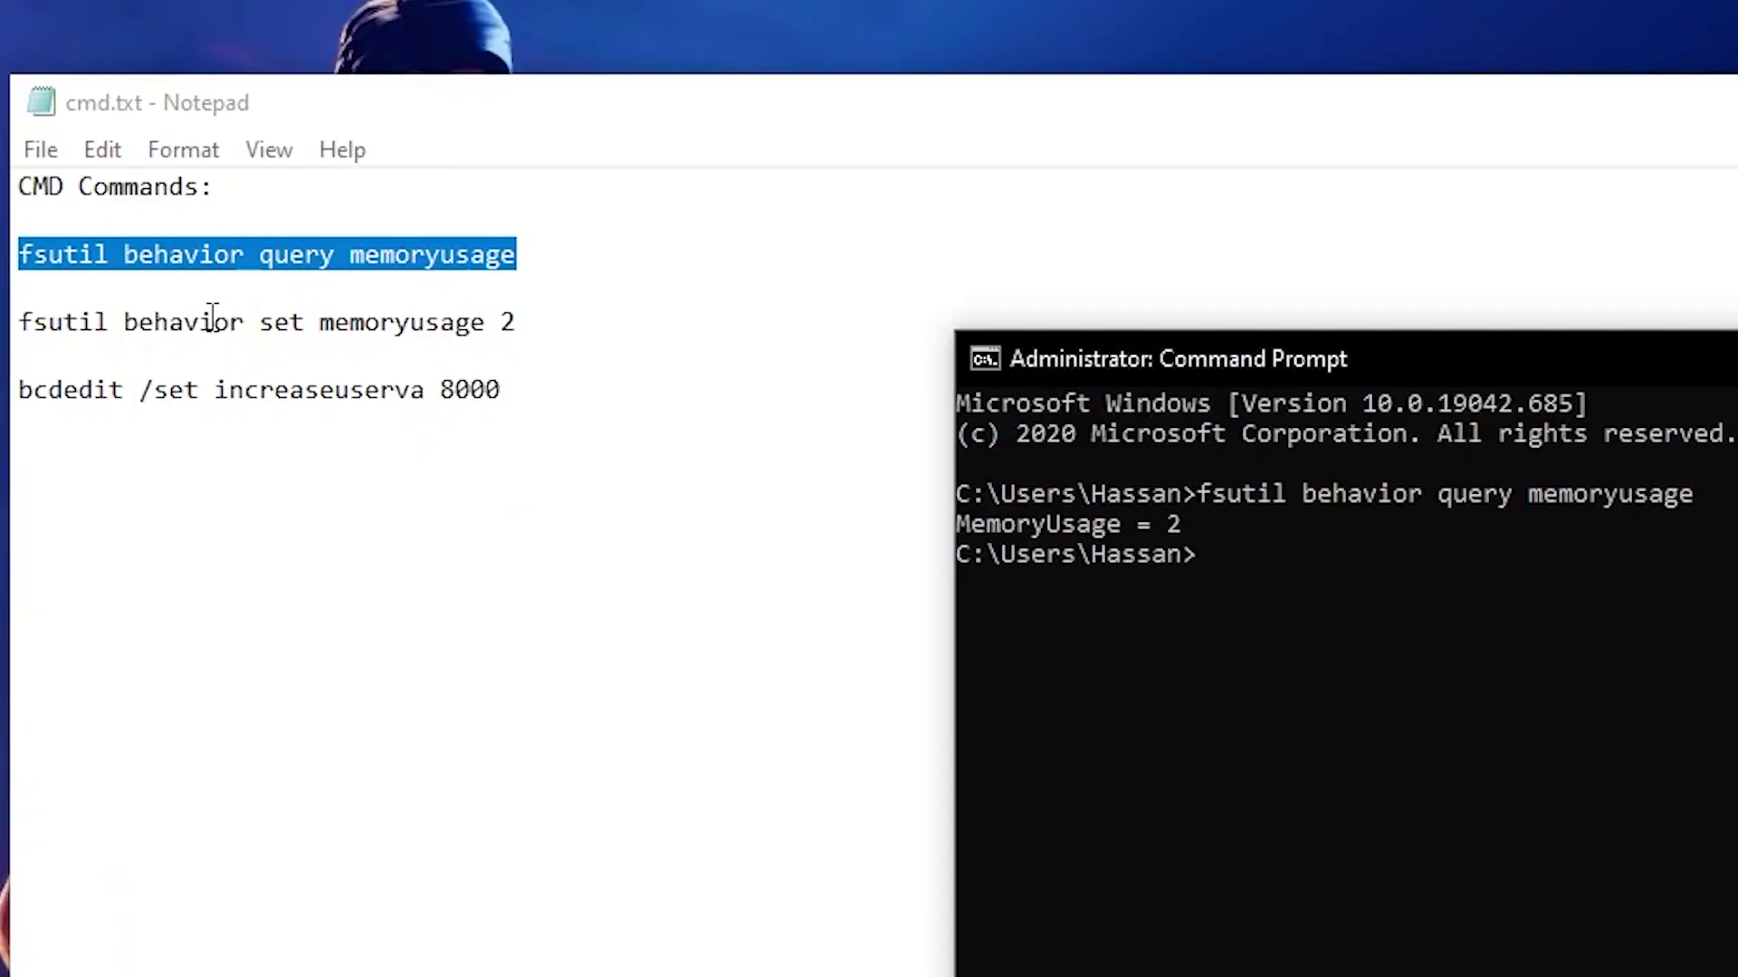
left_click(710, 230)
left_click_drag(710, 230, 459, 229)
right_click(113, 333)
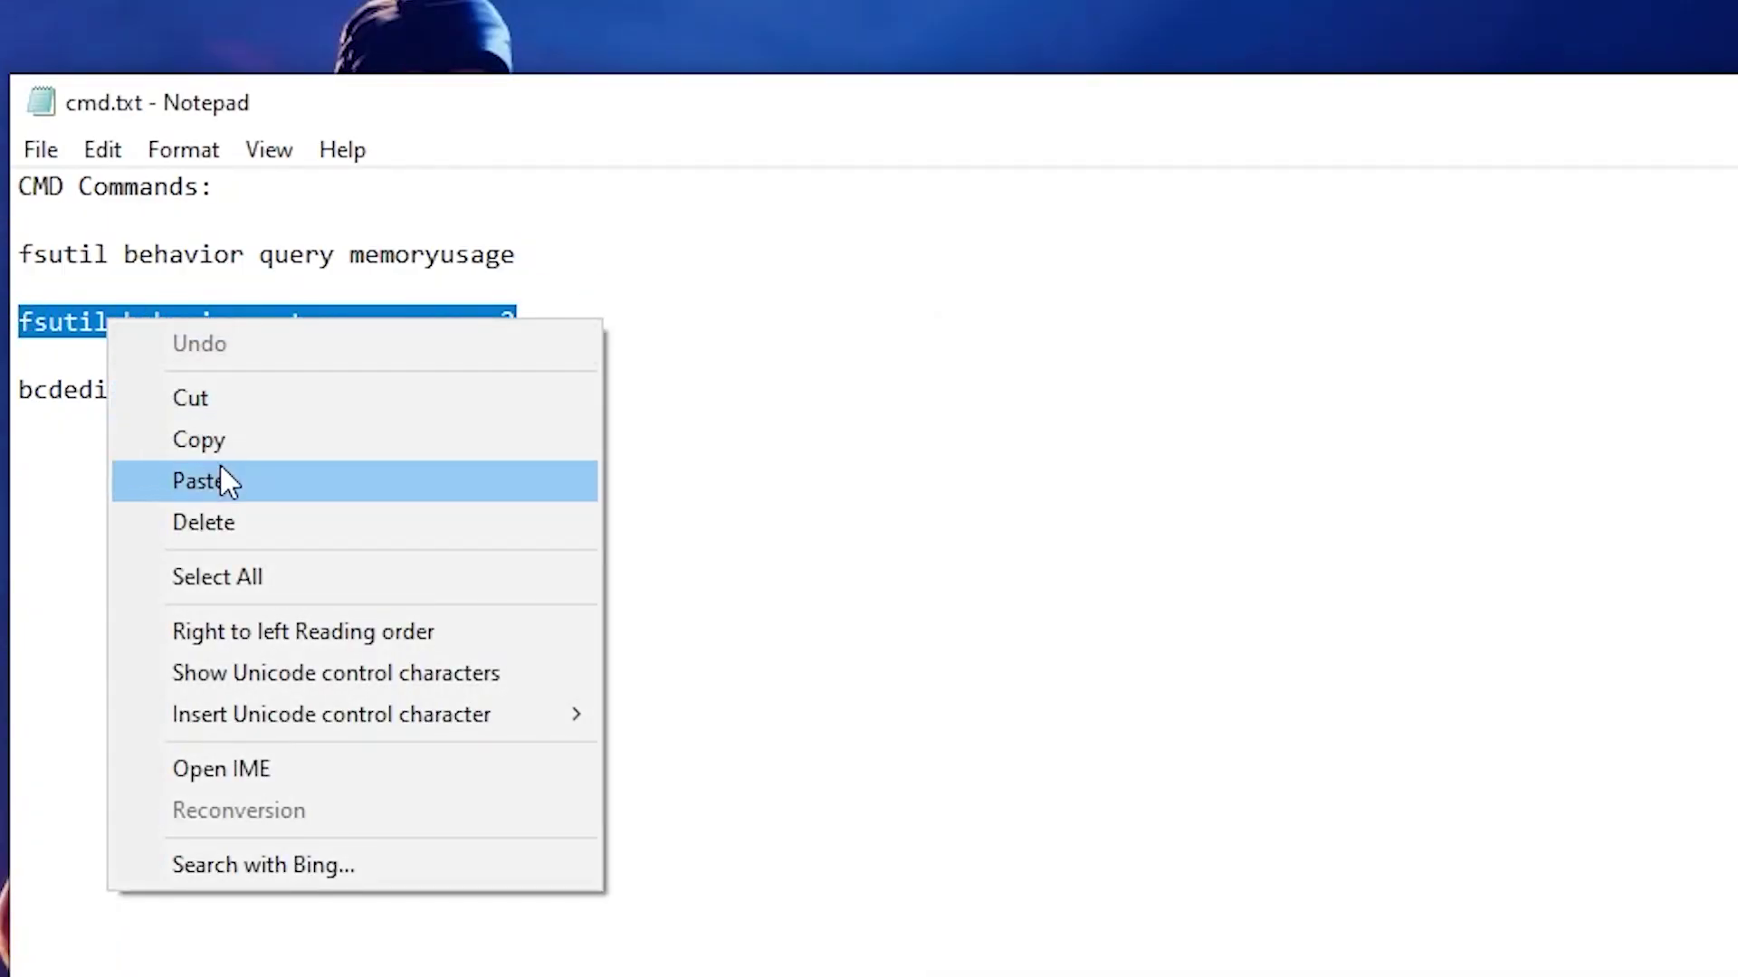
left_click(223, 443)
key("alt+Tab")
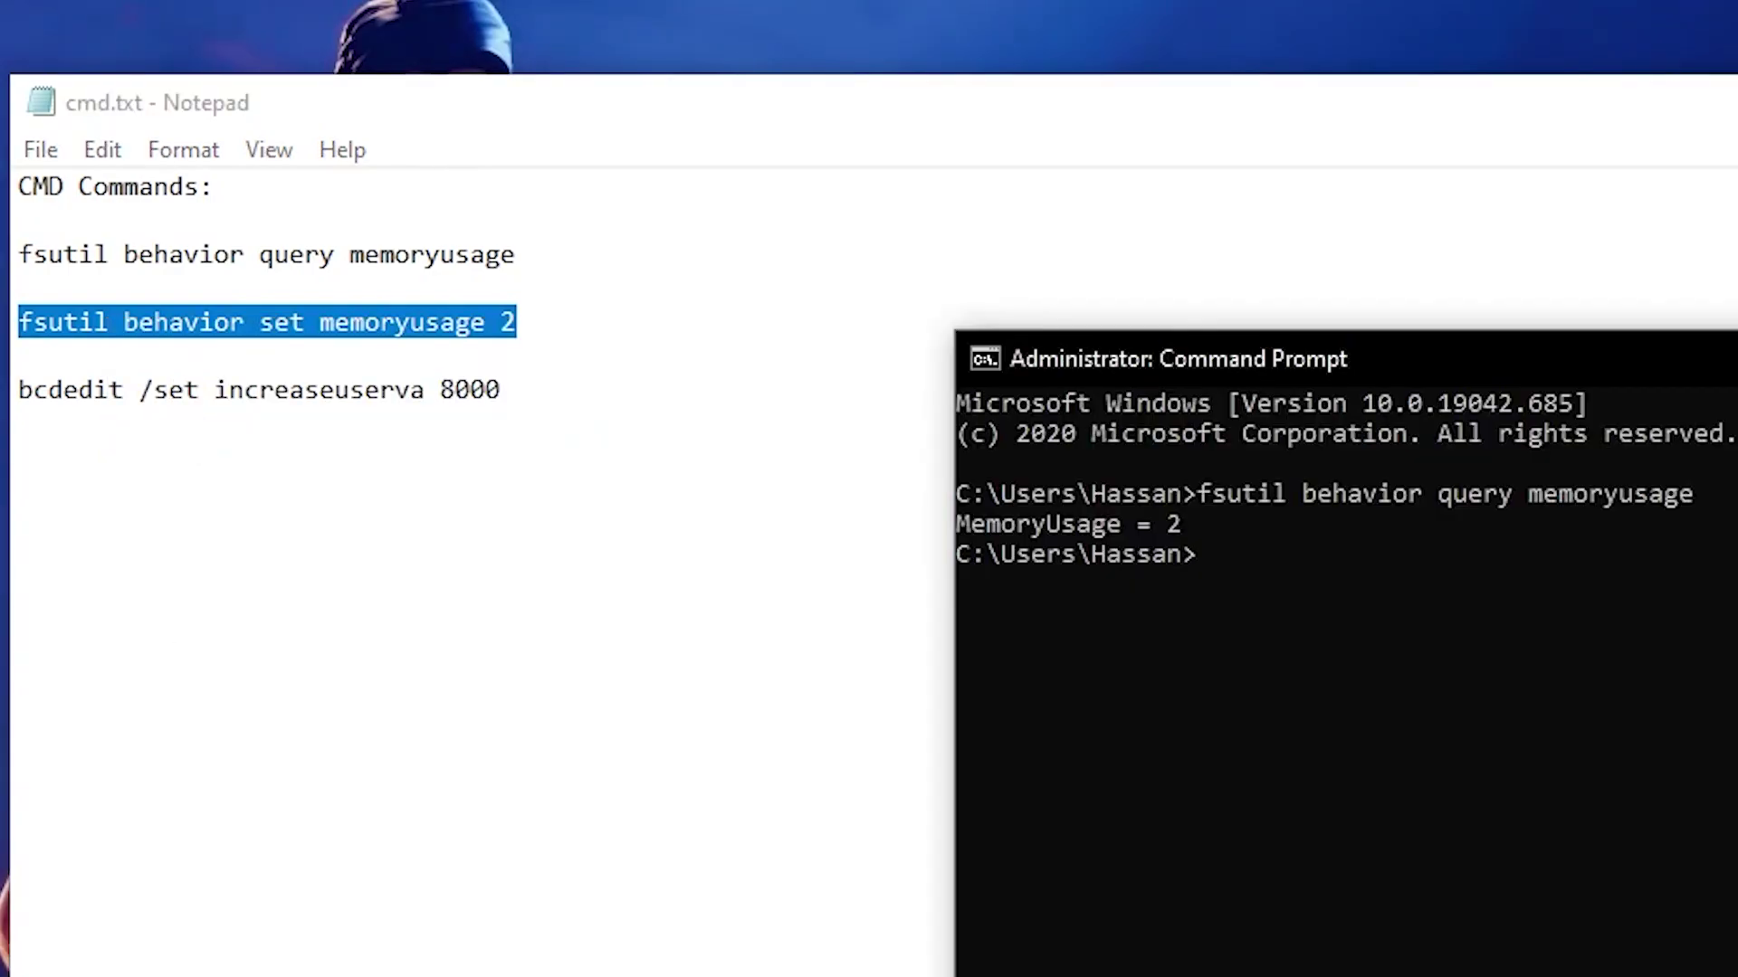
key("Return")
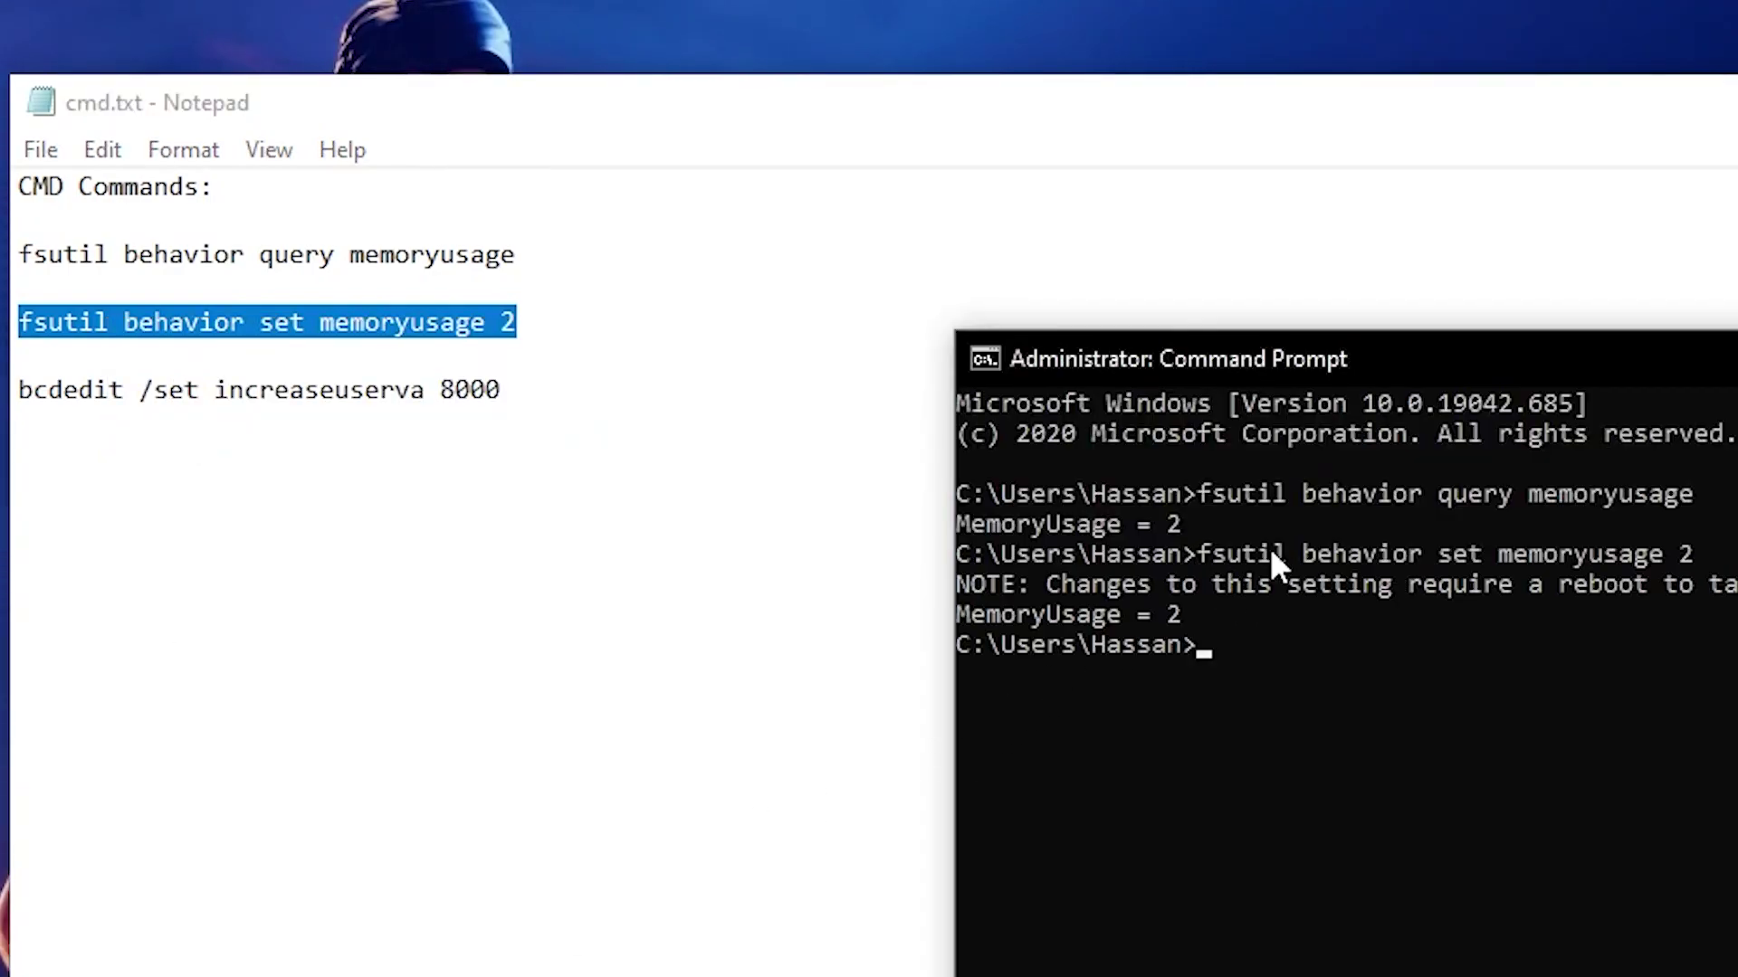
- Copy and run 'bcdedit /set increaseuserva 8000', then close Command Prompt
left_click_drag(502, 391, 308, 396)
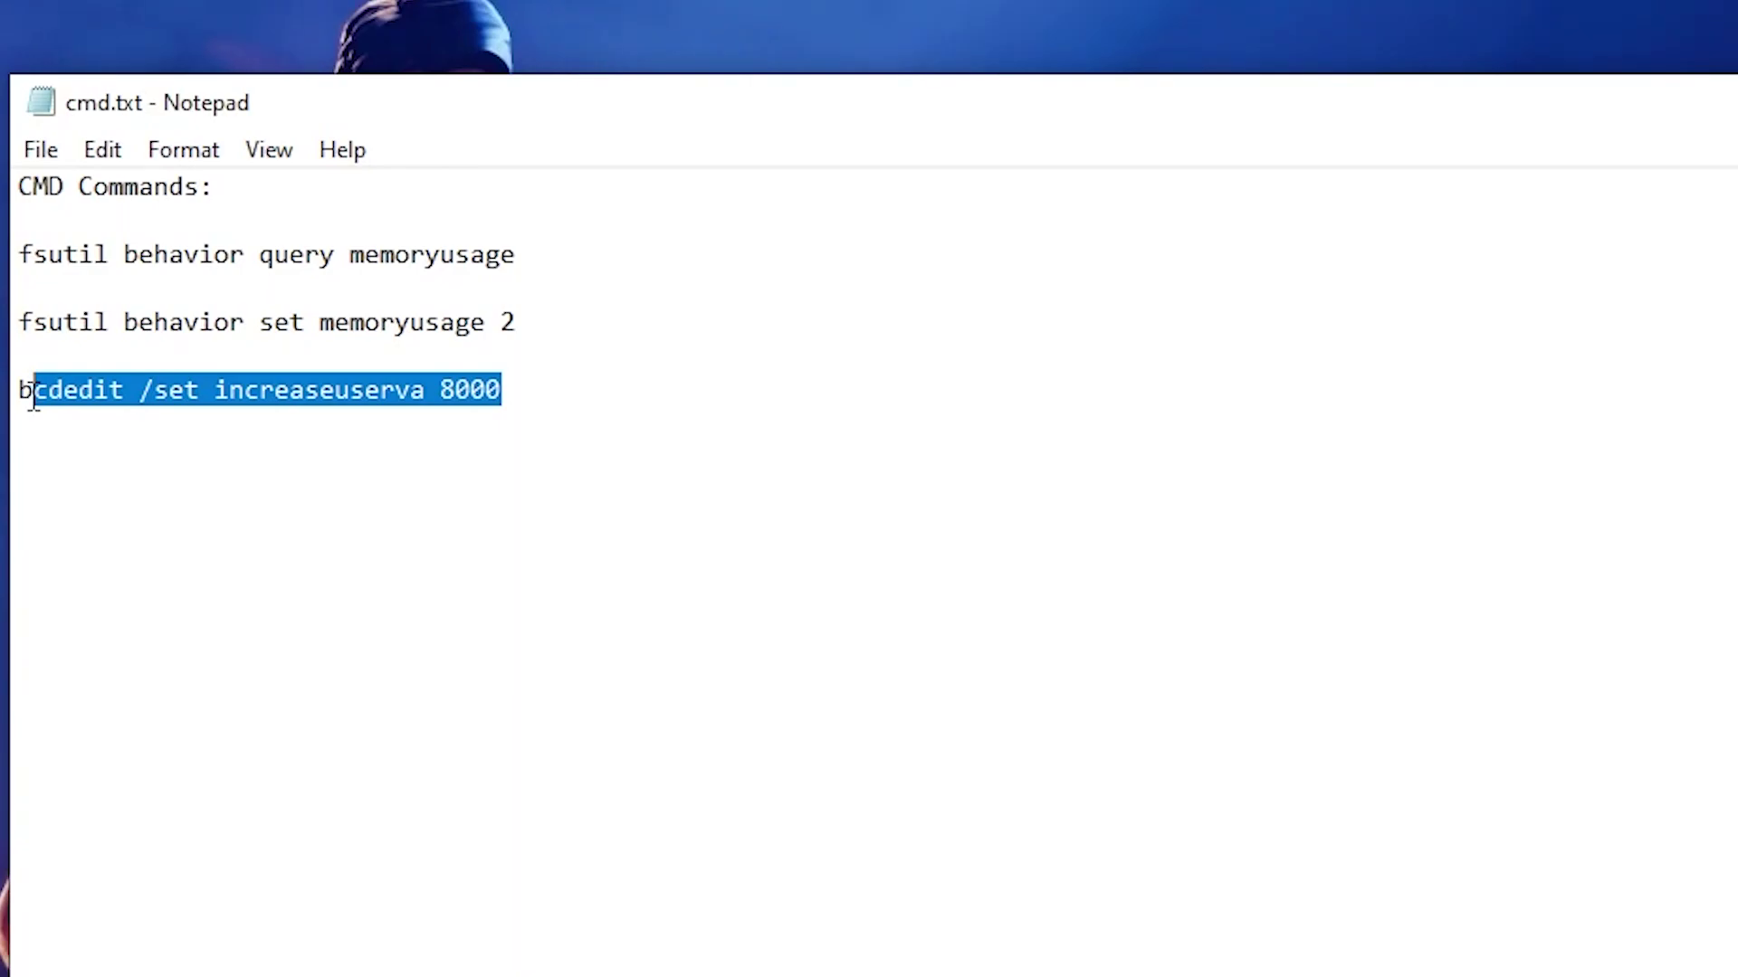
left_click_drag(506, 397, 220, 407)
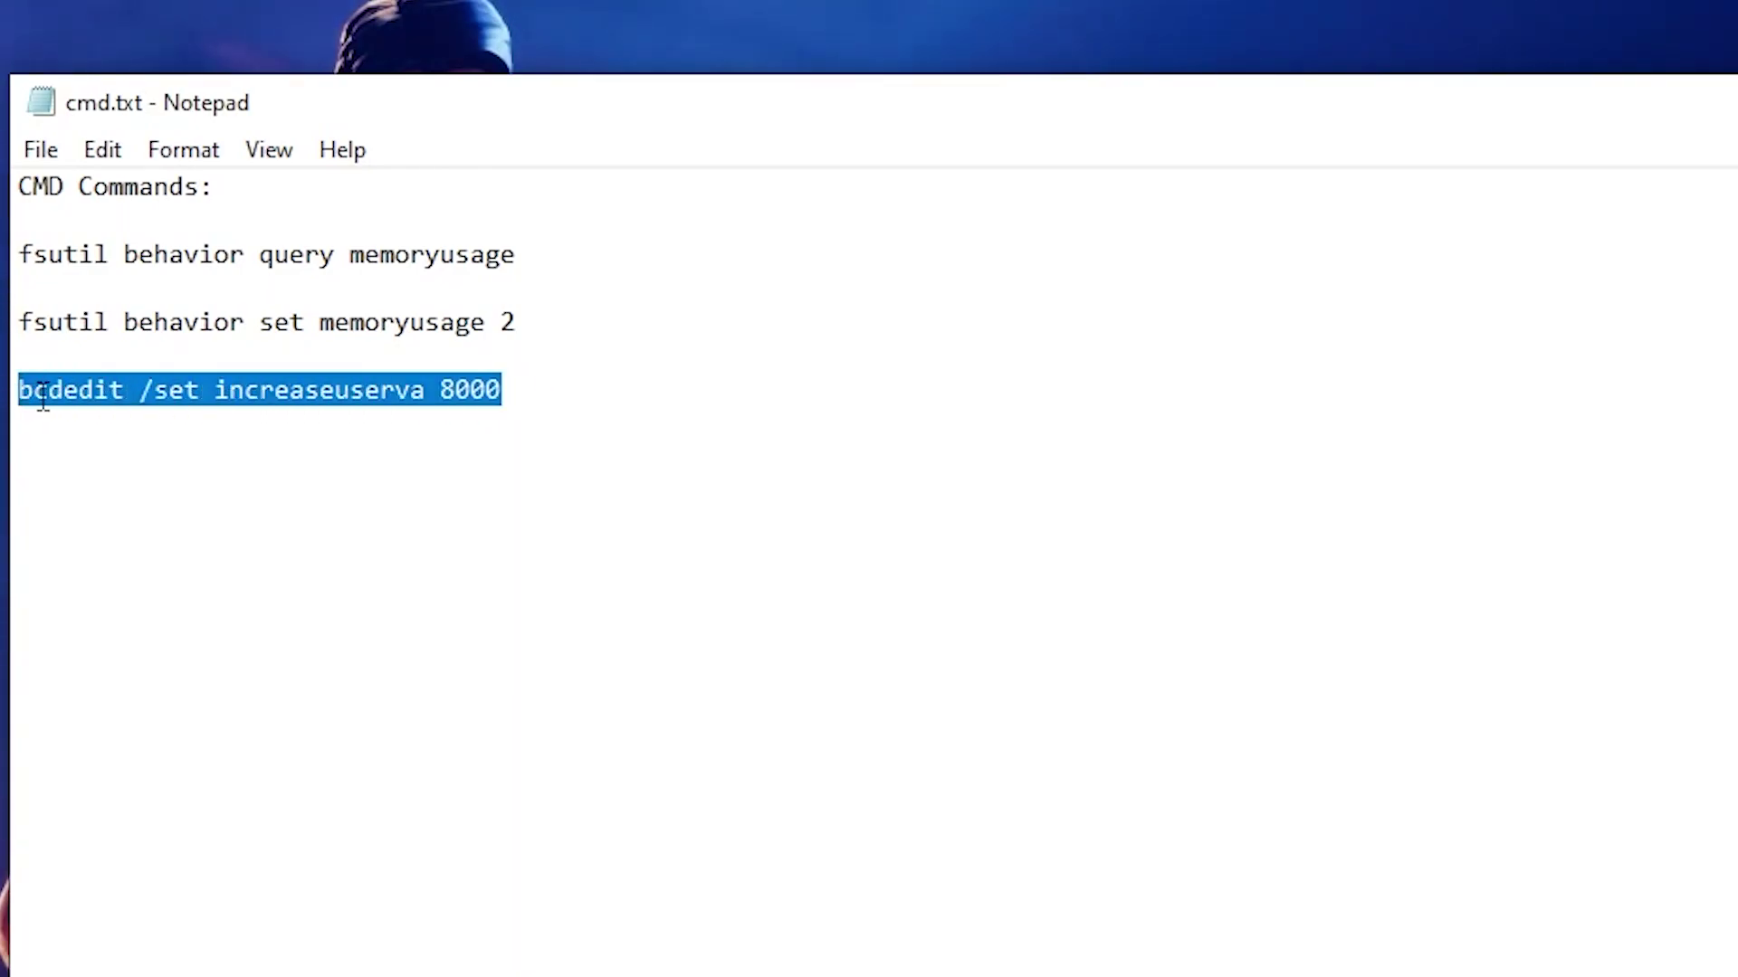
right_click(42, 398)
left_click(208, 513)
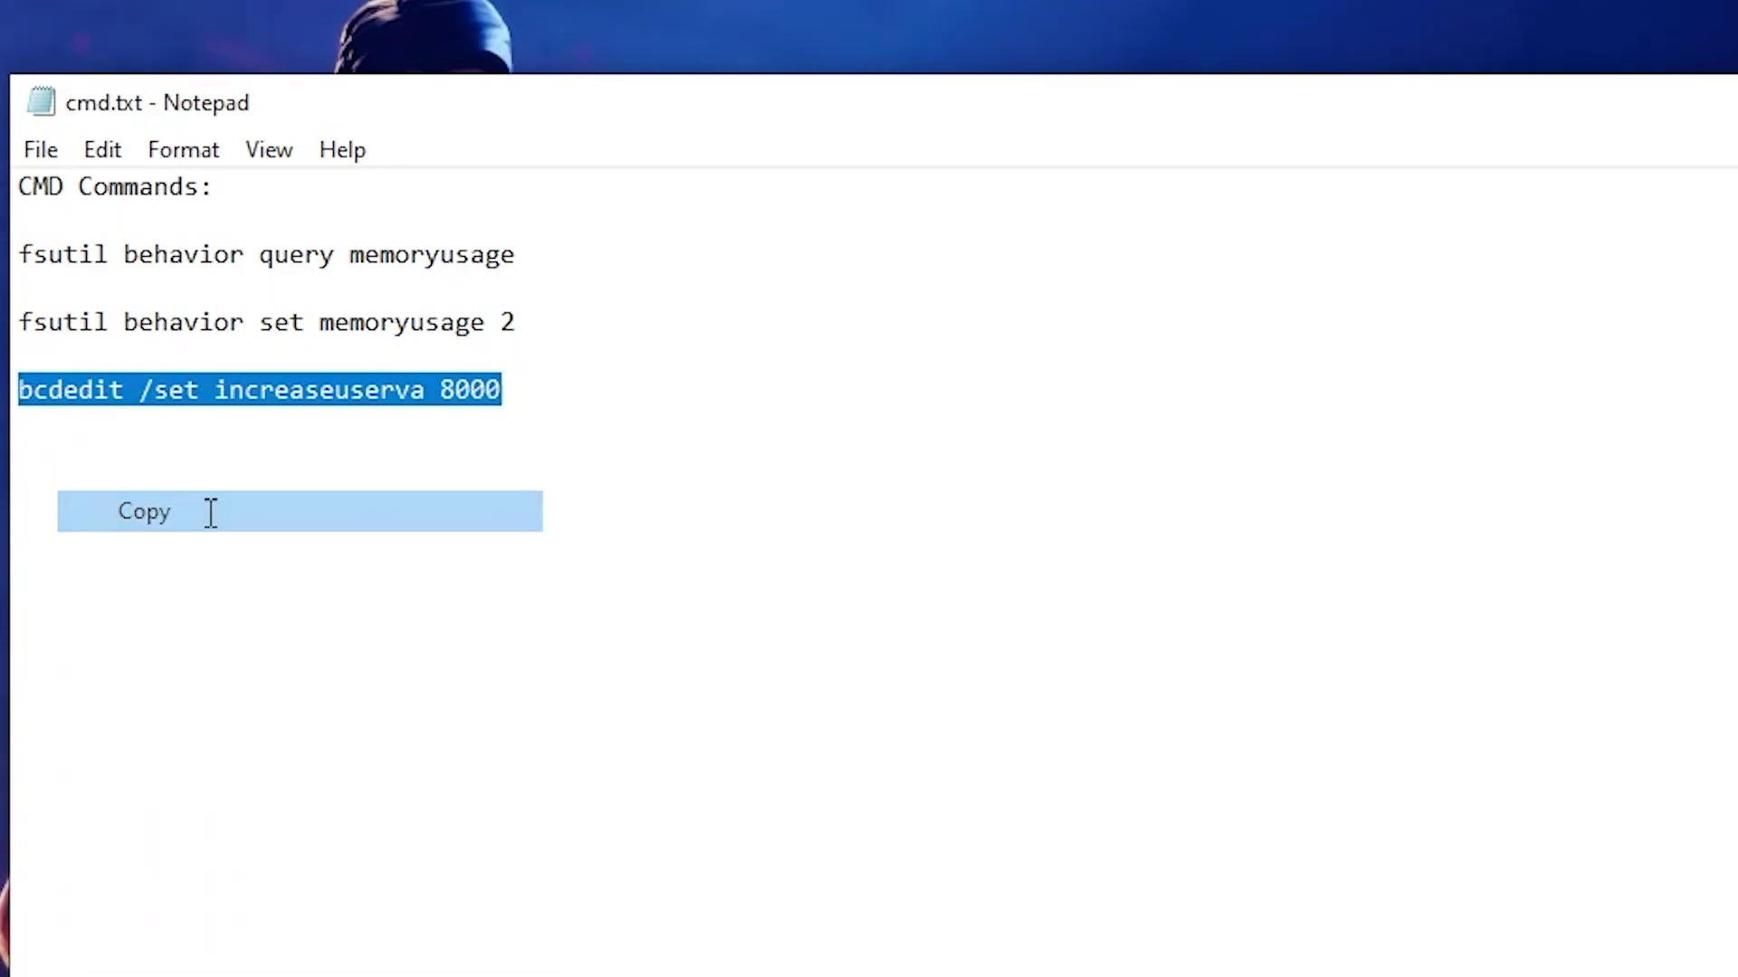
key("alt+Tab")
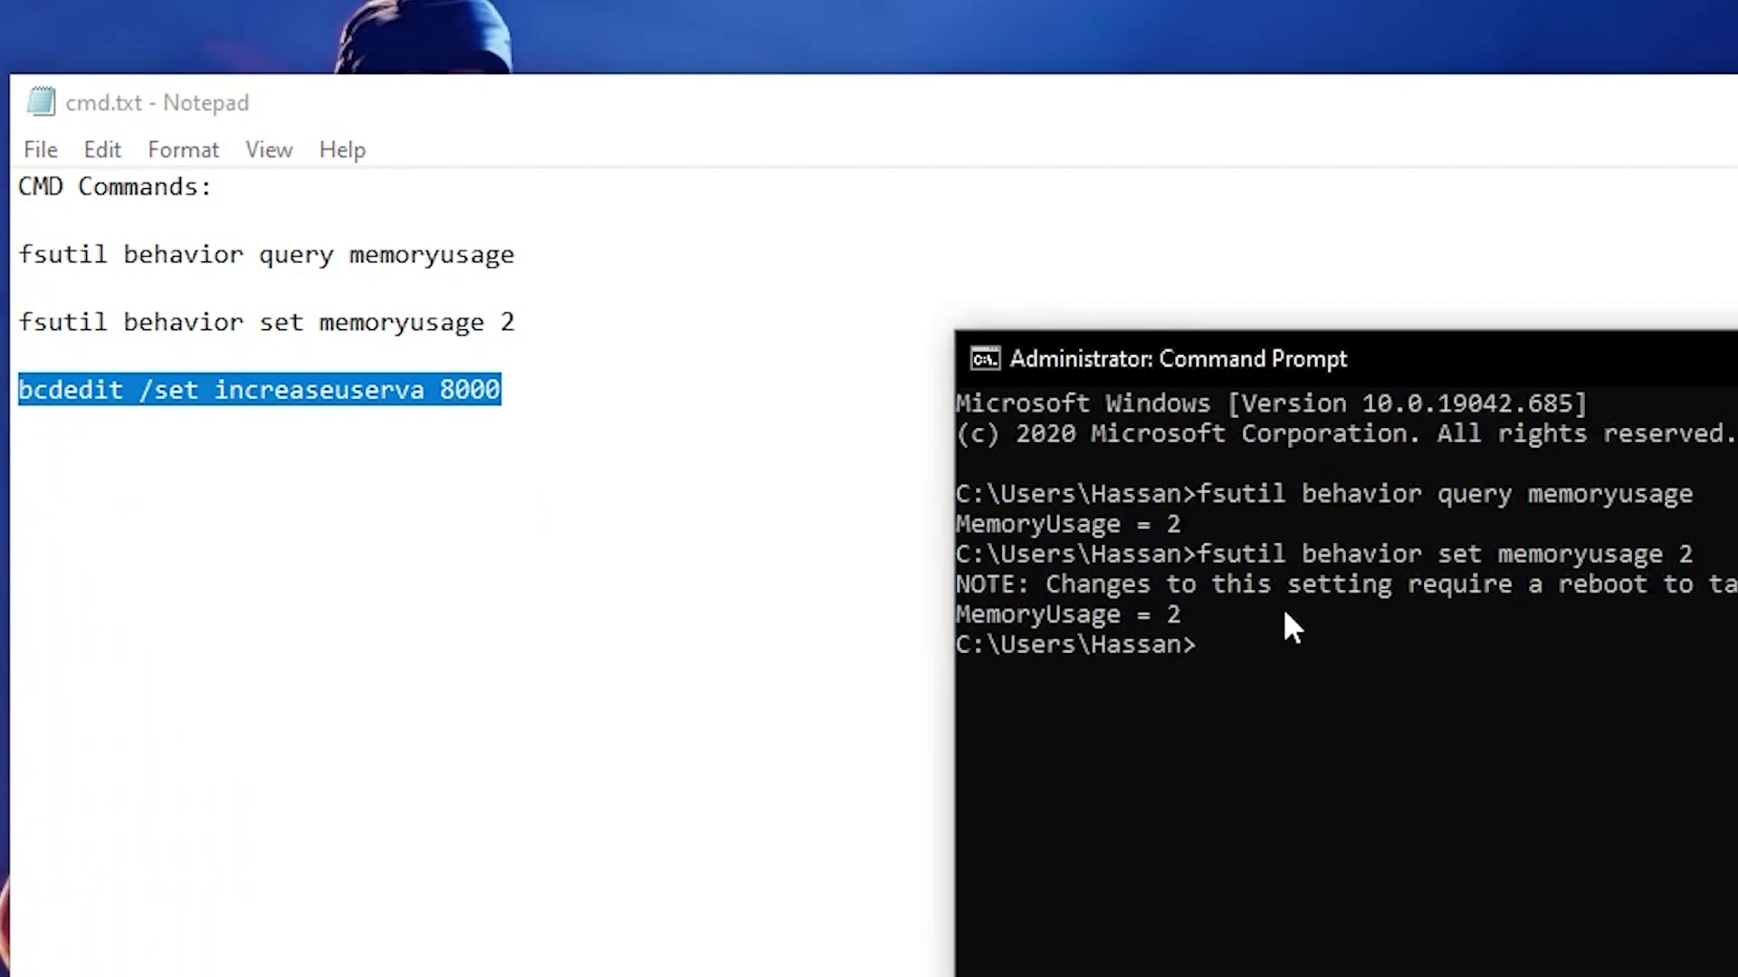
key("Return")
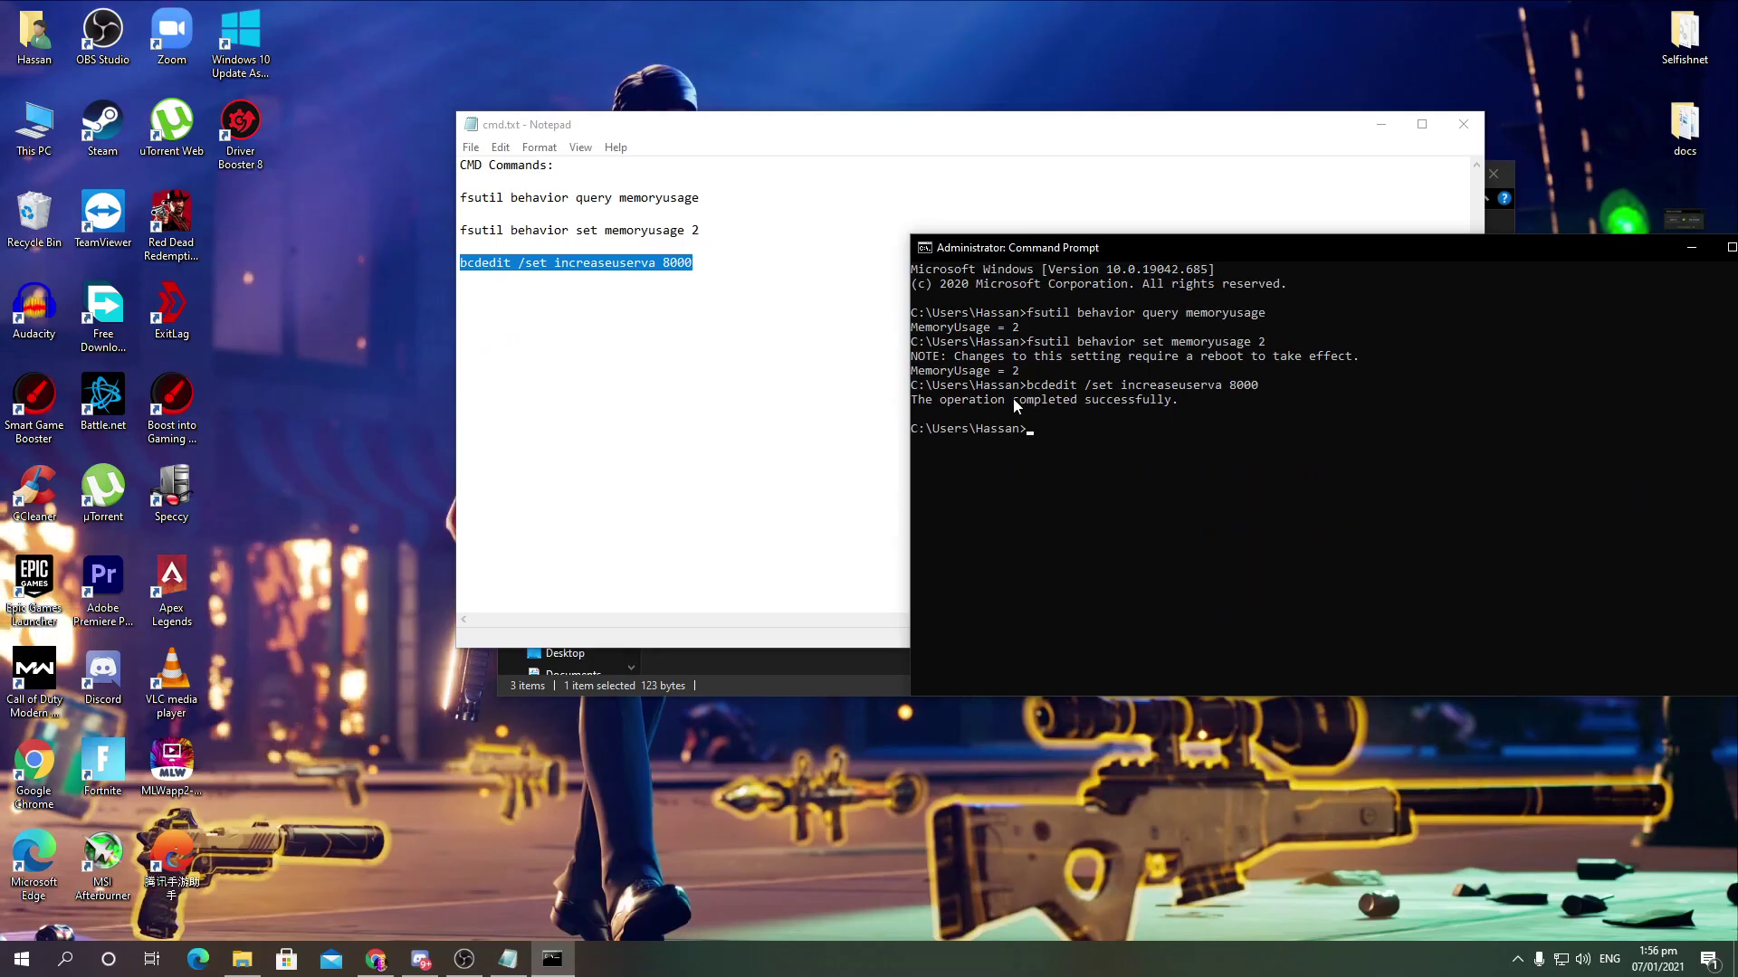
left_click_drag(1150, 247, 623, 157)
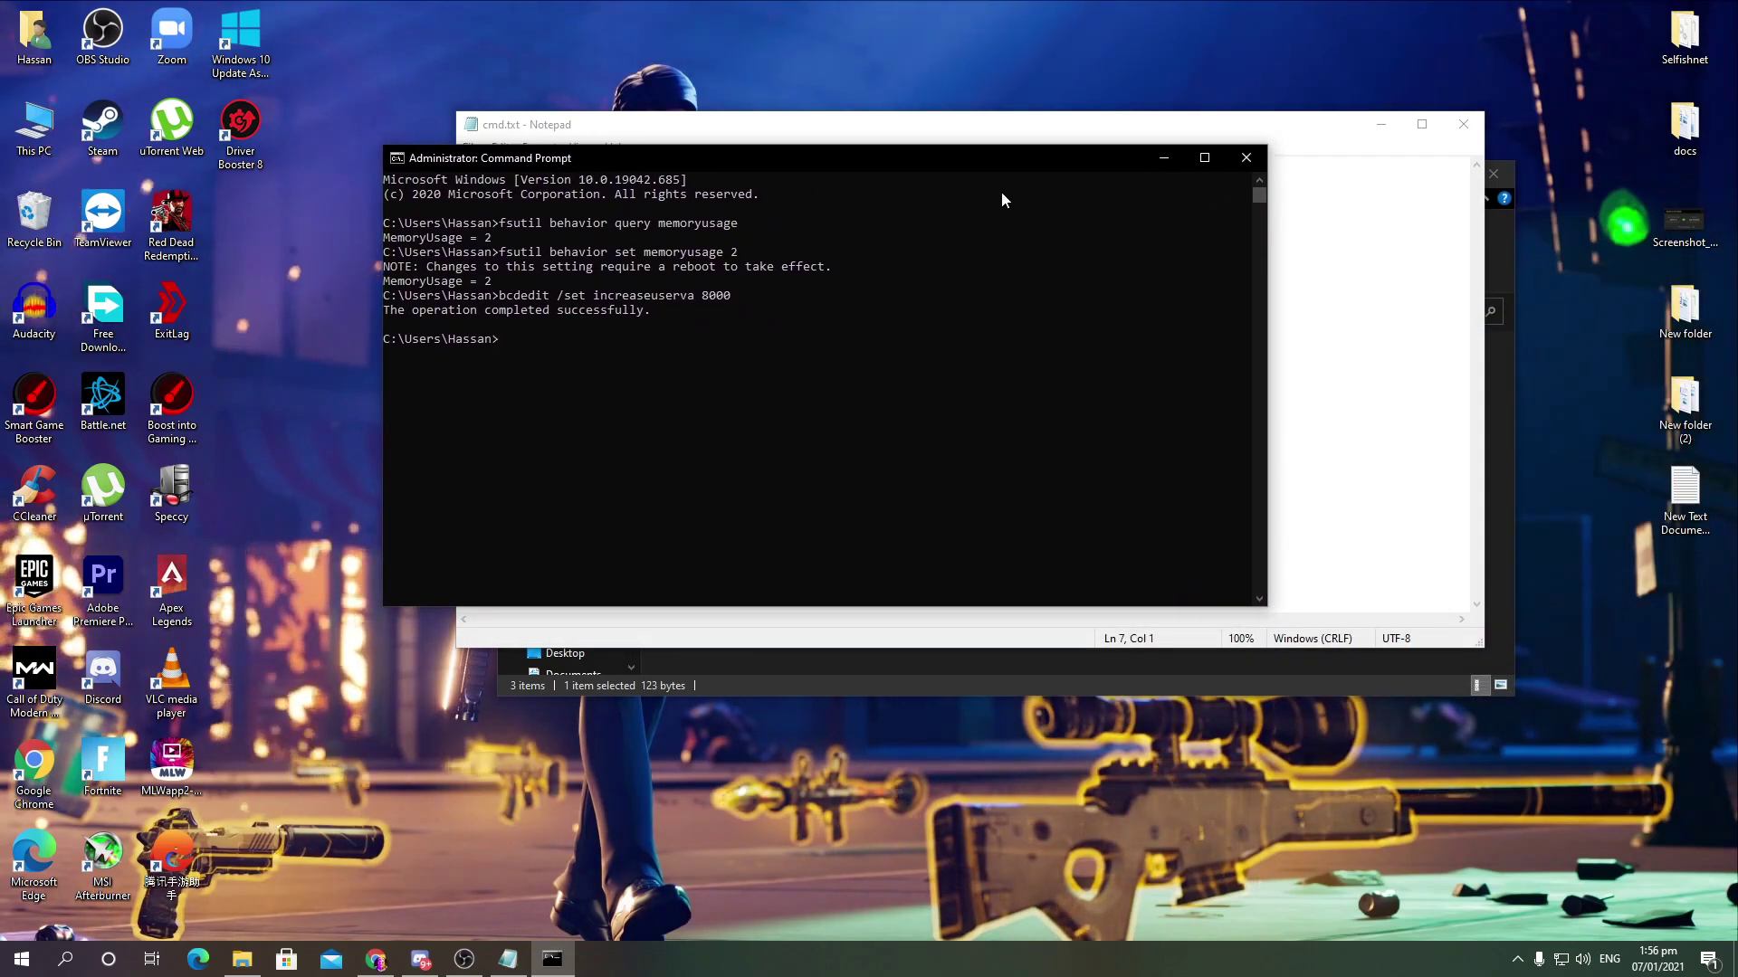
left_click(1246, 157)
- Close cmd.txt, run parkcontrolsetup64.exe, cancel the installer, and bring up ParkControl from the tray
key("alt+F4")
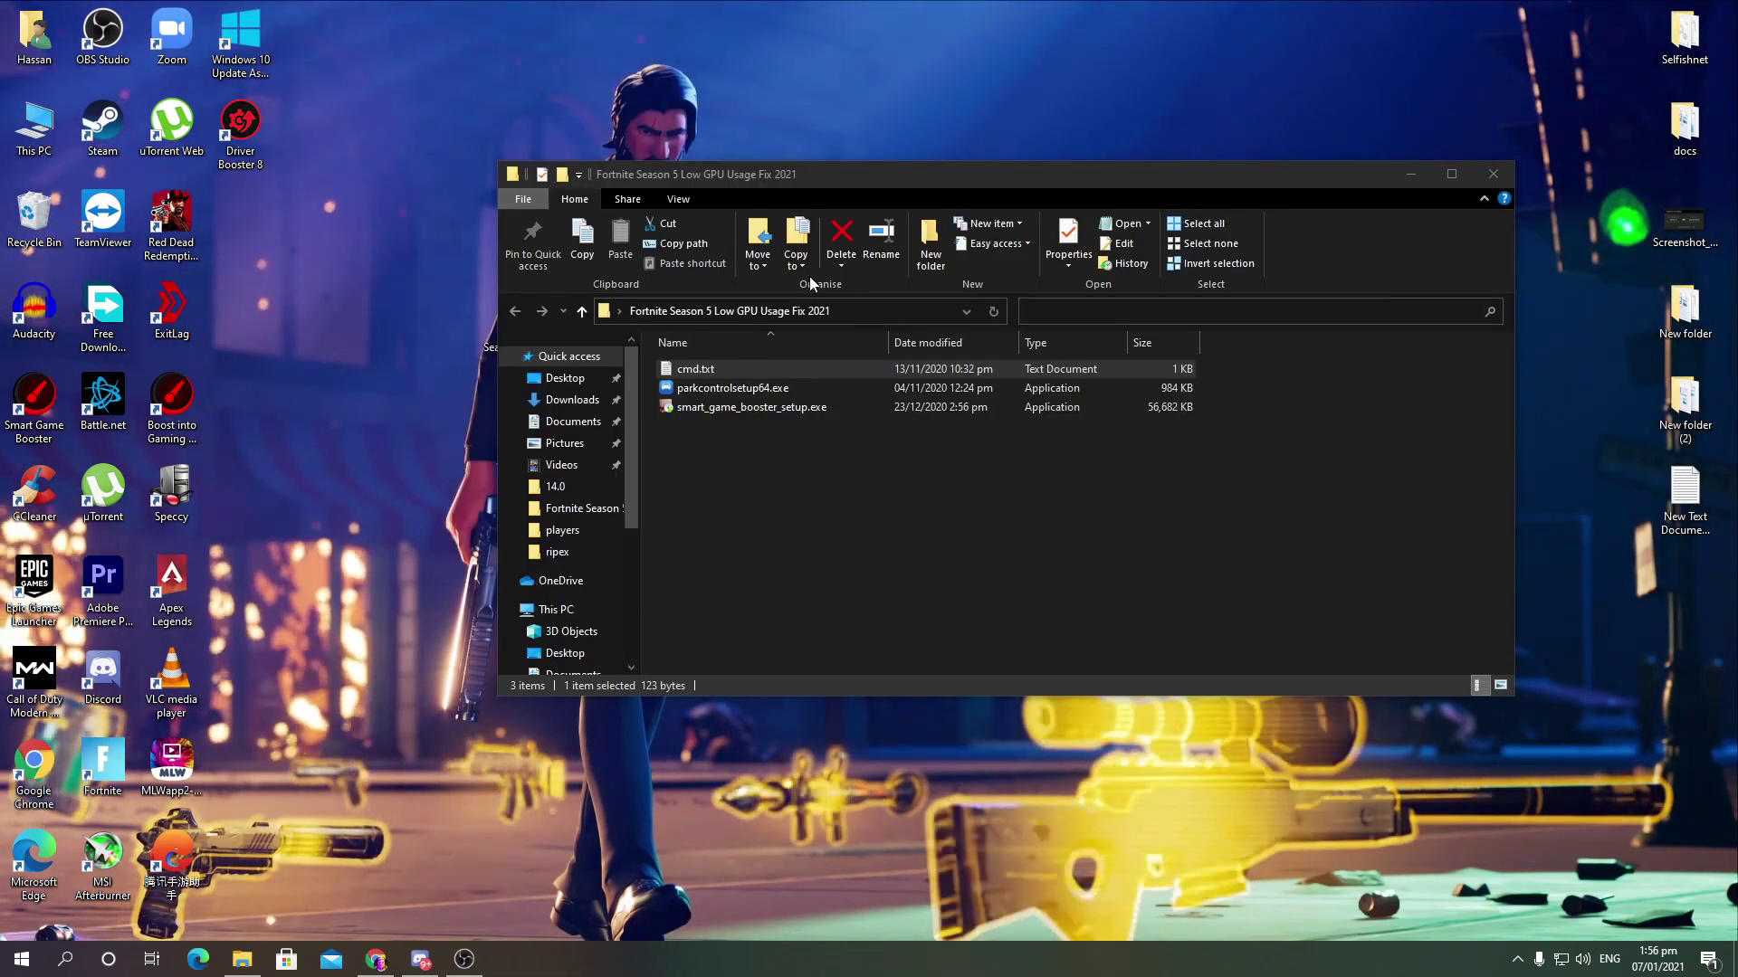
left_click(824, 490)
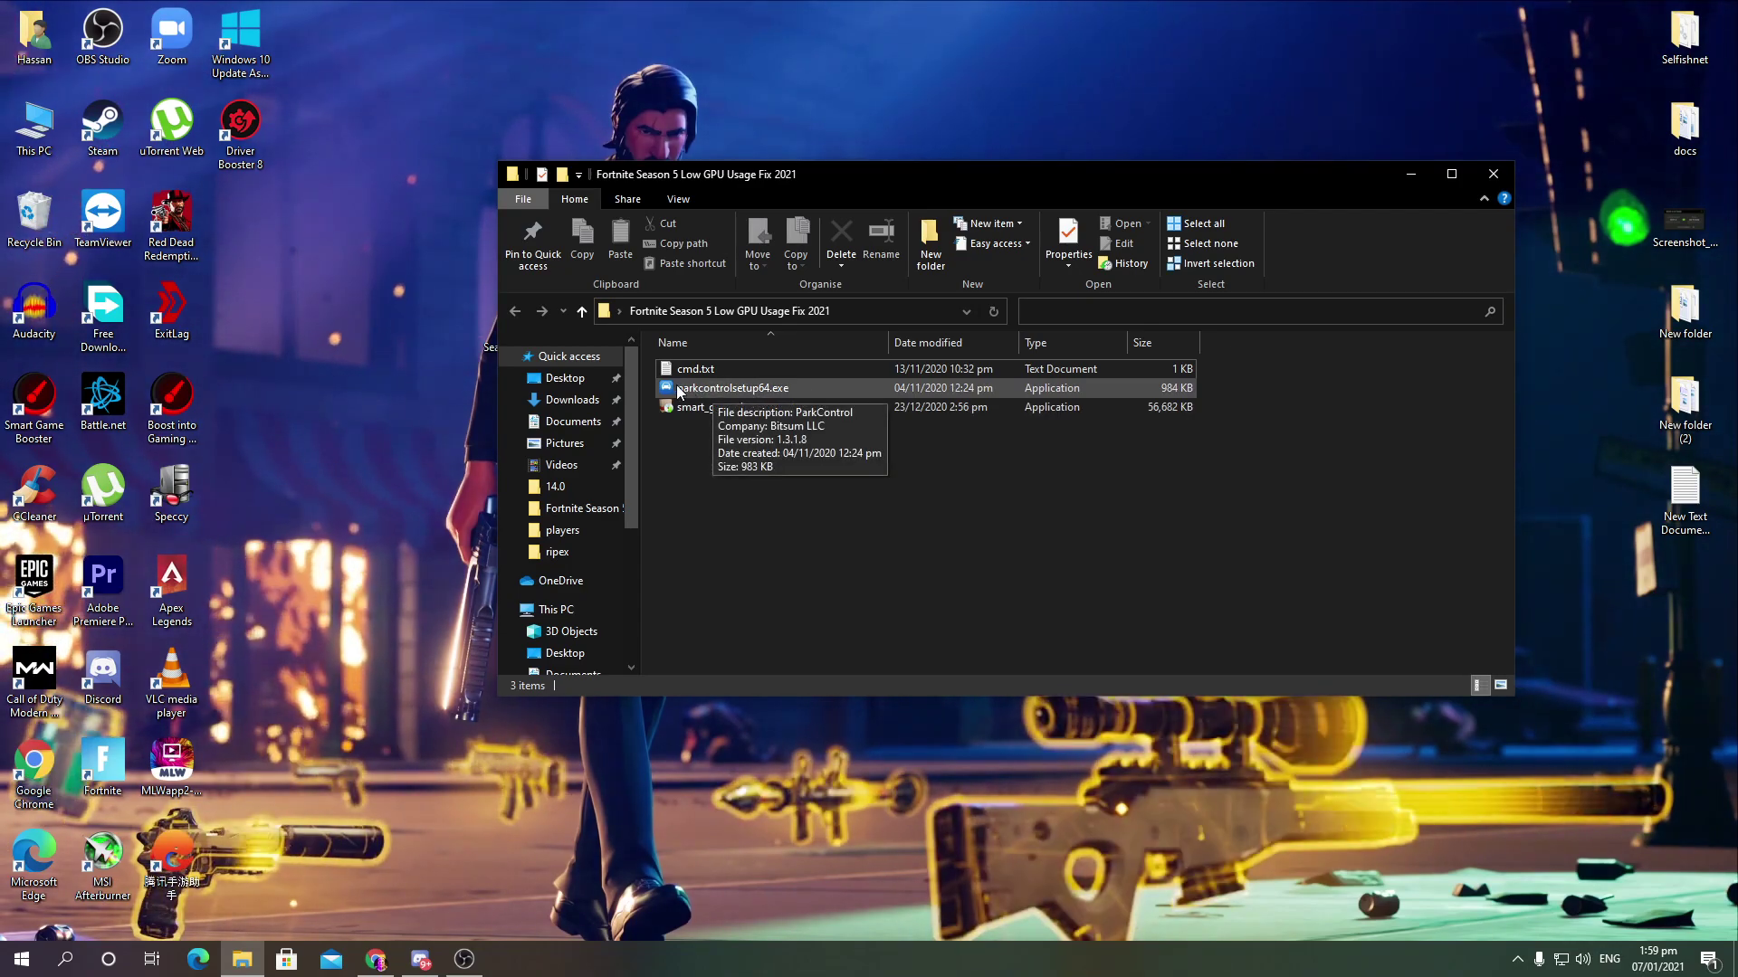
double_click(715, 389)
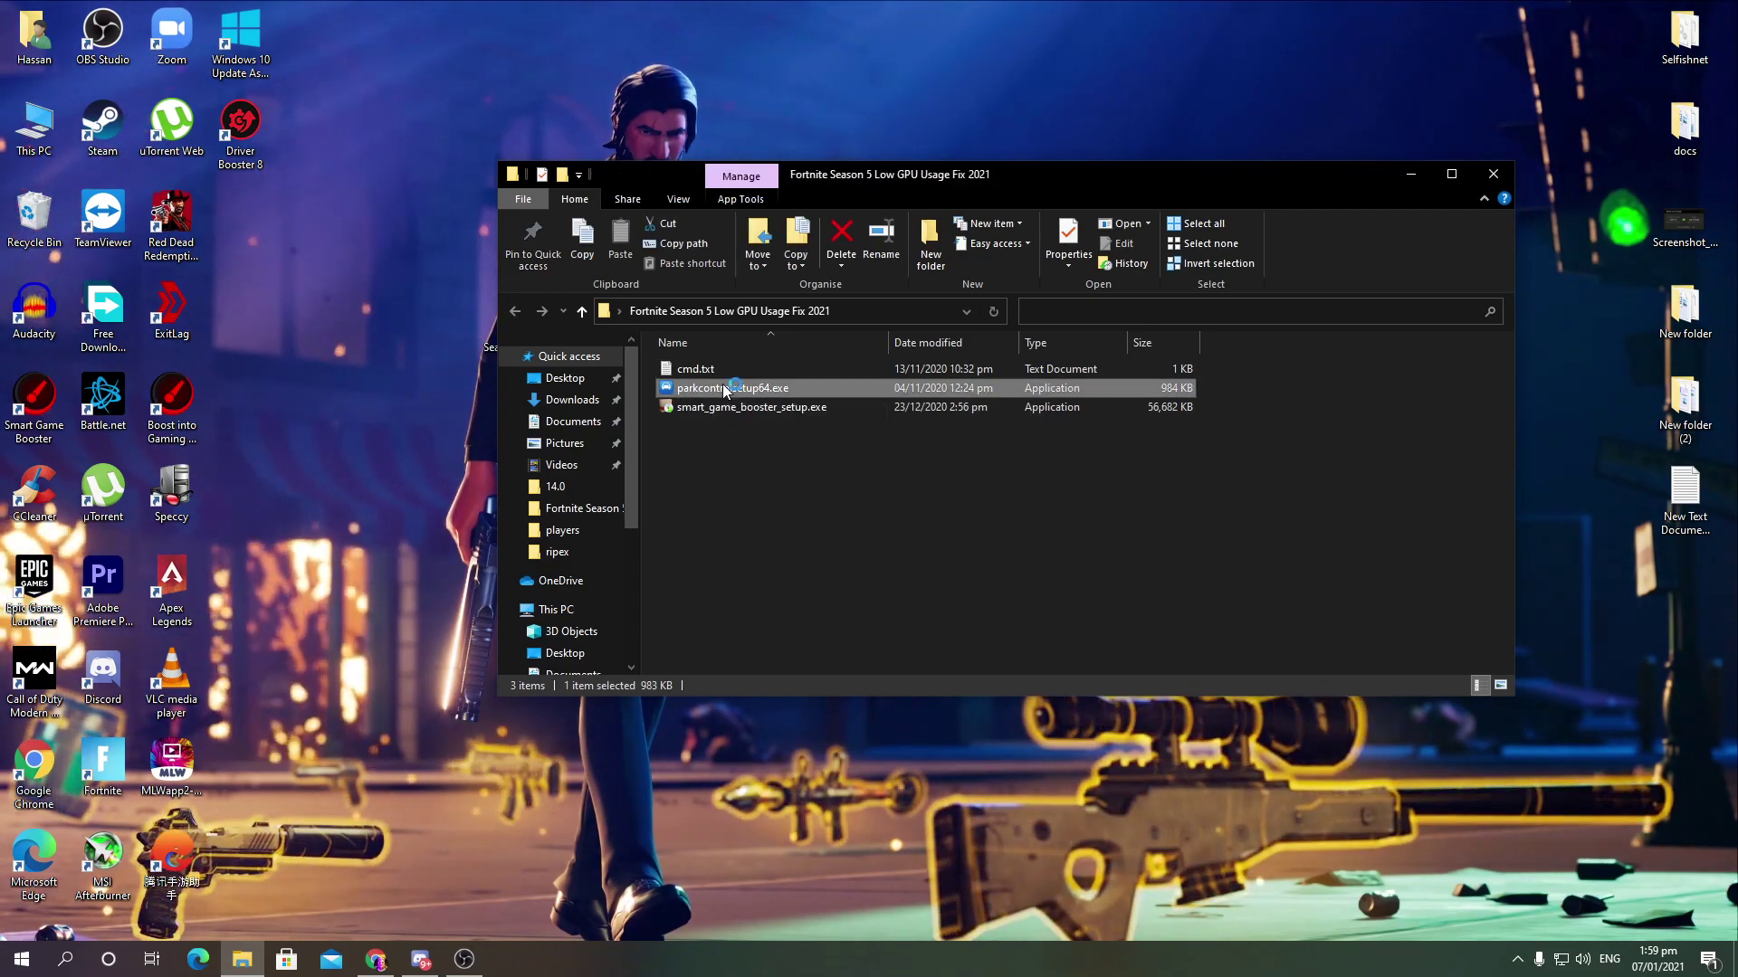
left_click(957, 518)
left_click(1517, 960)
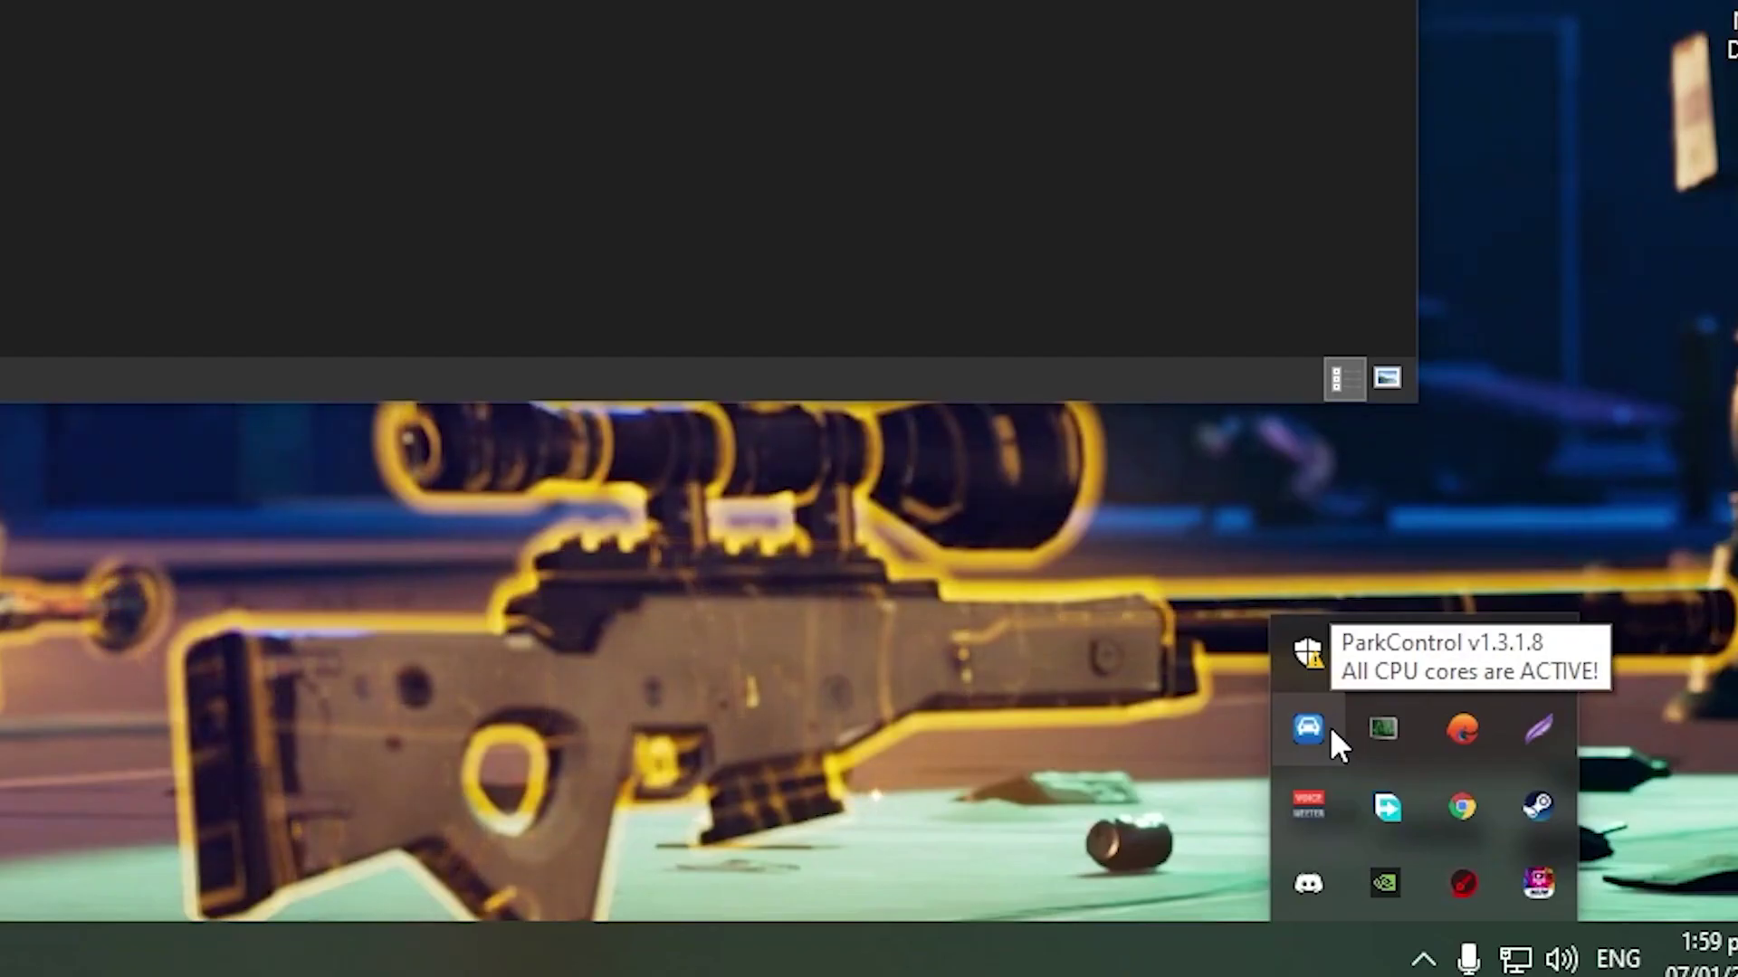
left_click(1463, 851)
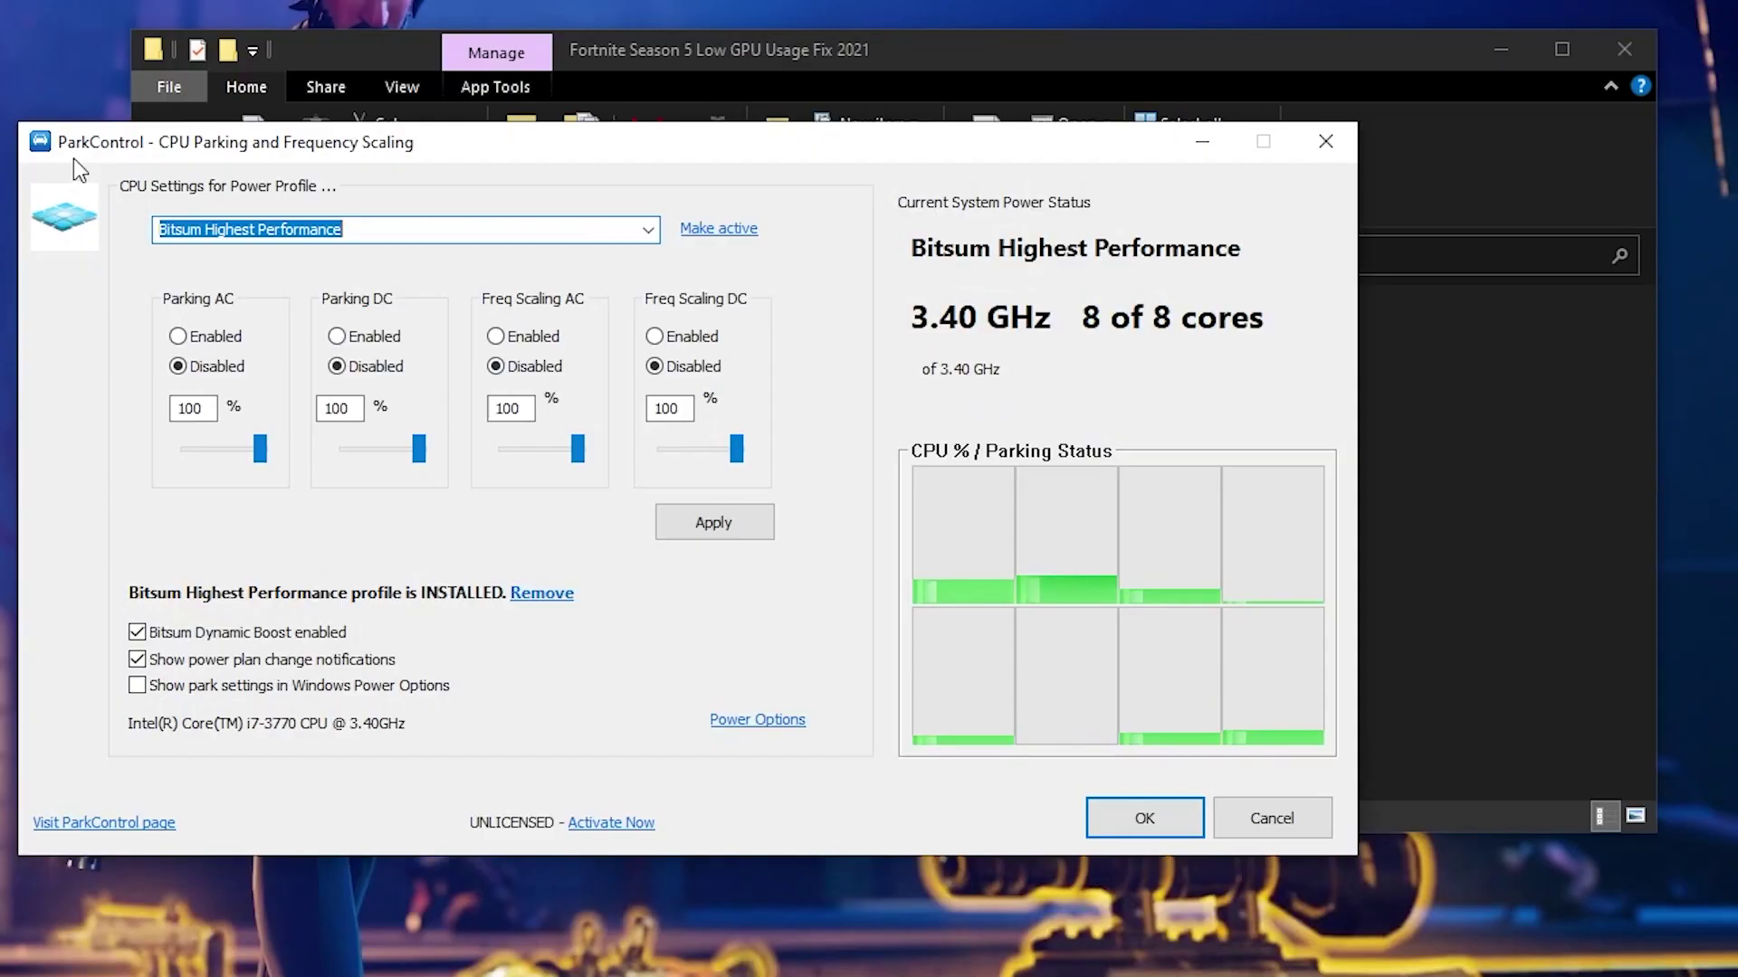
left_click_drag(73, 159, 281, 164)
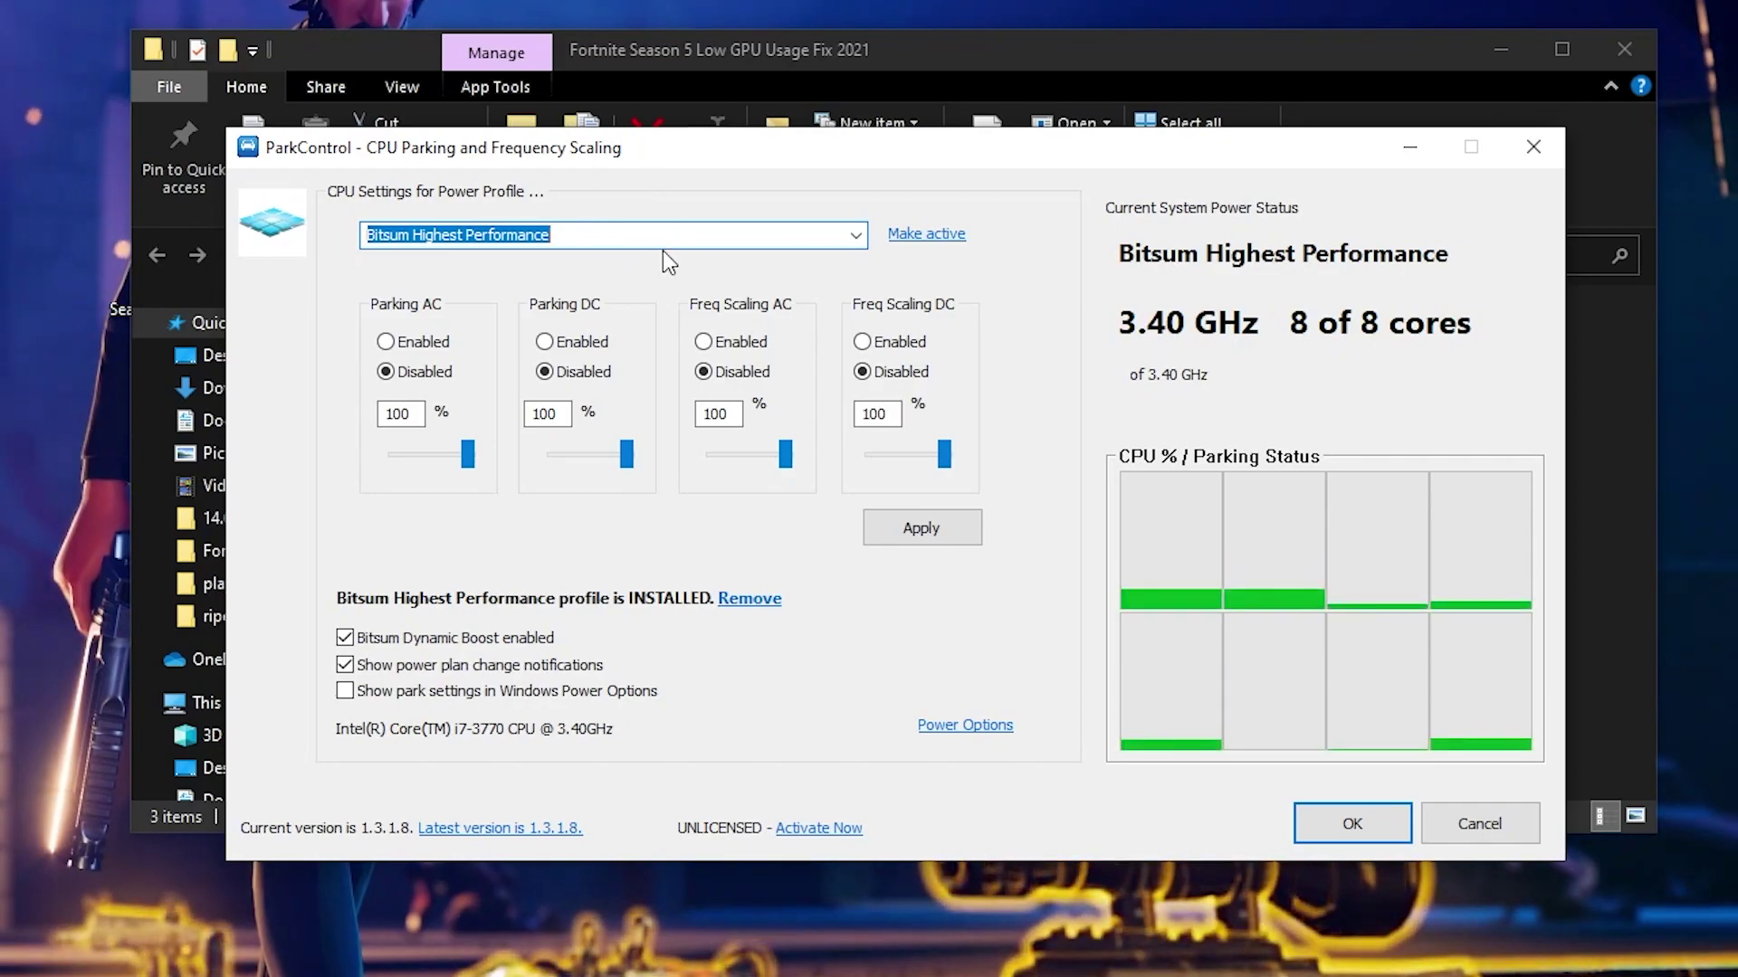
- Make the Bitsum Highest Performance power profile active in ParkControl
left_click(856, 235)
left_click(855, 235)
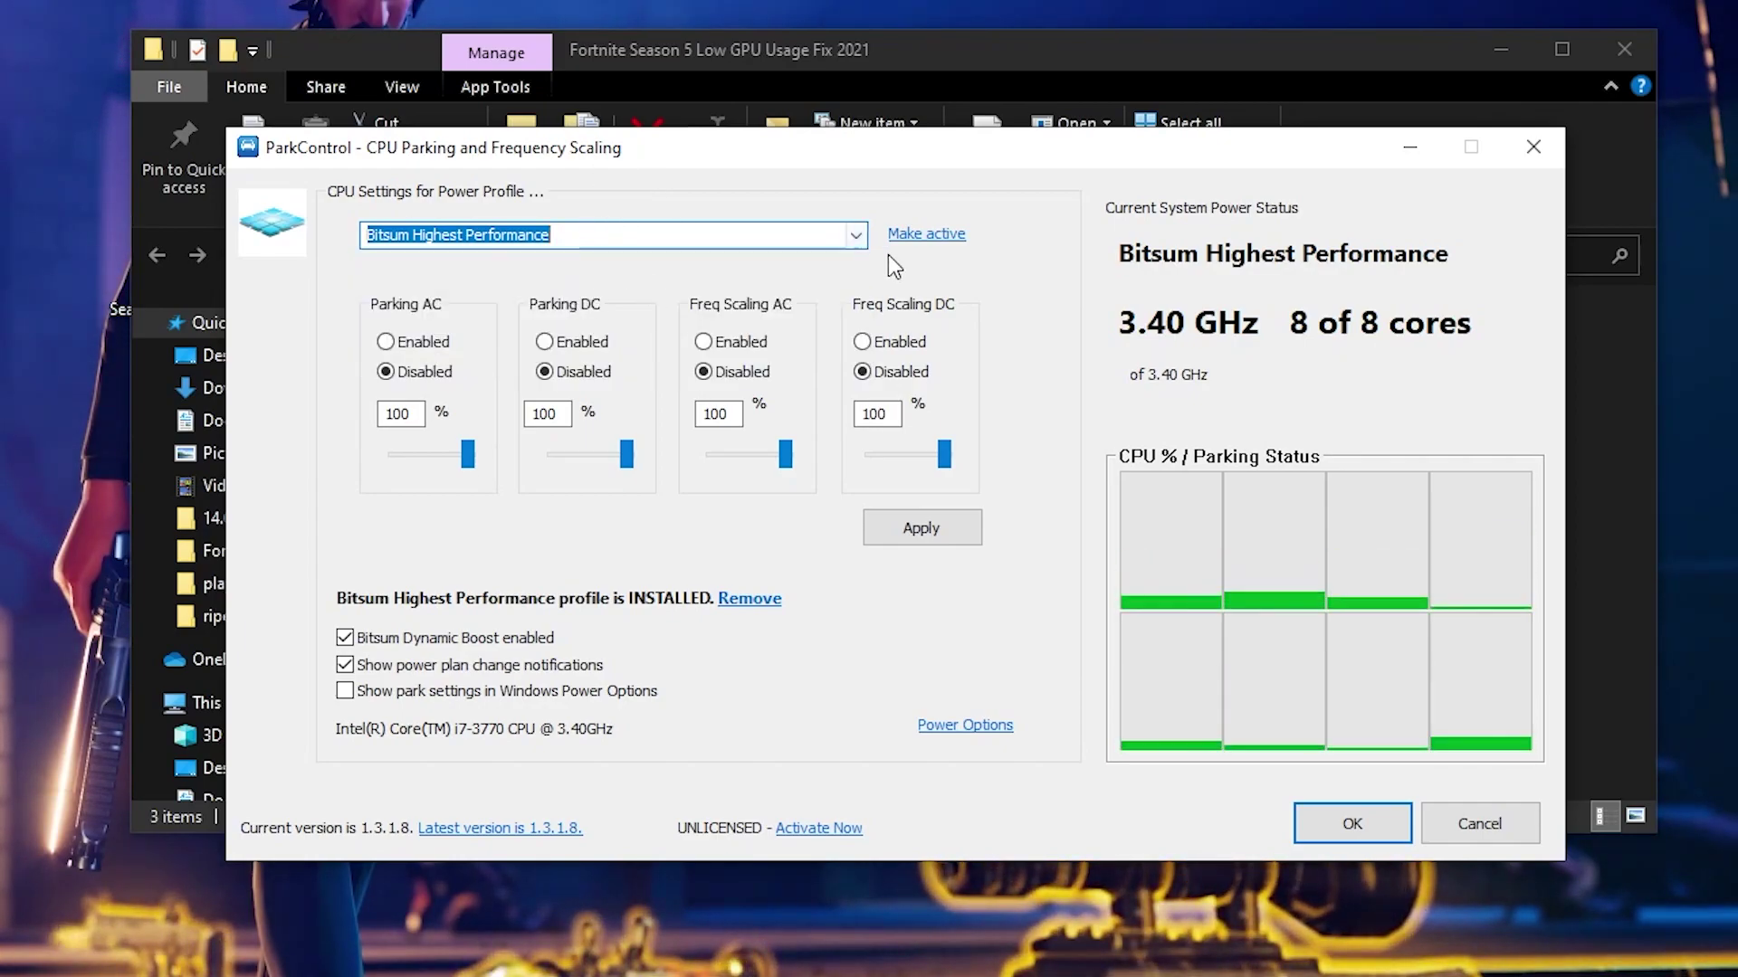
left_click(902, 235)
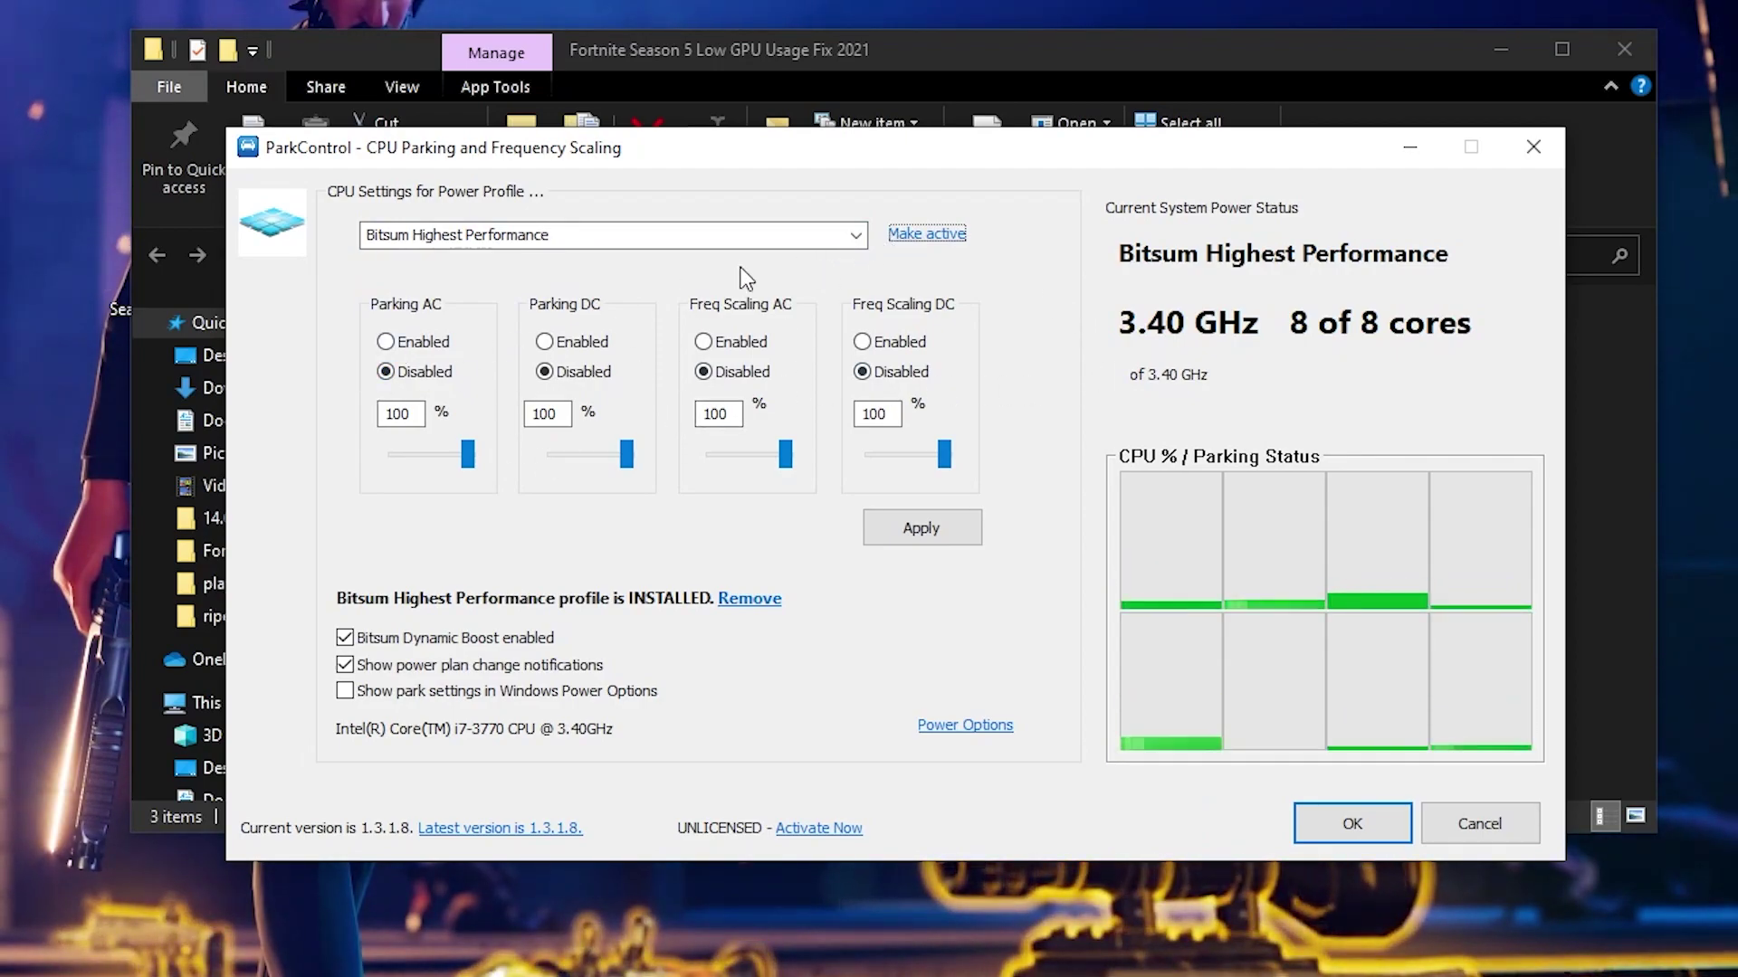
- Set Dynamic Boost's idle plan to Bitsum Highest Performance and apply the ParkControl settings
left_click(346, 637)
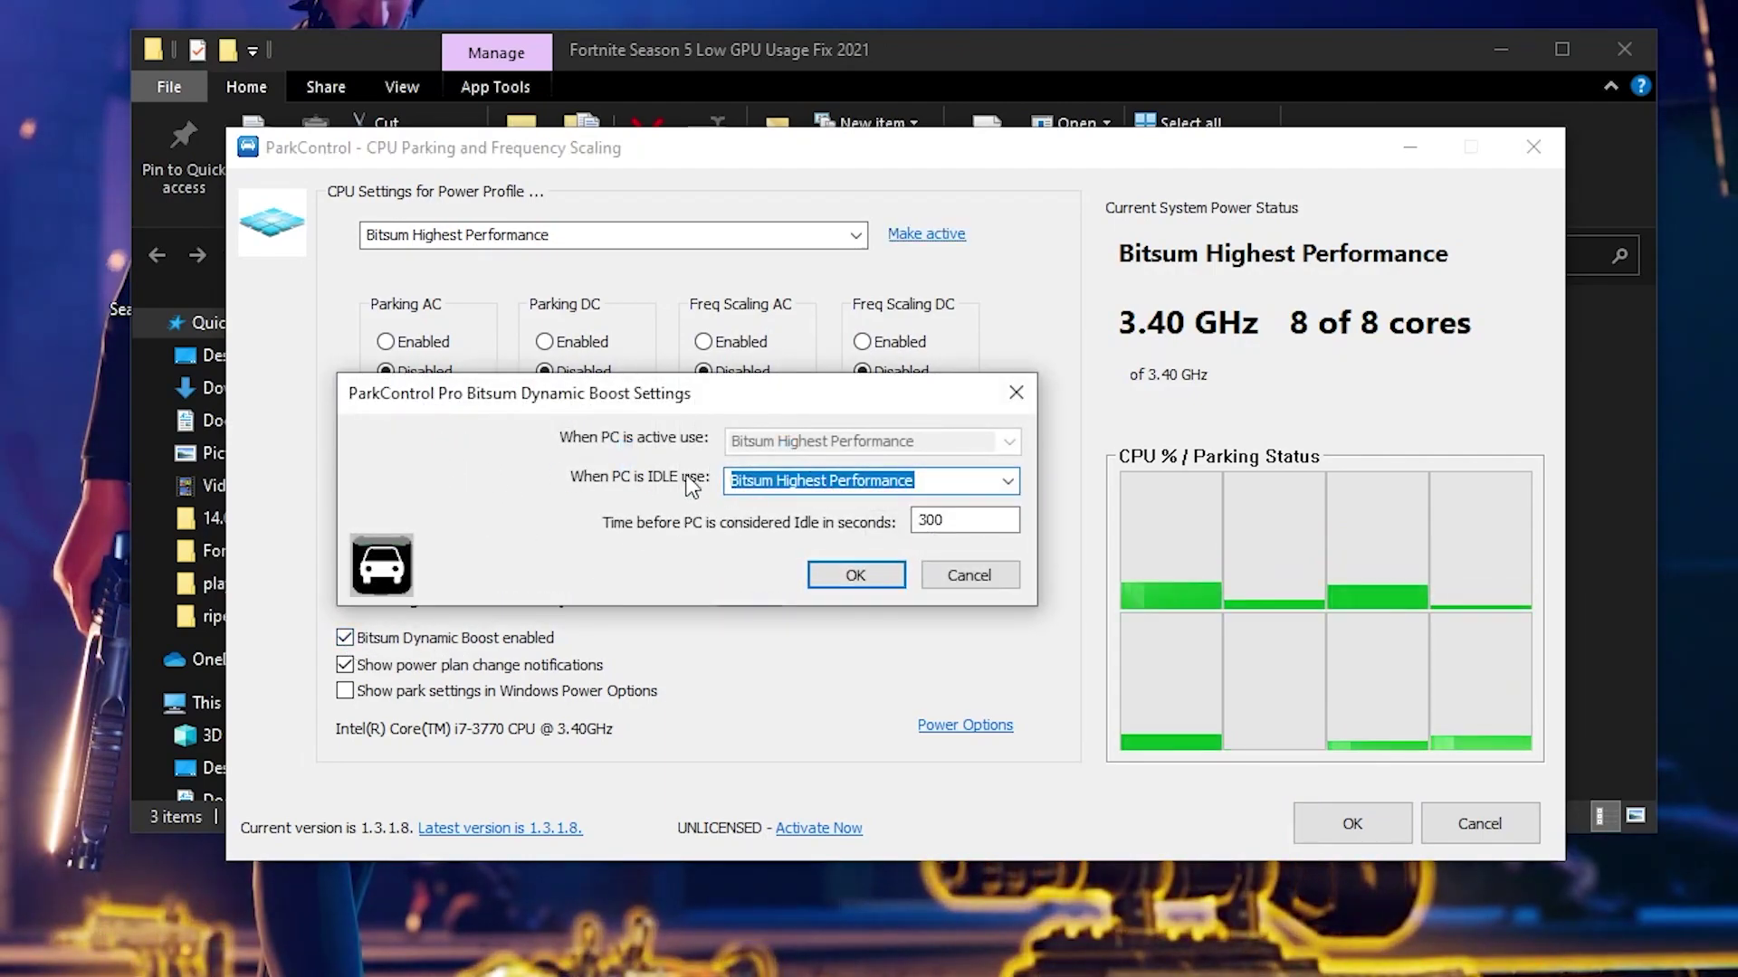
left_click(1008, 481)
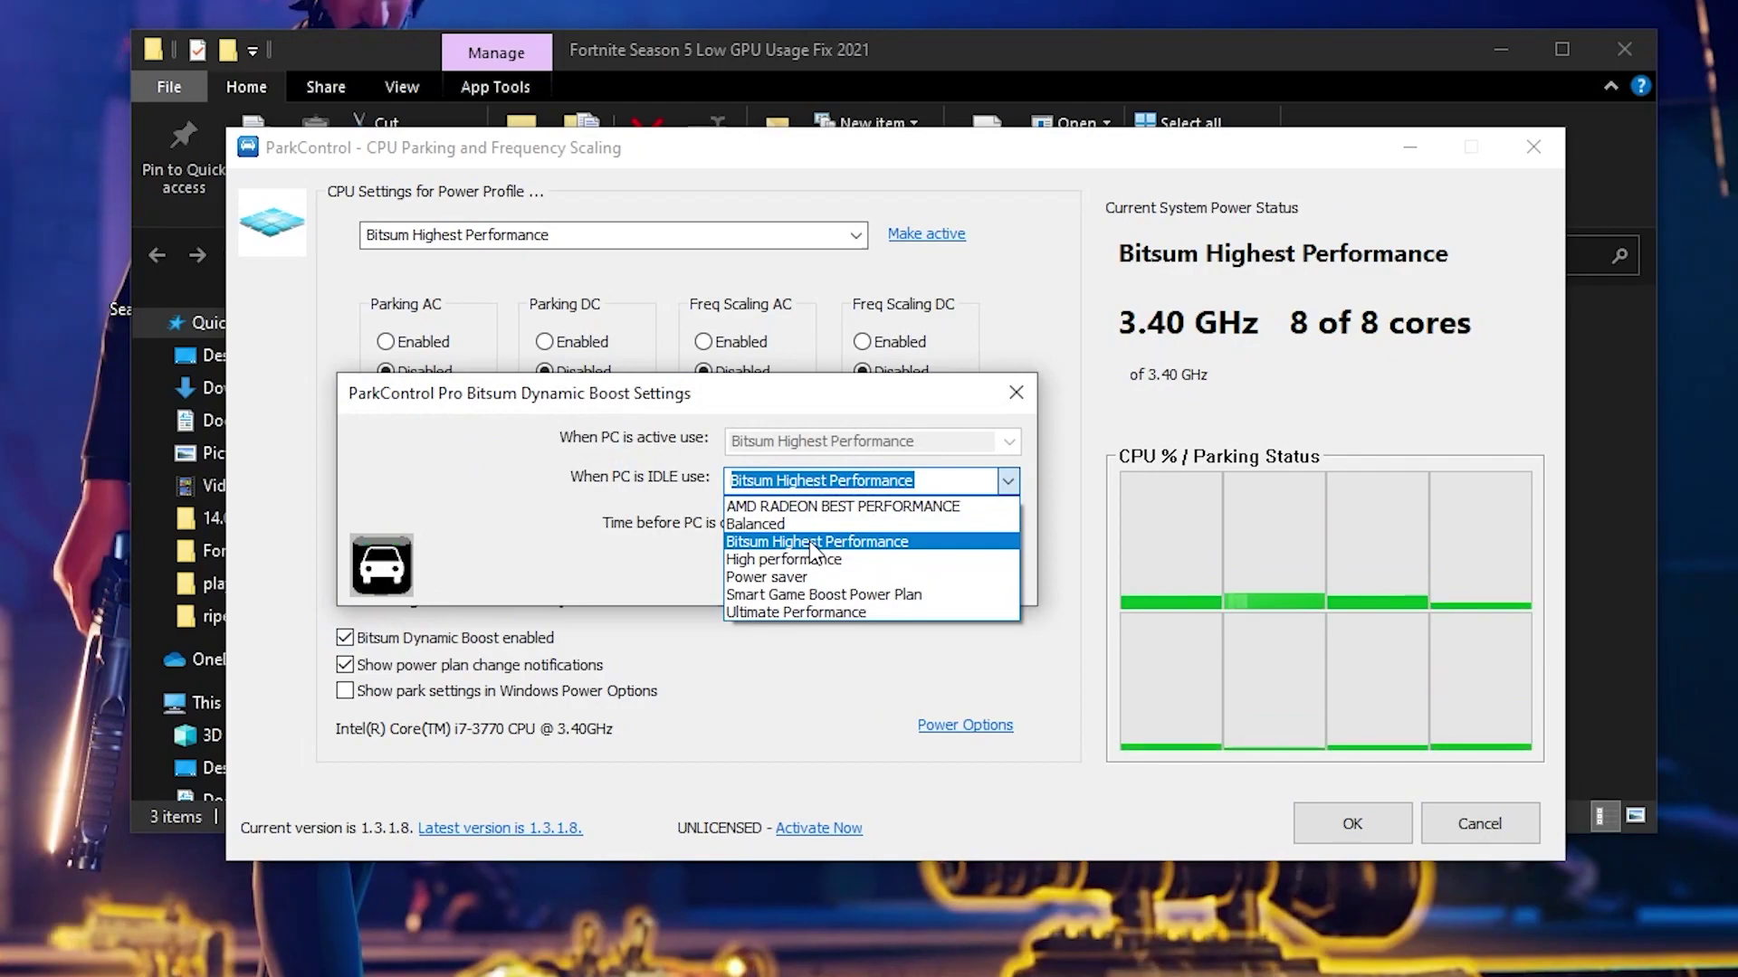
left_click(776, 542)
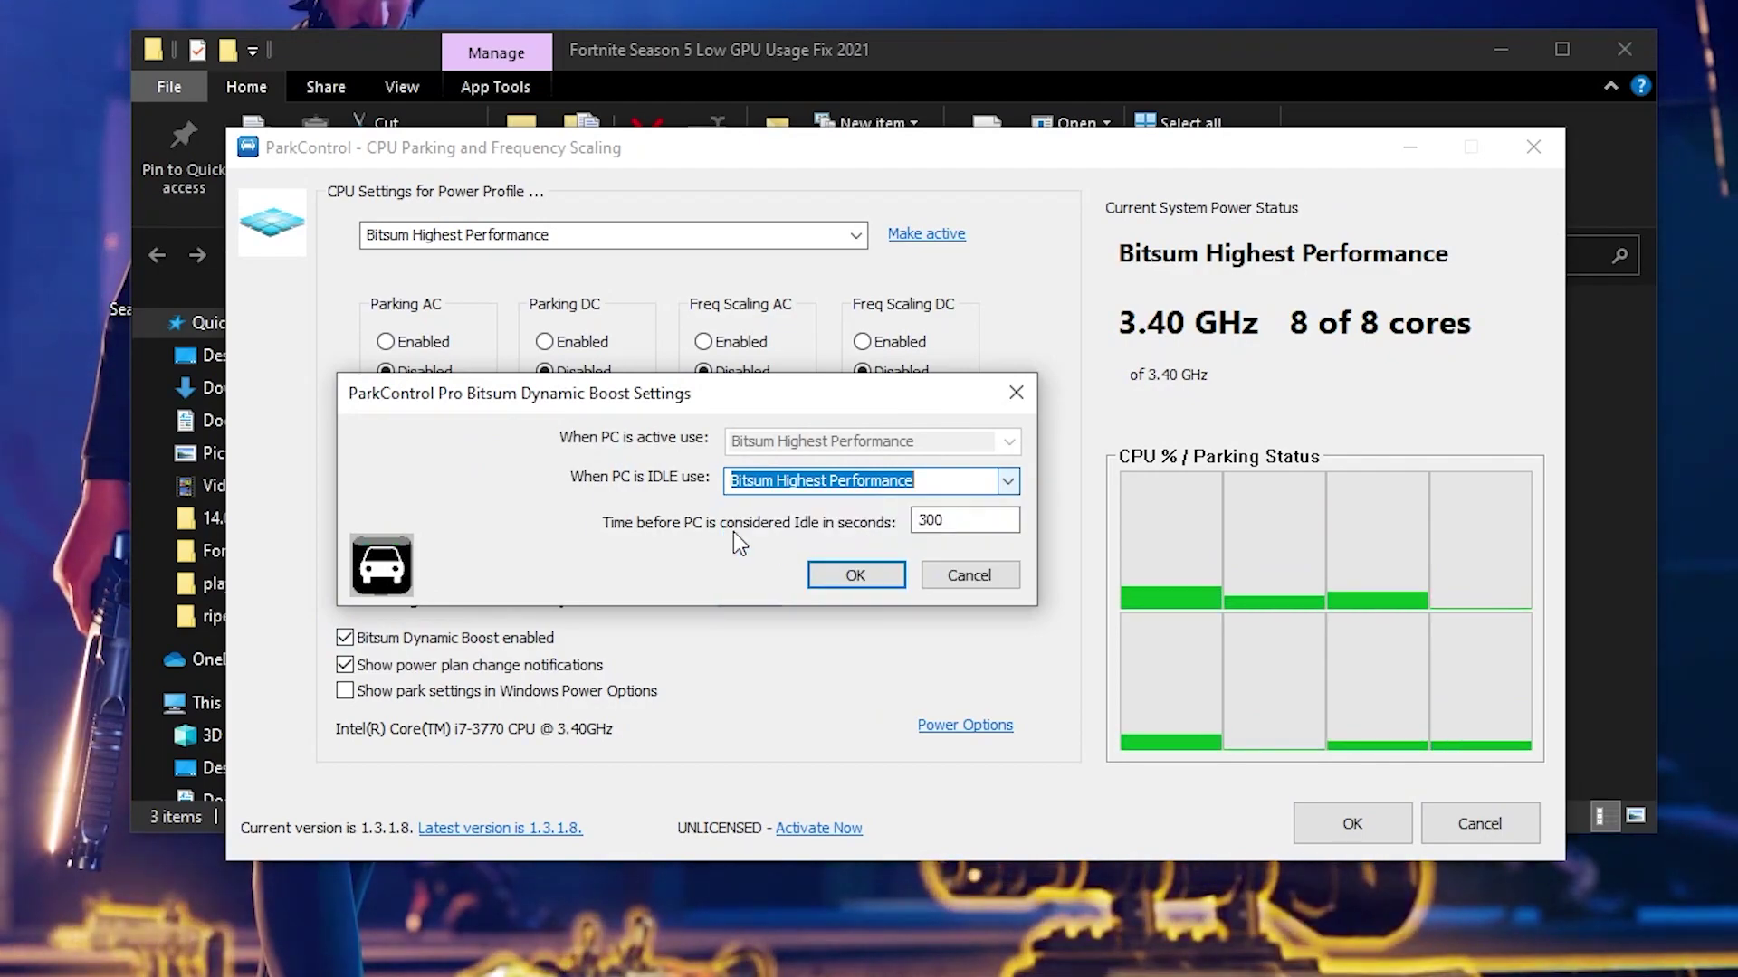
left_click(856, 575)
left_click(1338, 826)
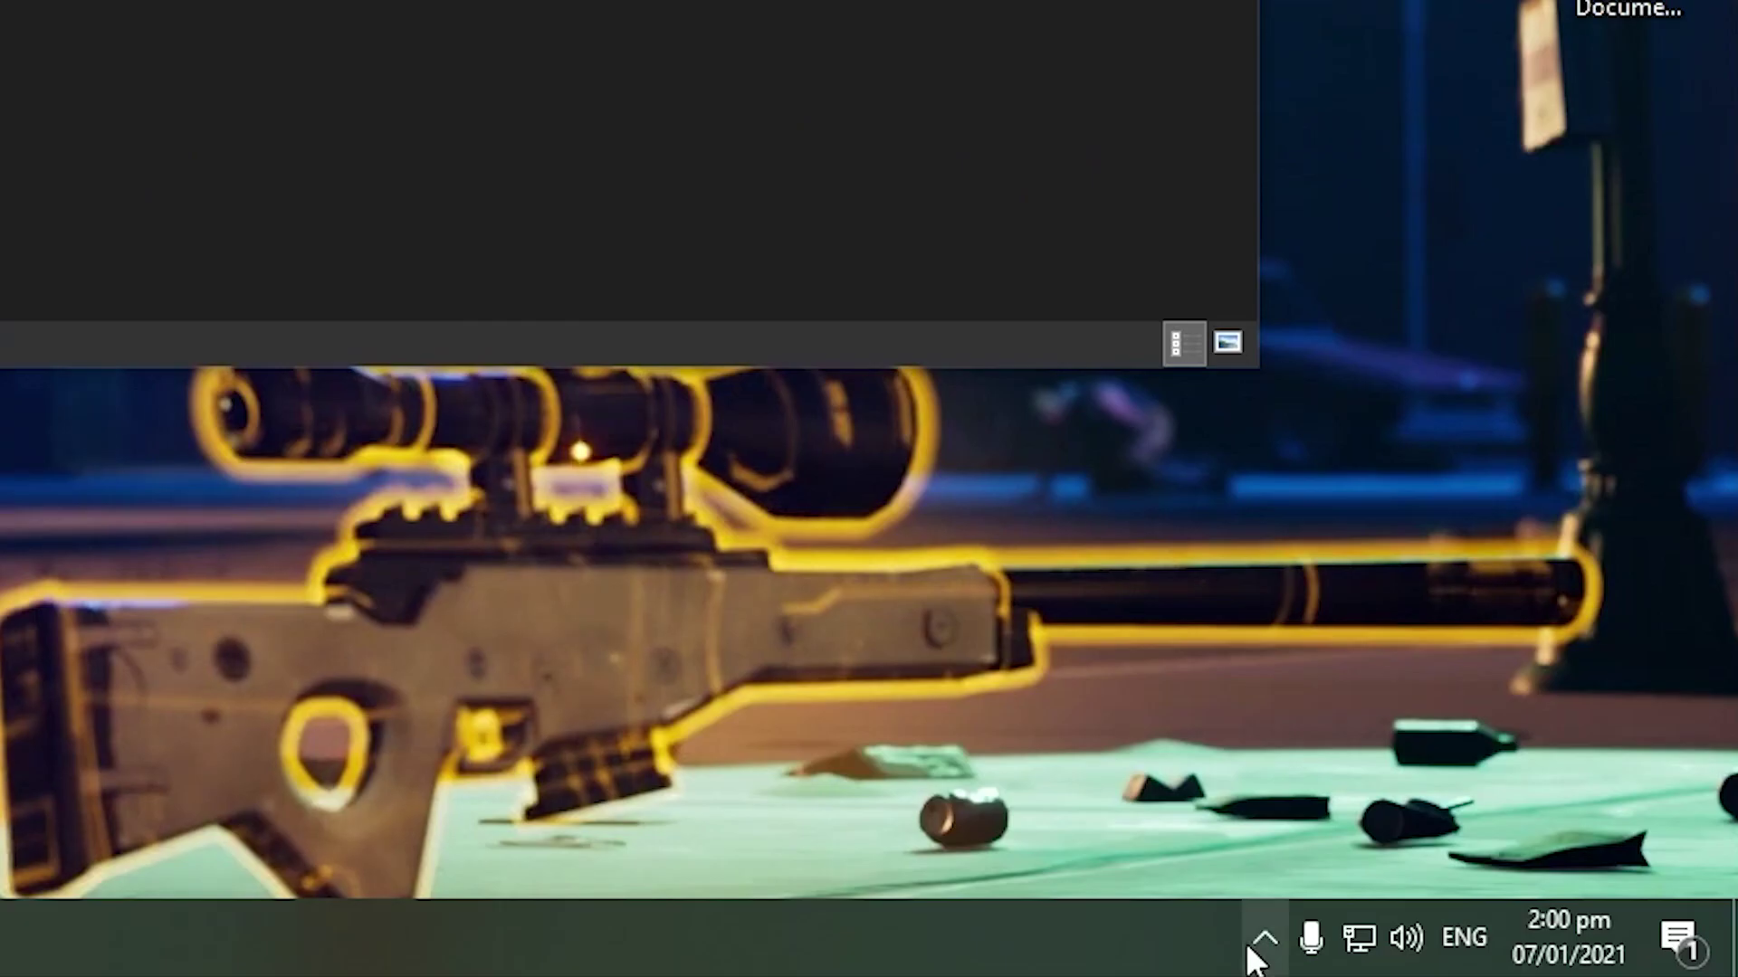
- Start Smart Game Booster from the hidden tray icons
left_click(1258, 941)
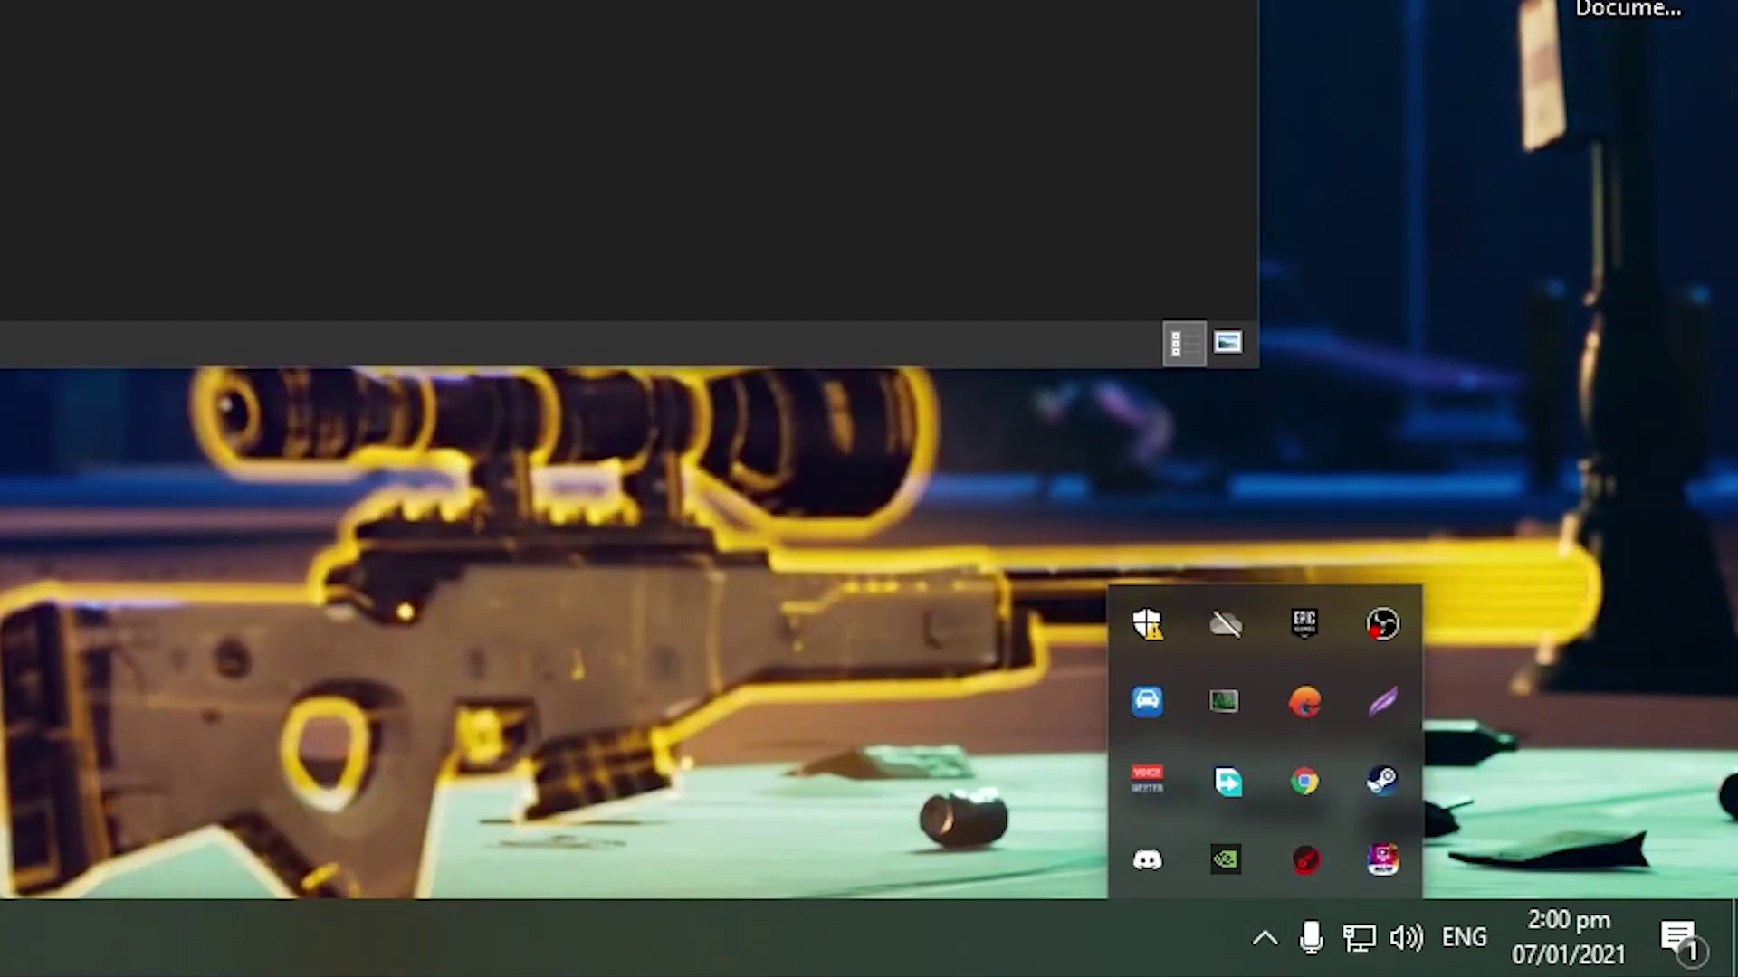
left_click(1369, 864)
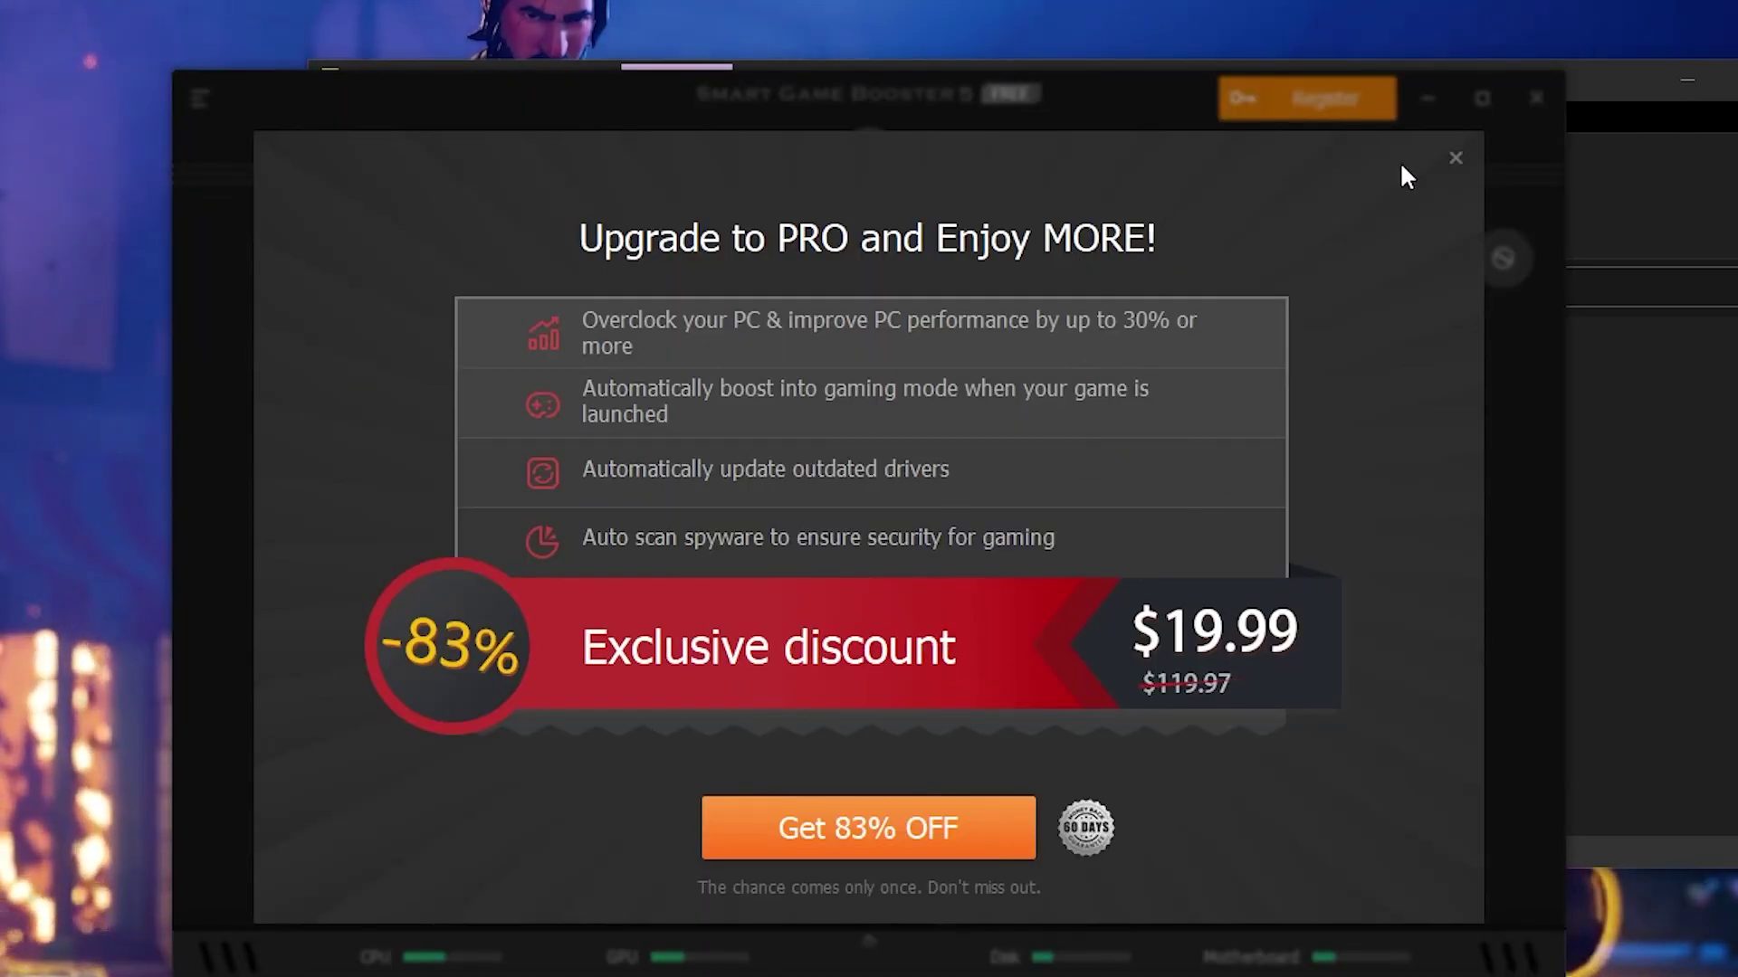
- Dismiss the PRO offer, run BOOST for a +11% gain, and close Smart Game Booster
left_click(1454, 161)
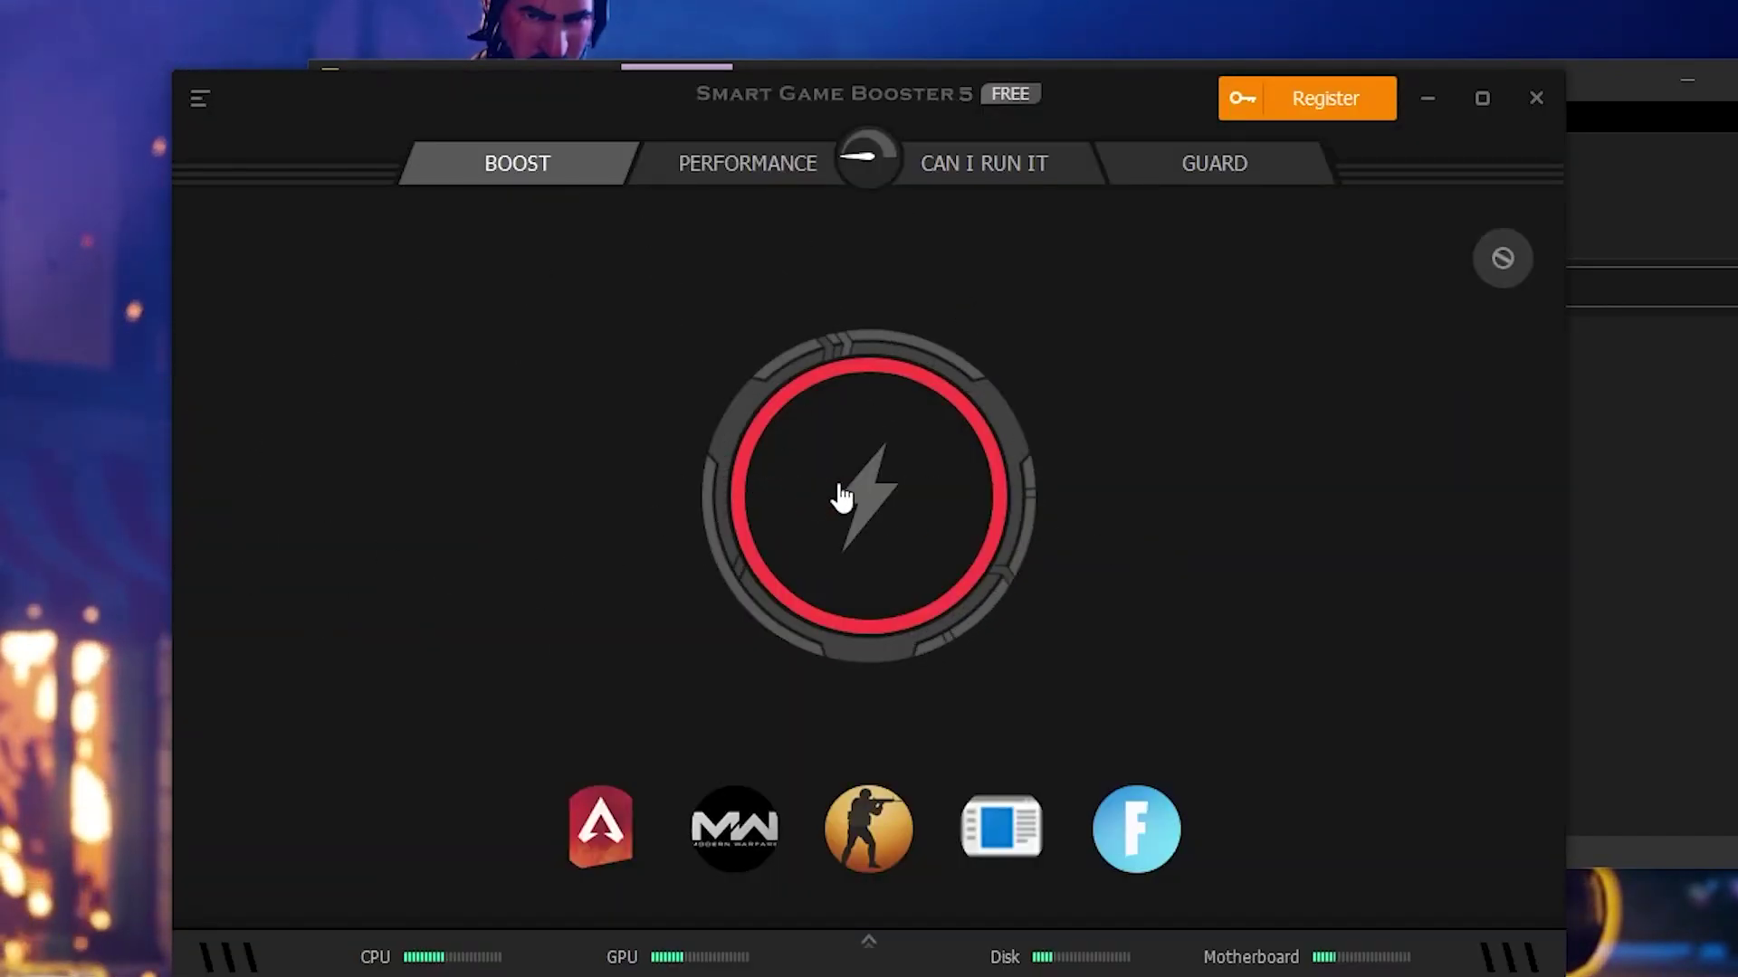
left_click(866, 530)
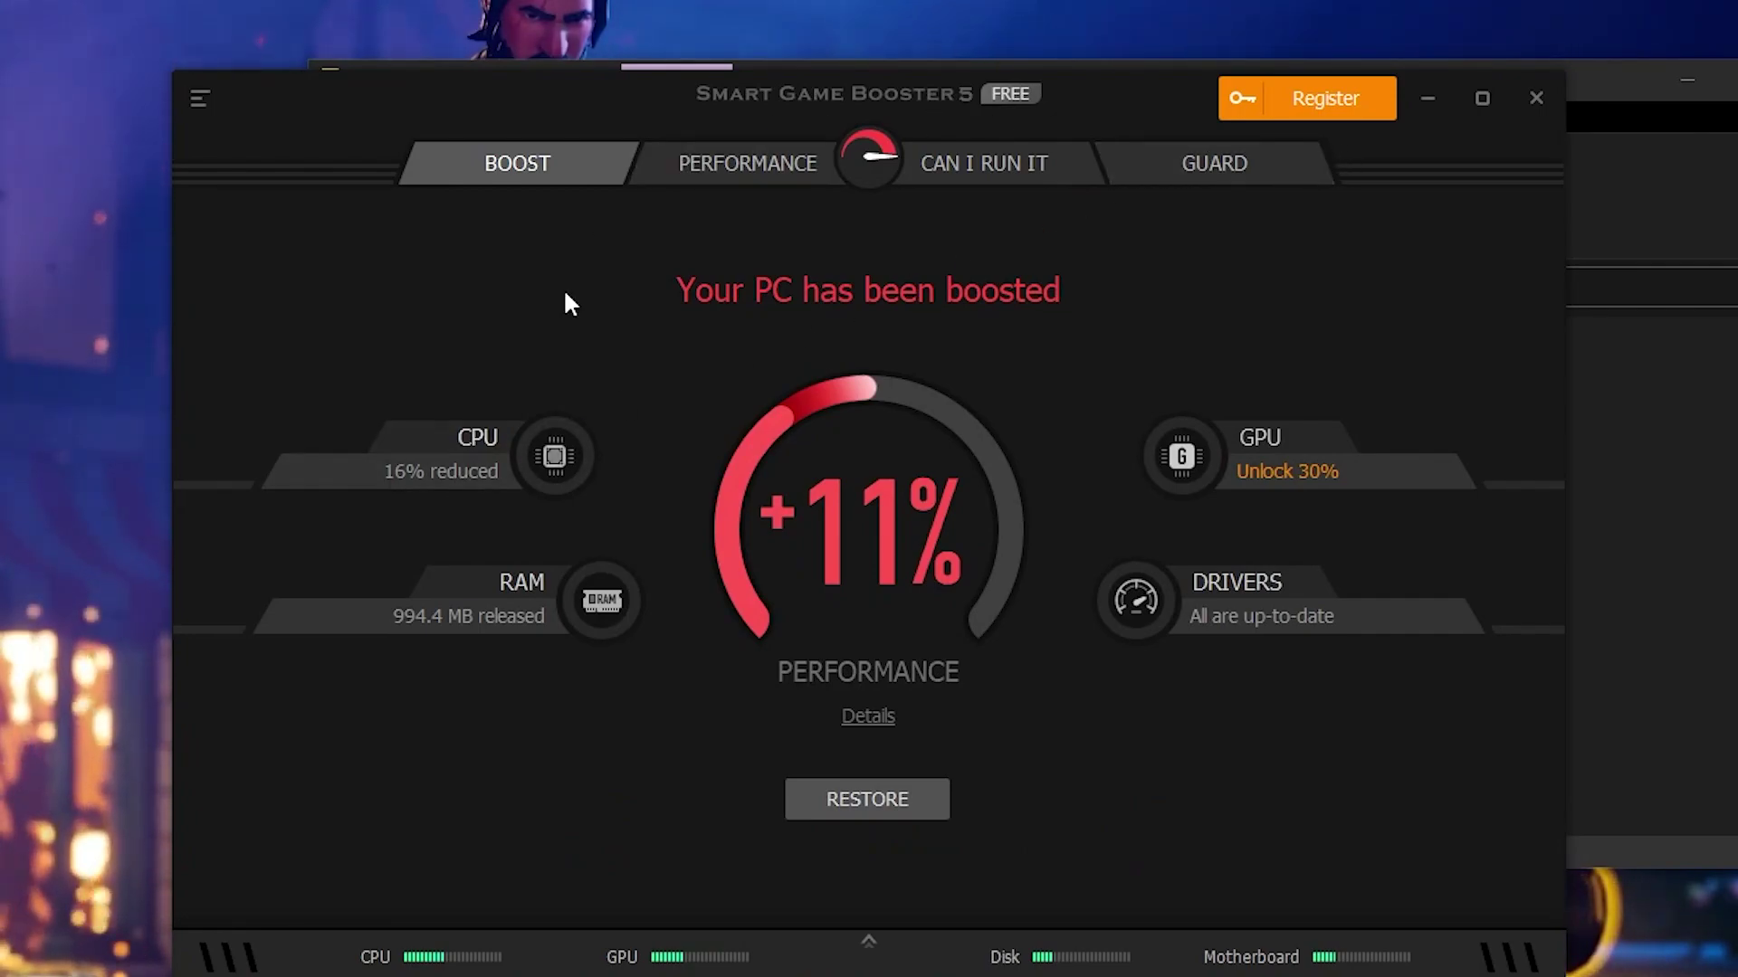
left_click(1549, 107)
left_click(1517, 960)
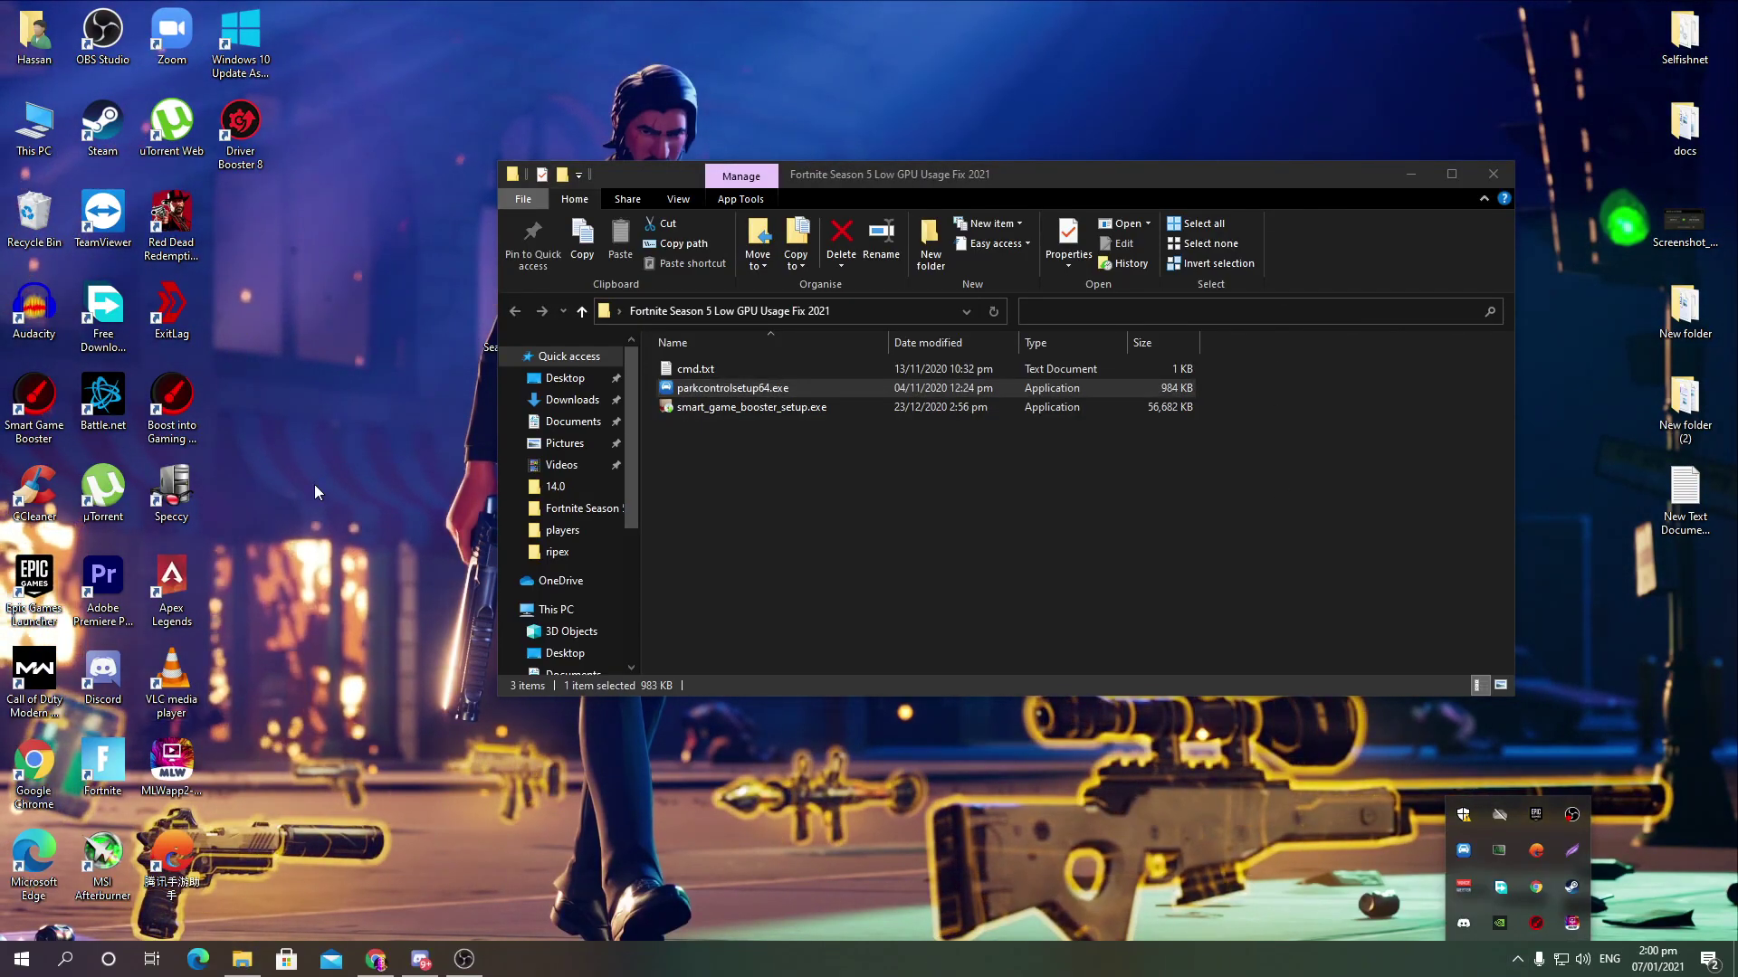
- Close the fix folder and open Settings' Update & Security page, showing Windows Update up to date
left_click(1493, 174)
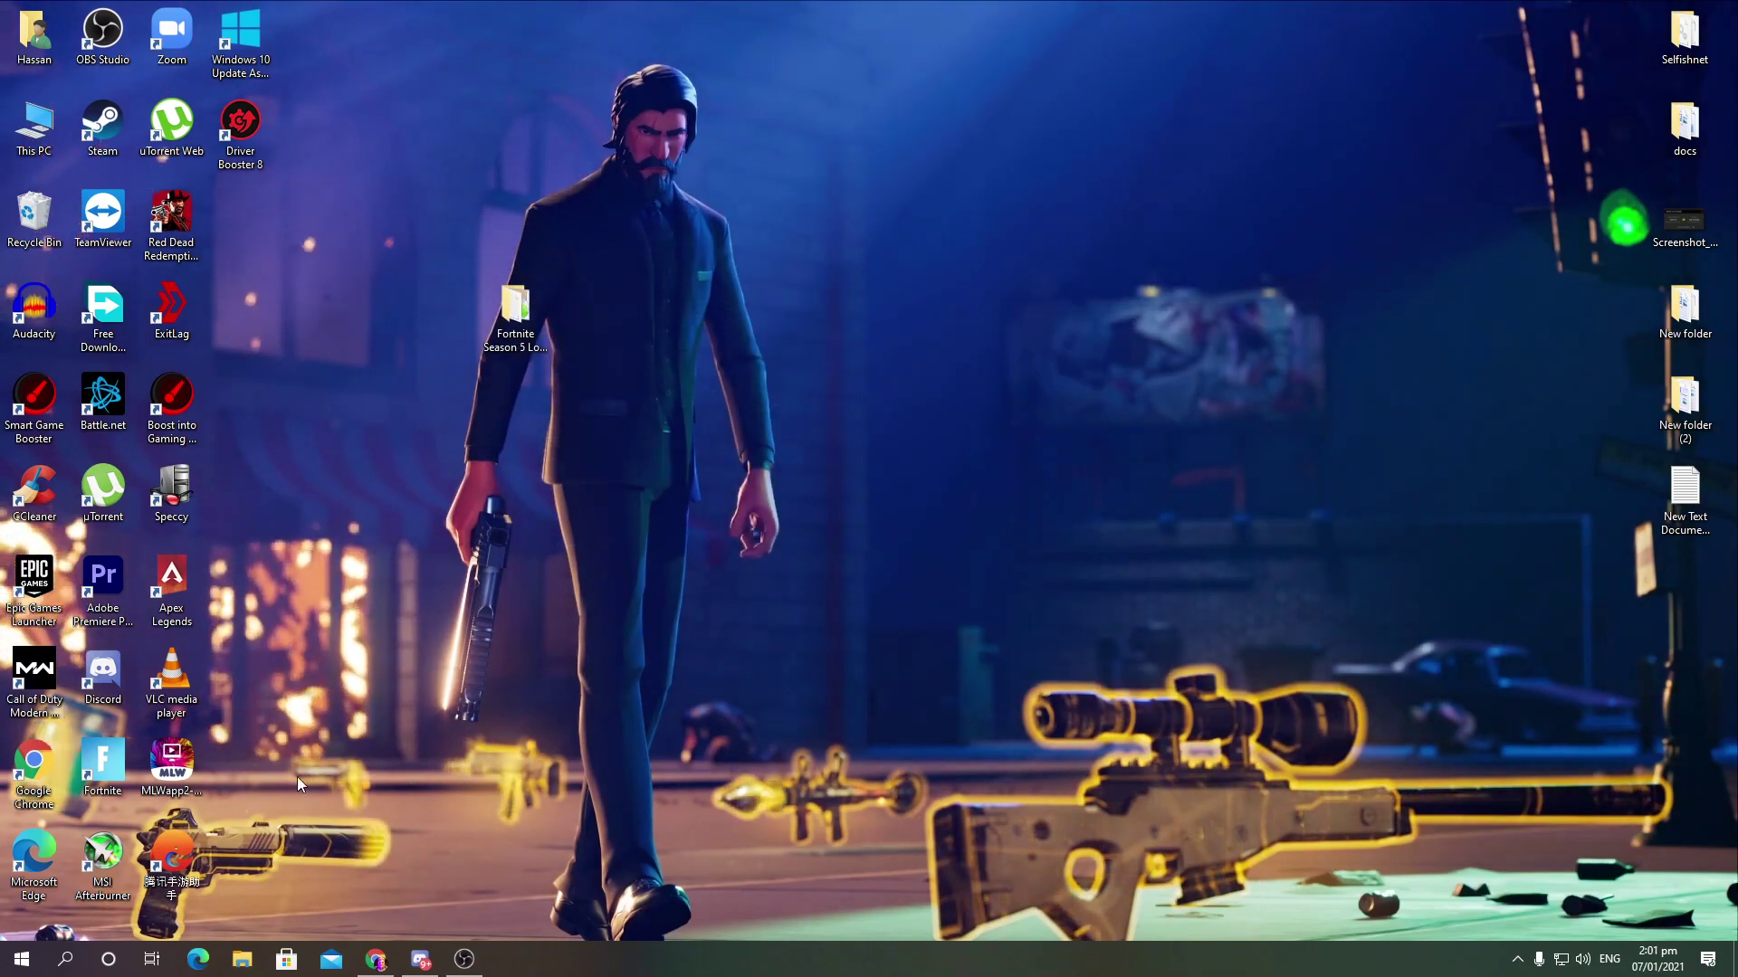
left_click(22, 960)
left_click(20, 916)
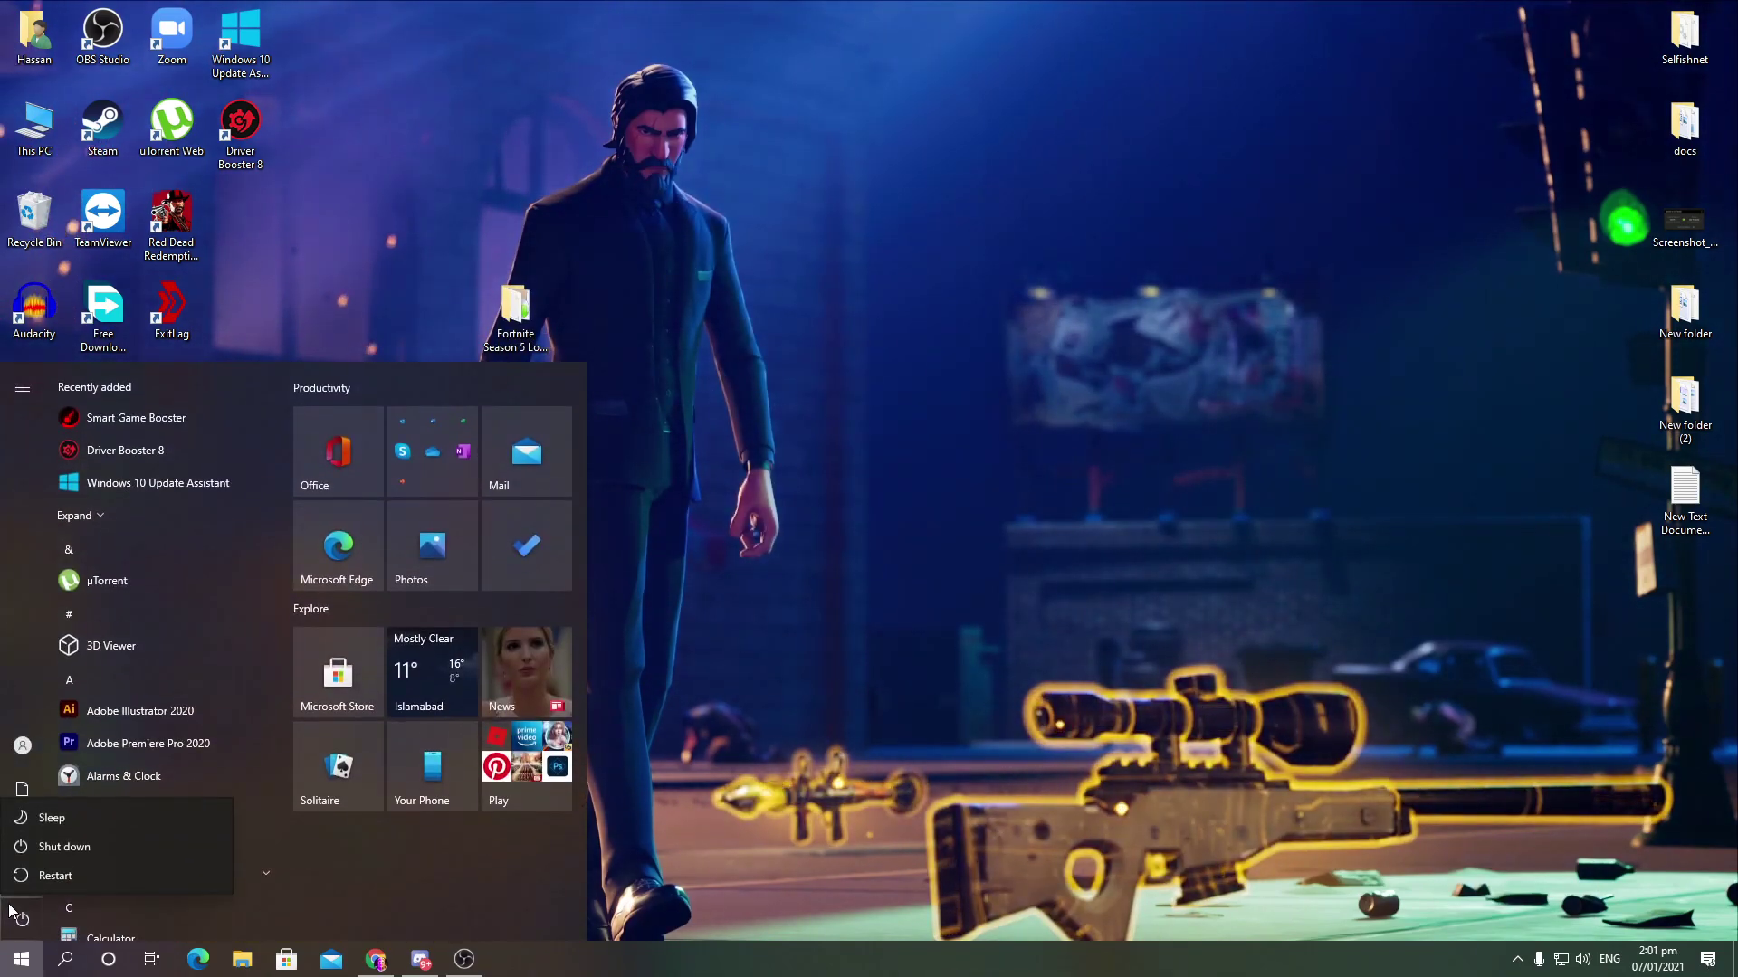
left_click(20, 916)
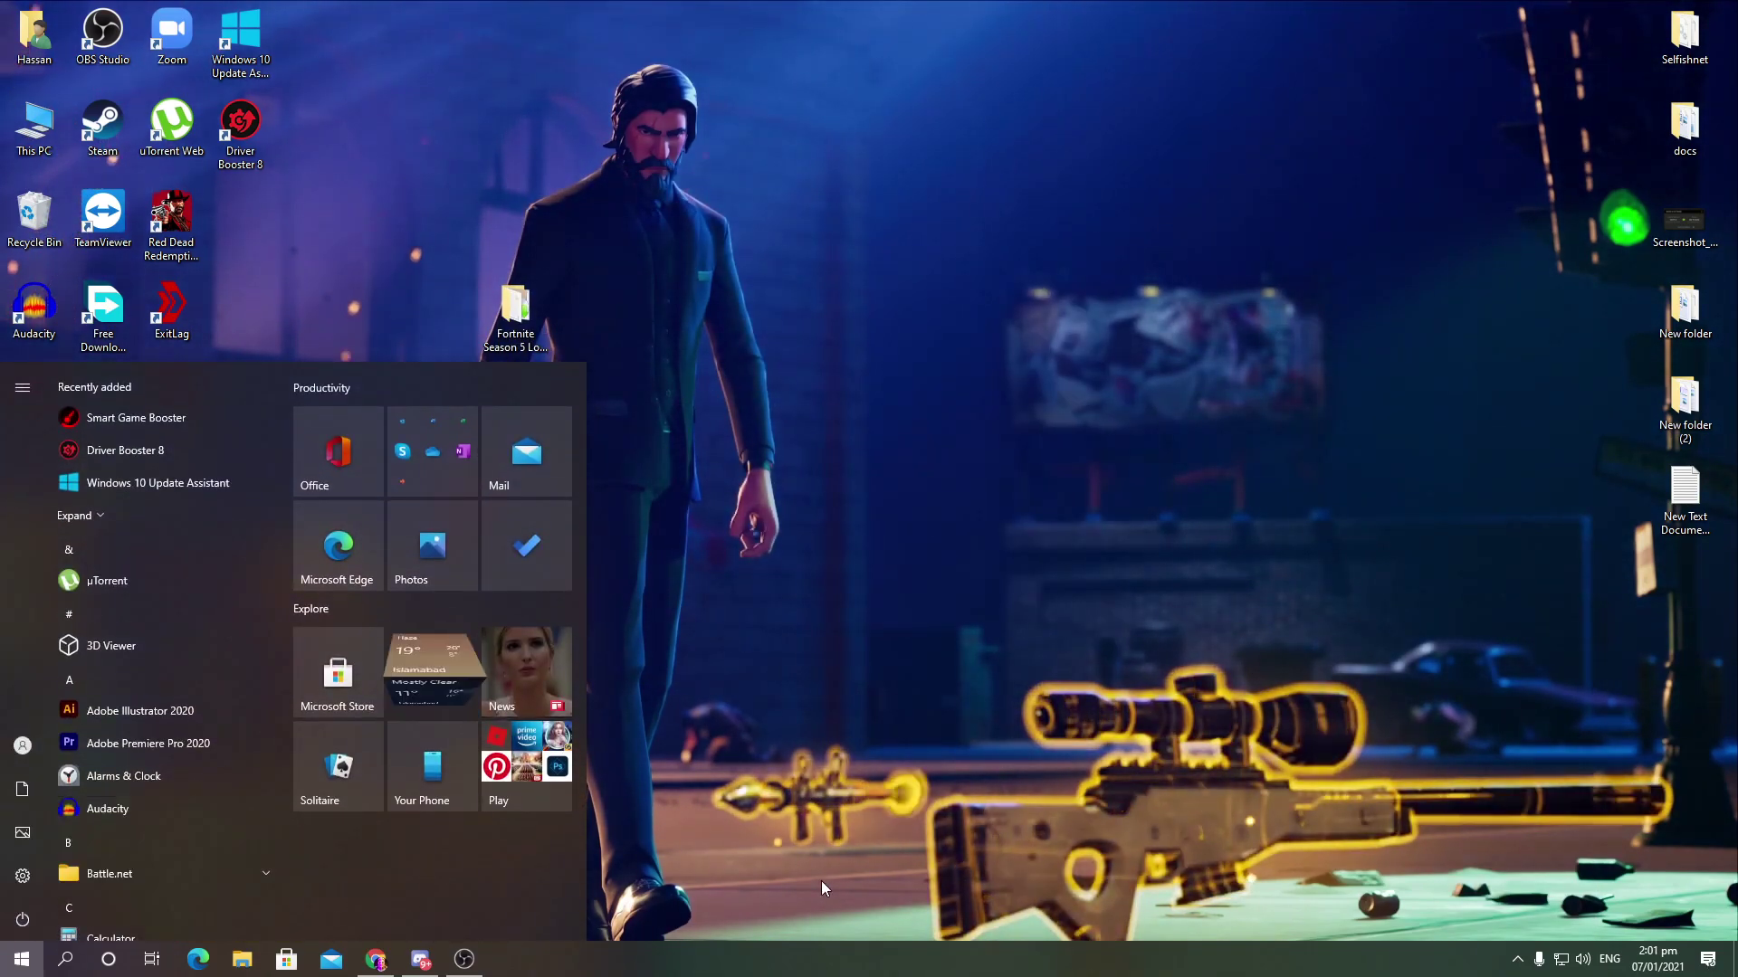
left_click(23, 877)
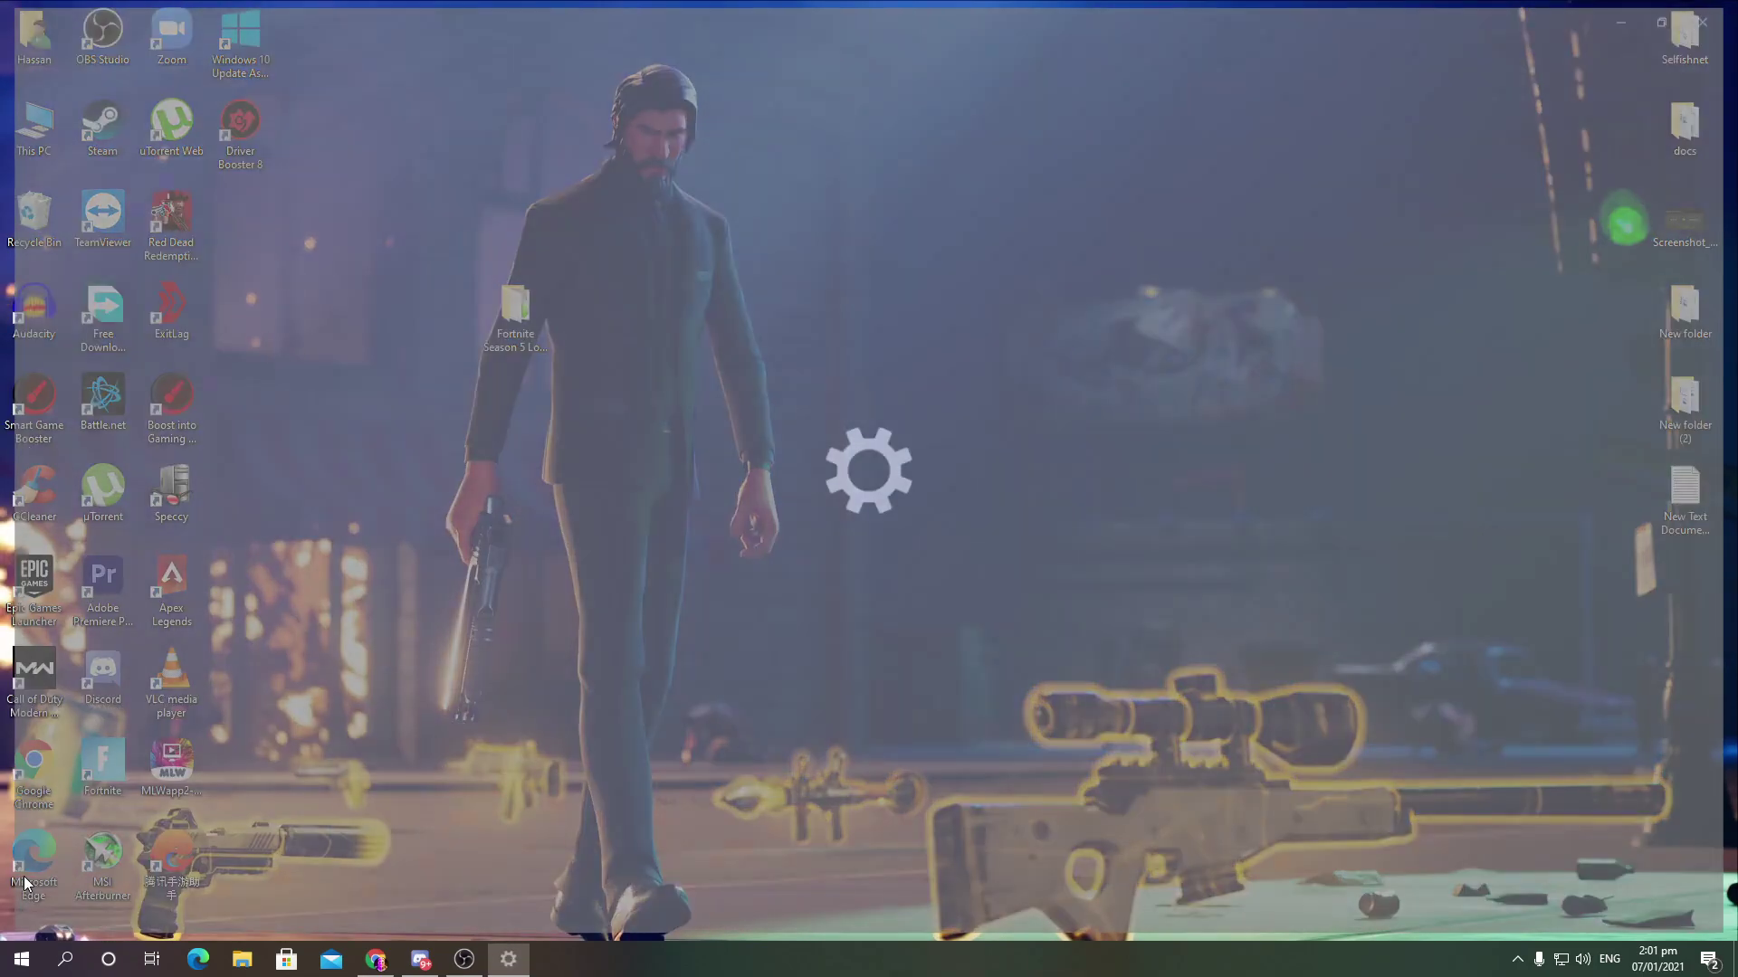
left_click(900, 503)
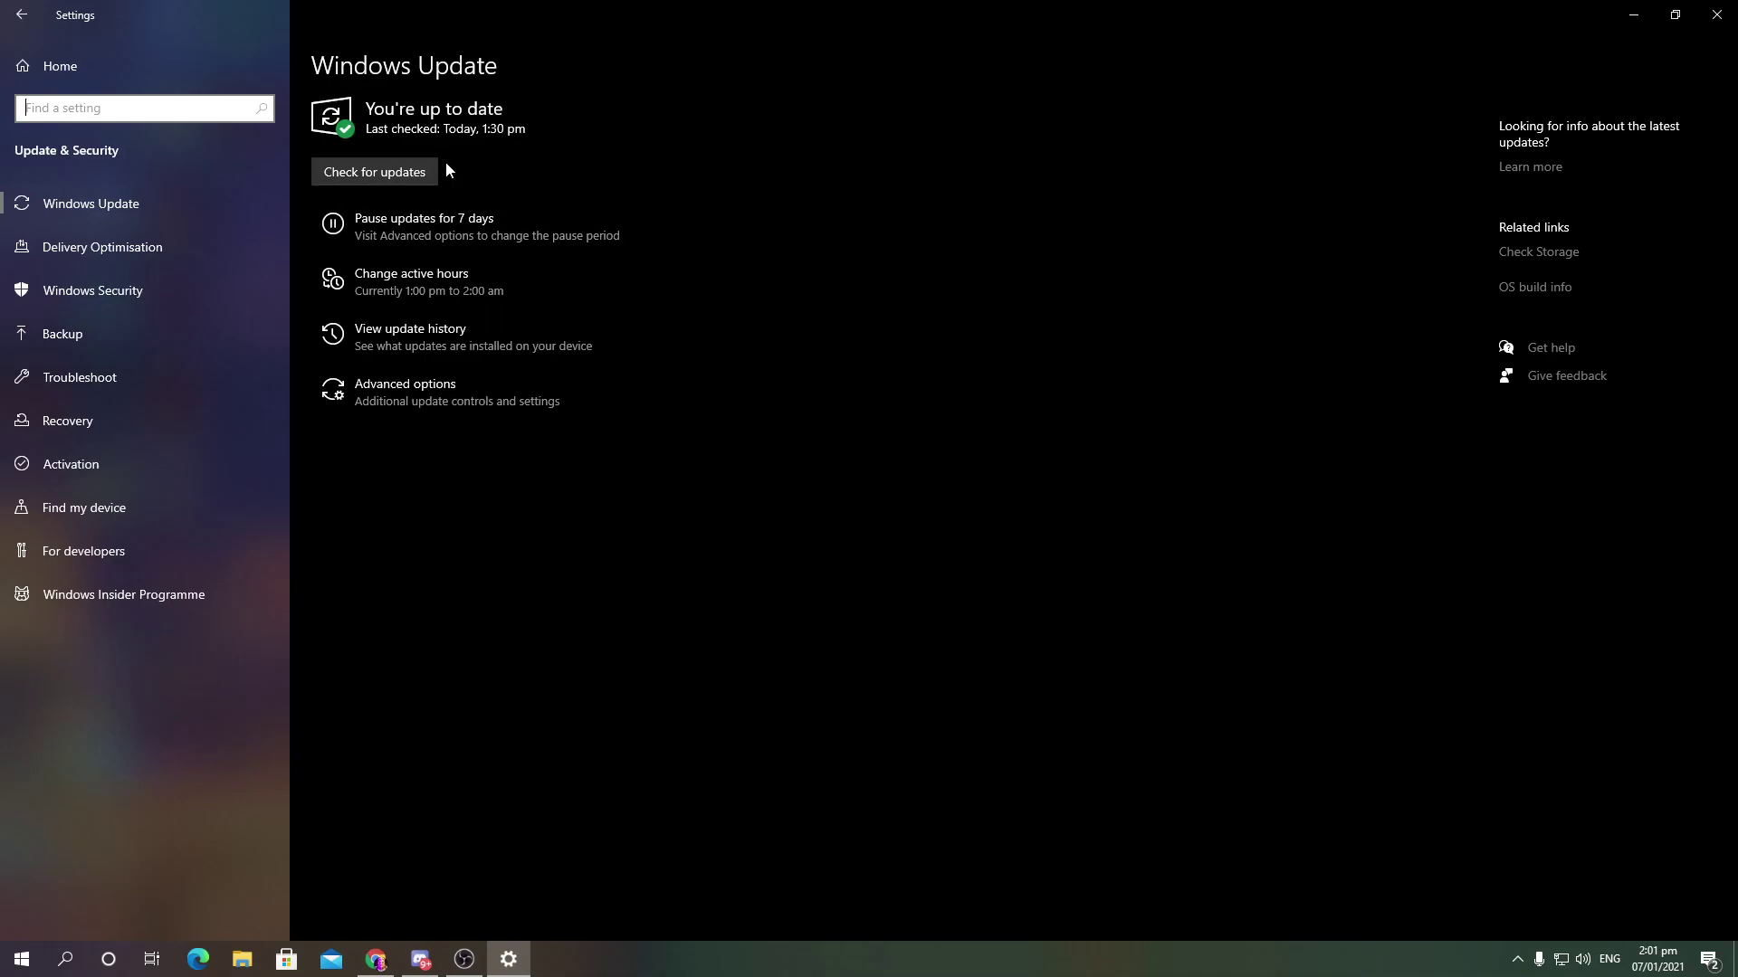
- Under Gaming, verify Xbox Game Bar off, Captures background recording off and Game Mode on, then close Settings
left_click(47, 78)
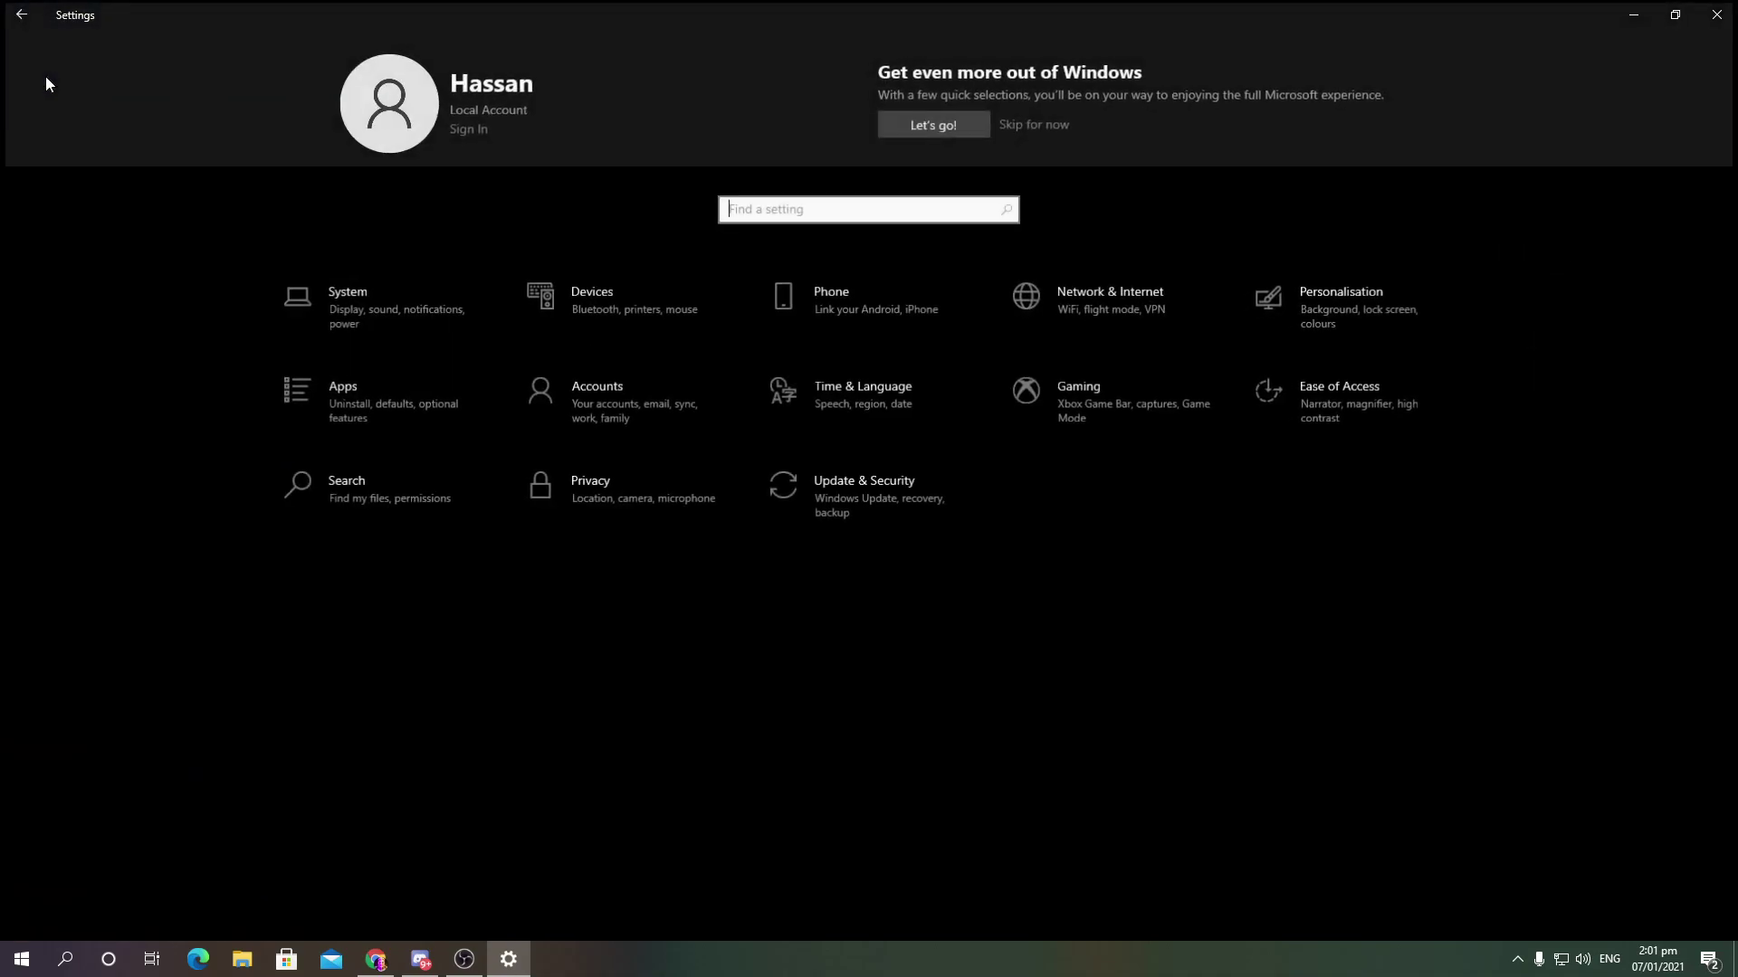
left_click(1084, 403)
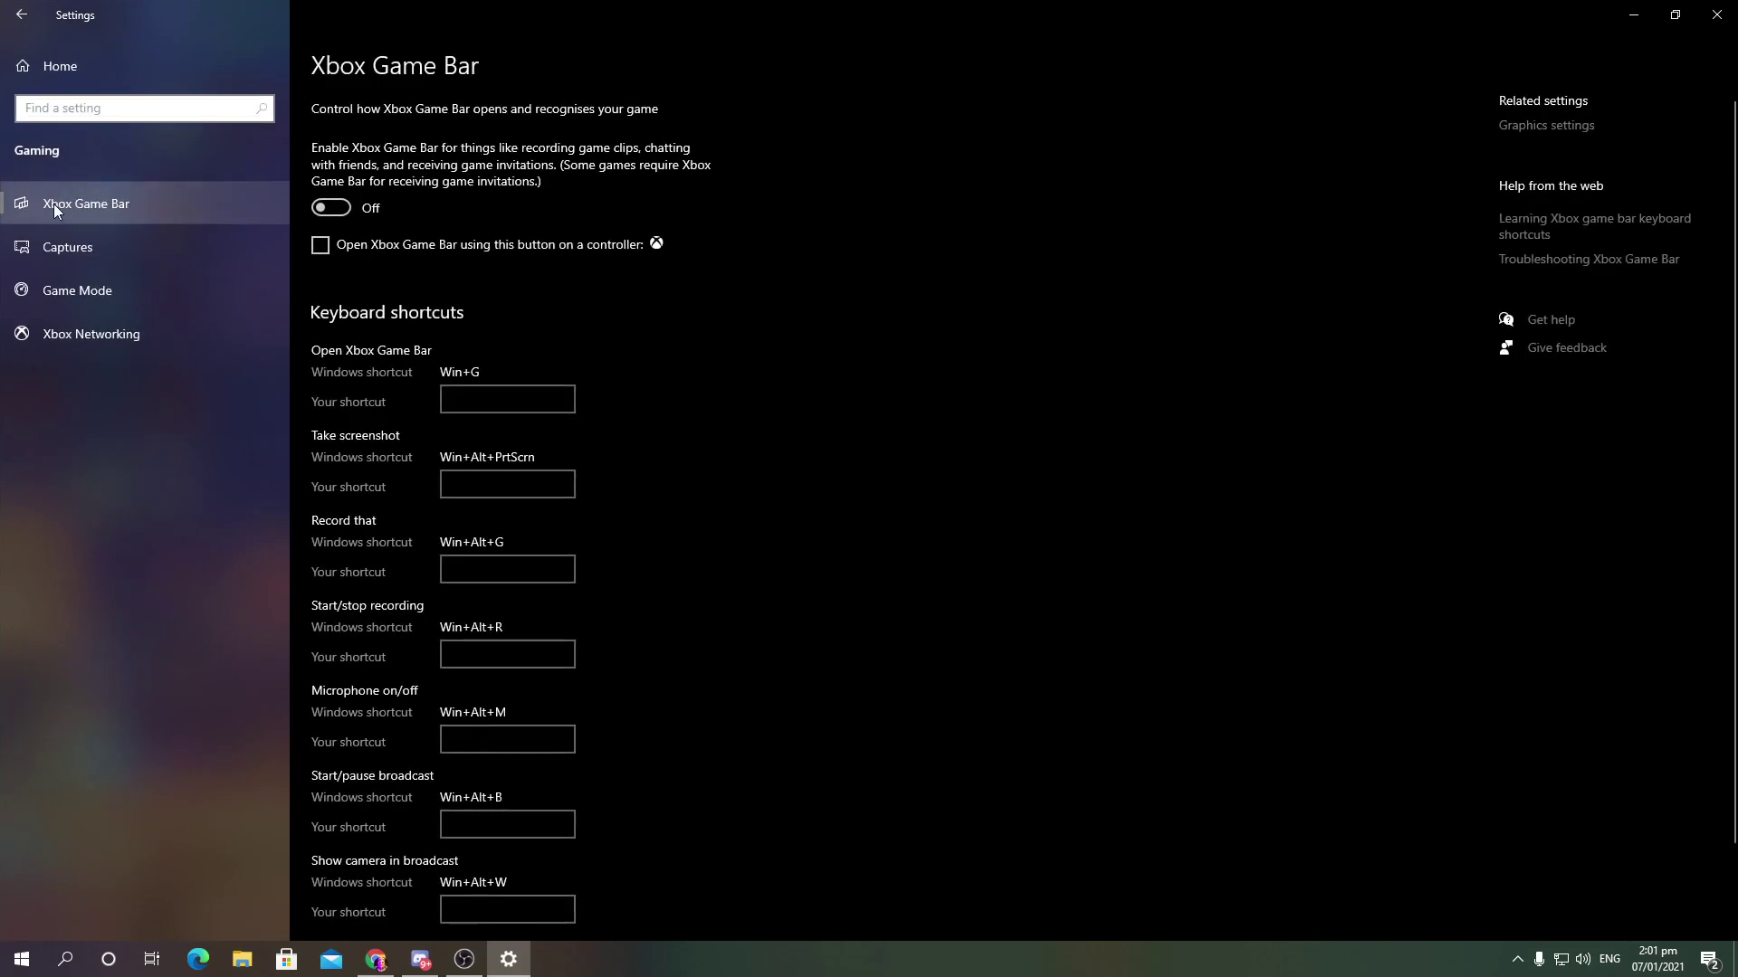
left_click(73, 247)
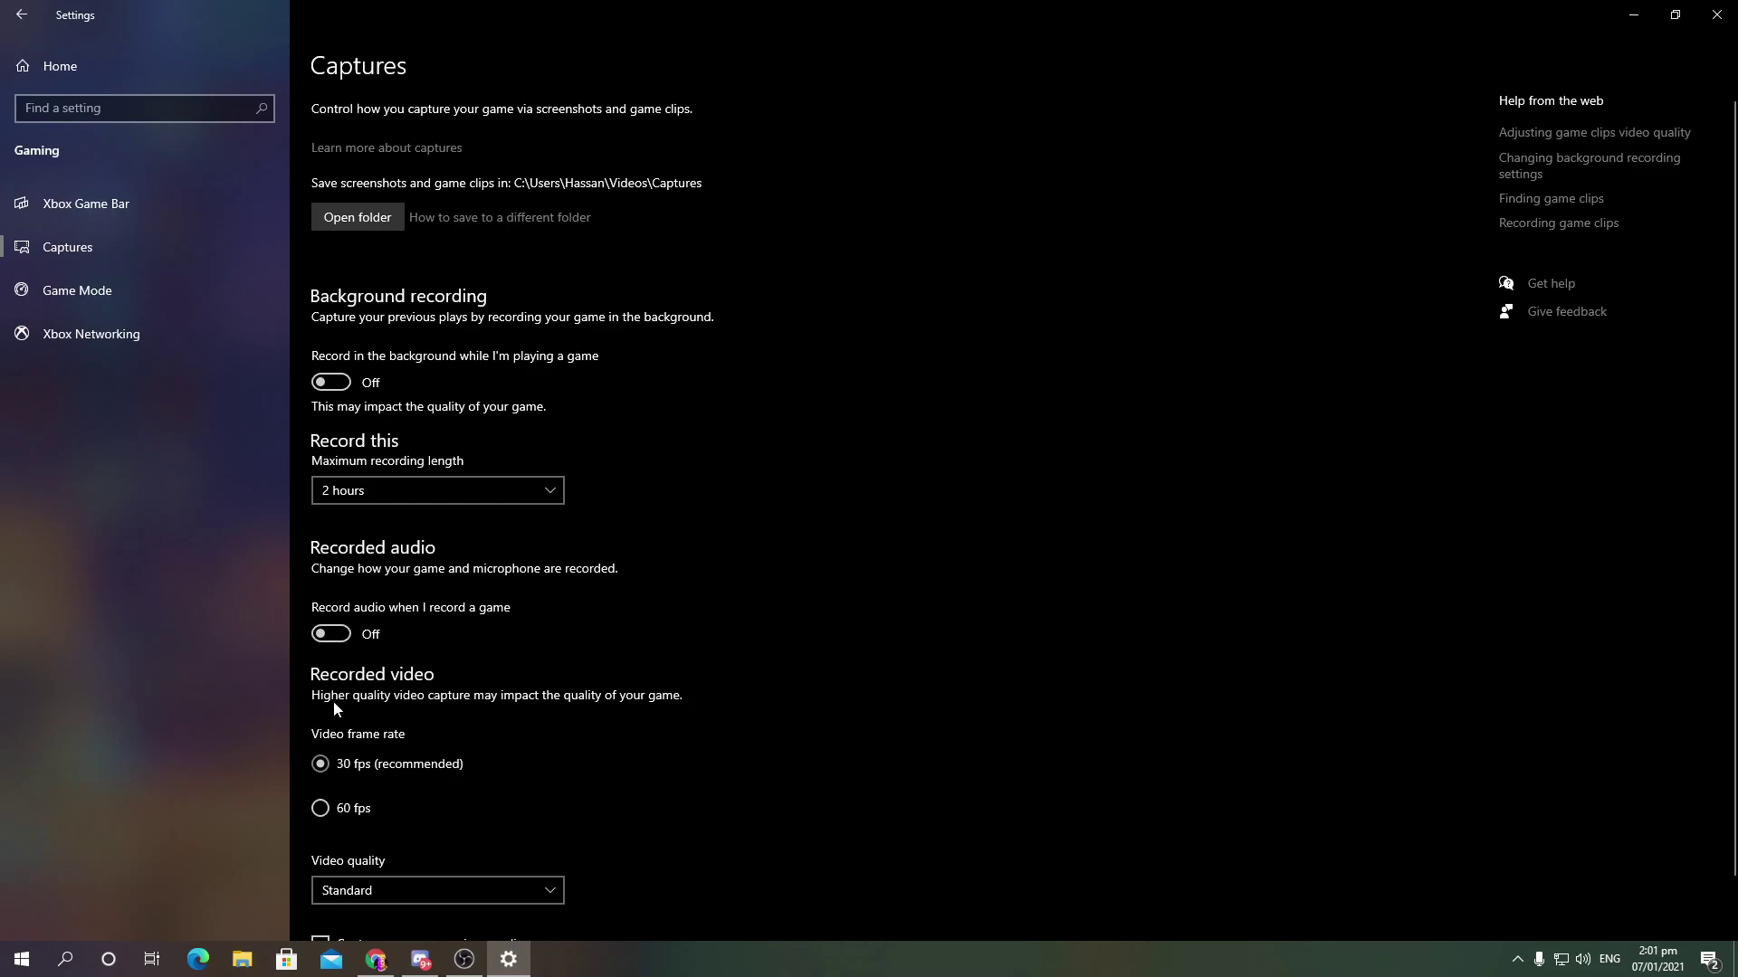
scroll(361, 710, "down", 1)
left_click(42, 304)
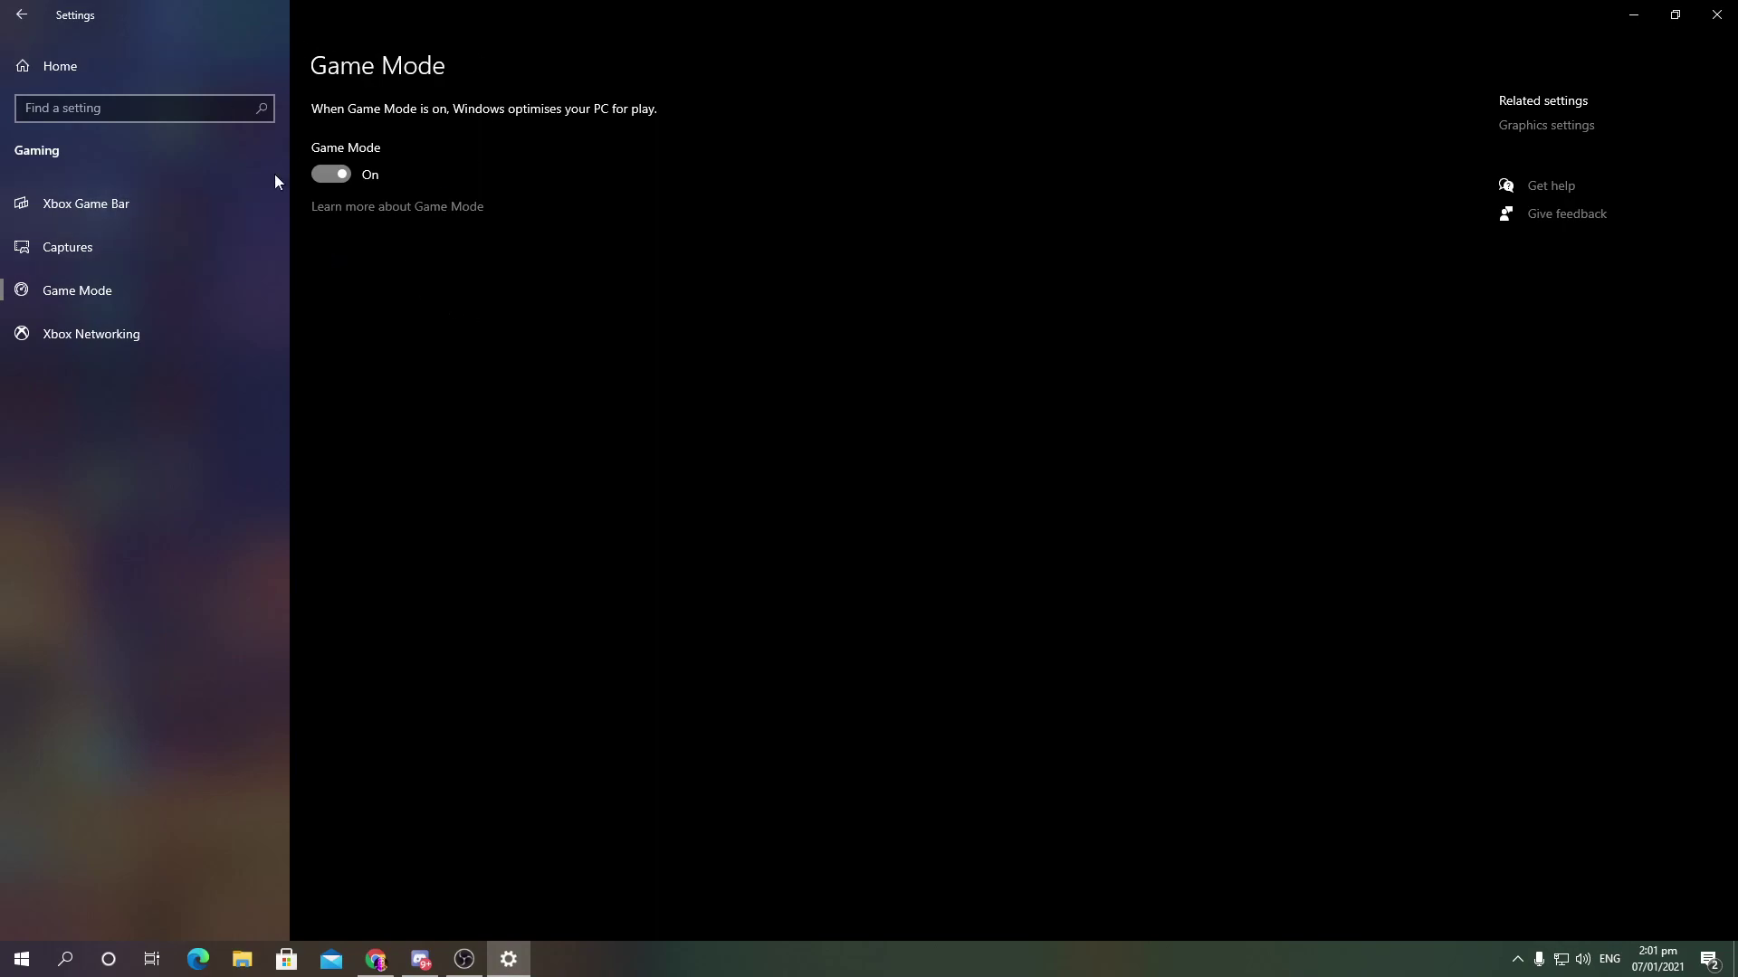
left_click(1716, 15)
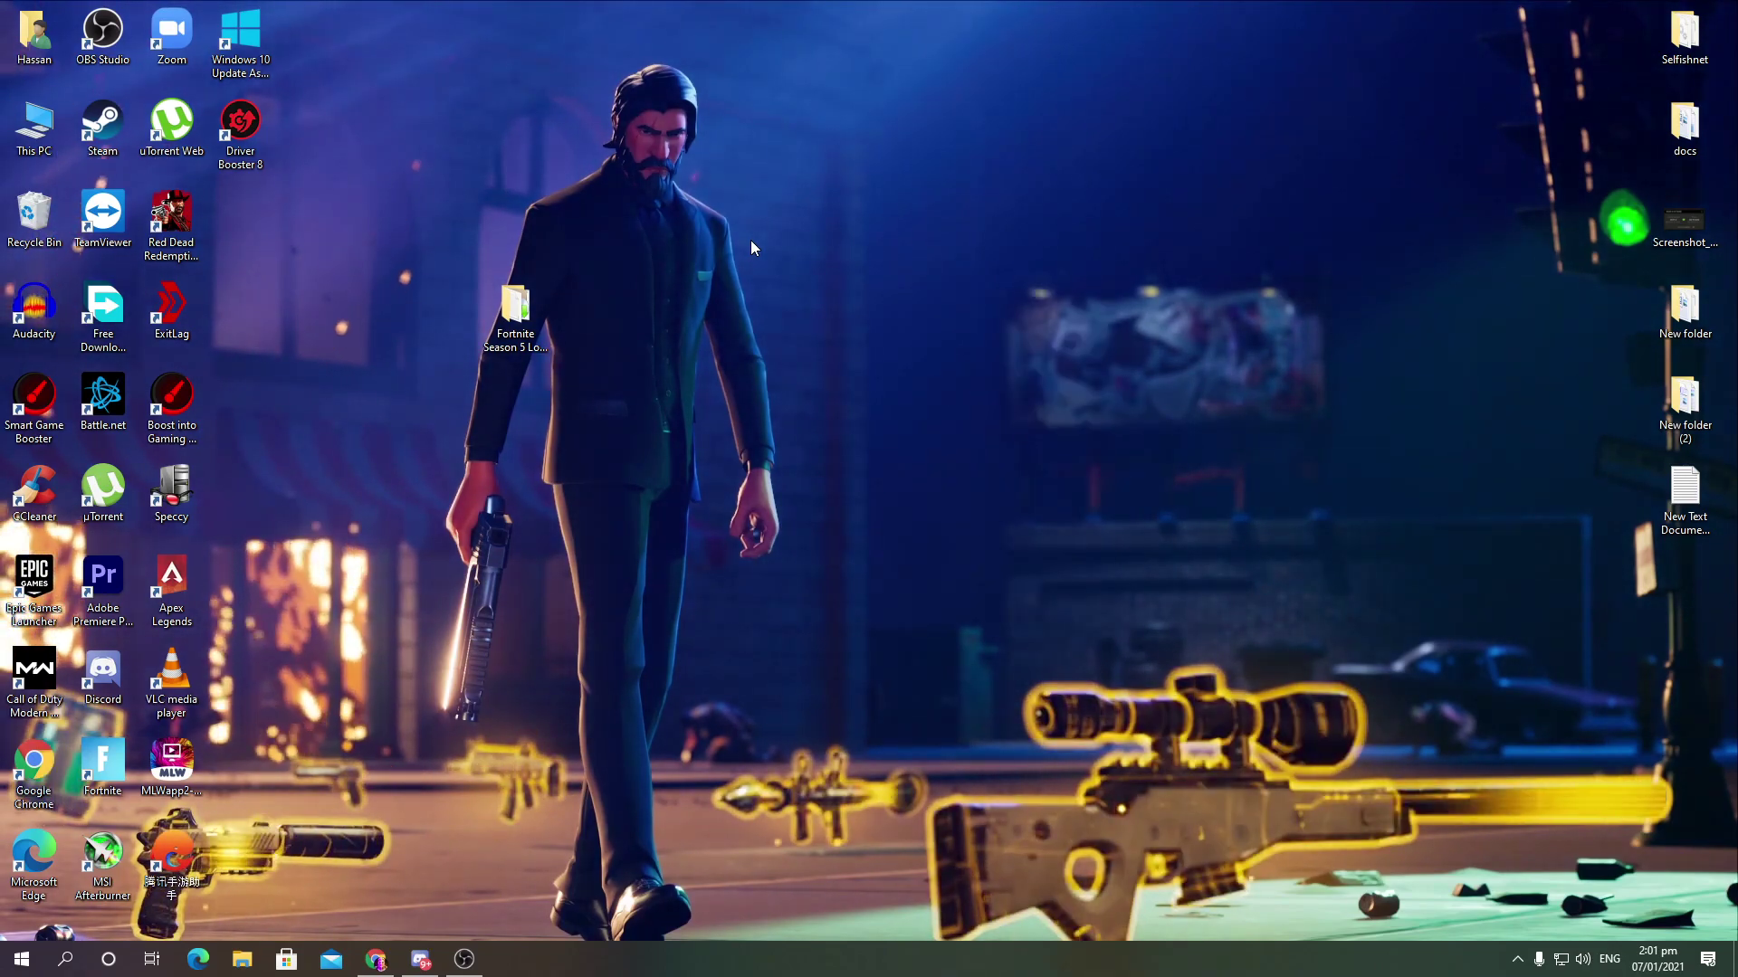
- Launch the NVIDIA Control Panel from the desktop's right-click menu
right_click(751, 242)
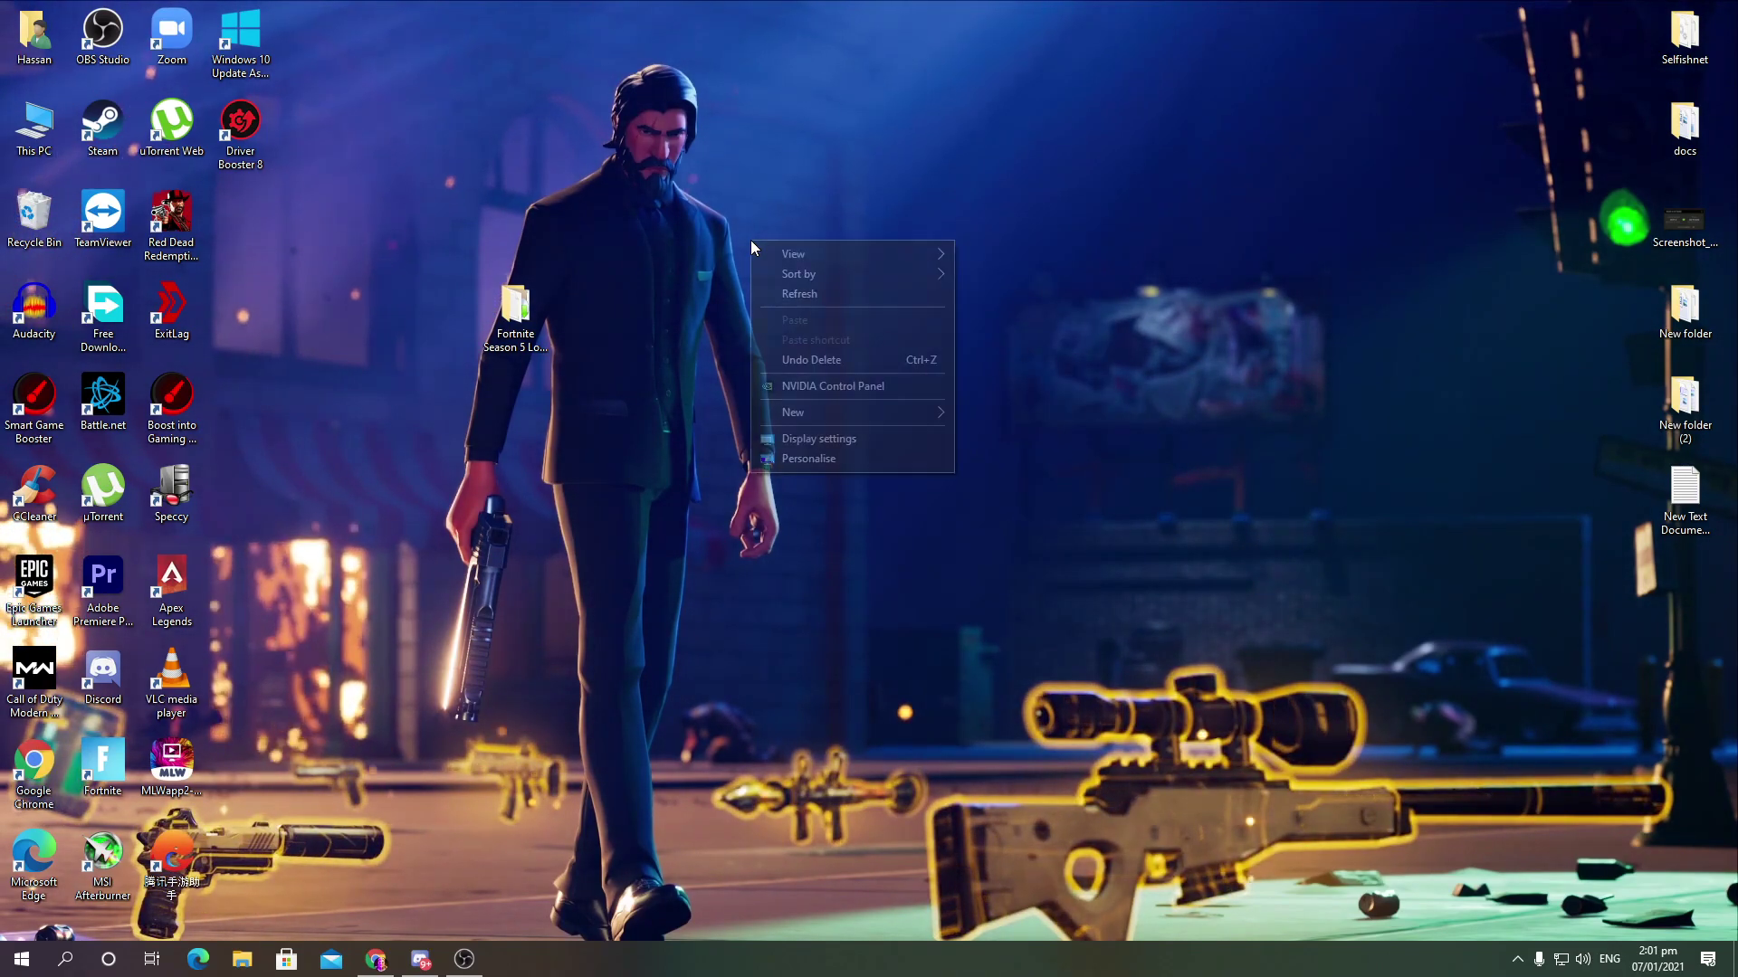
left_click(813, 386)
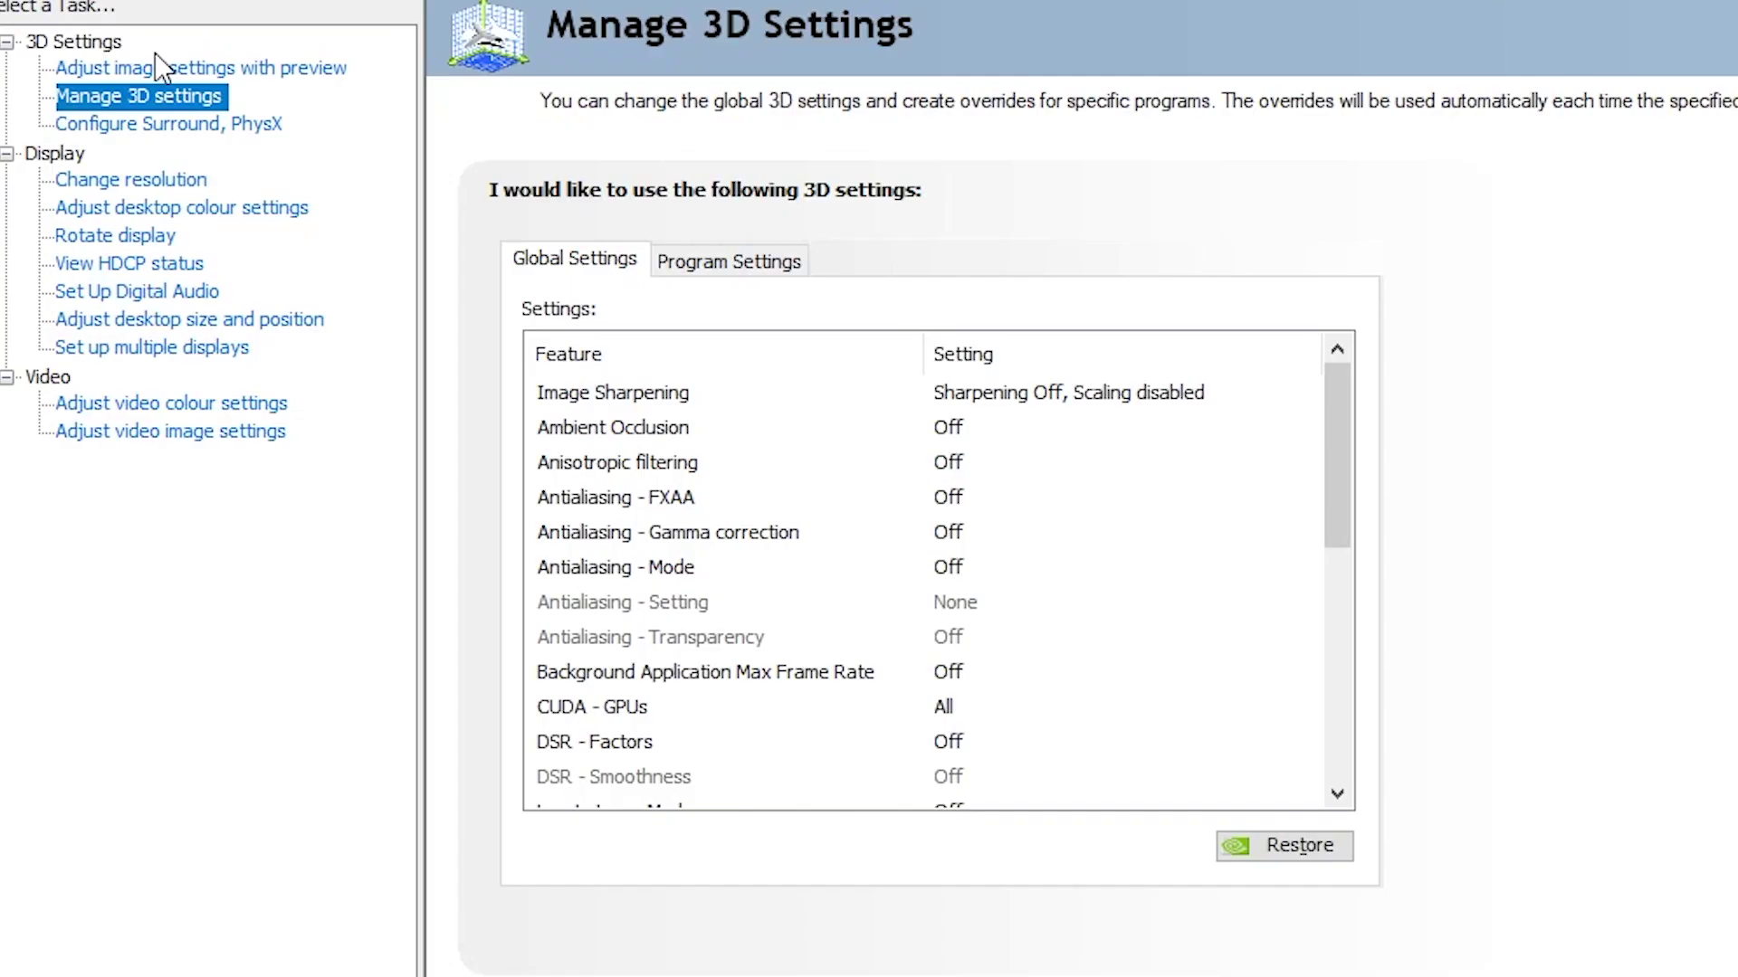
left_click(93, 118)
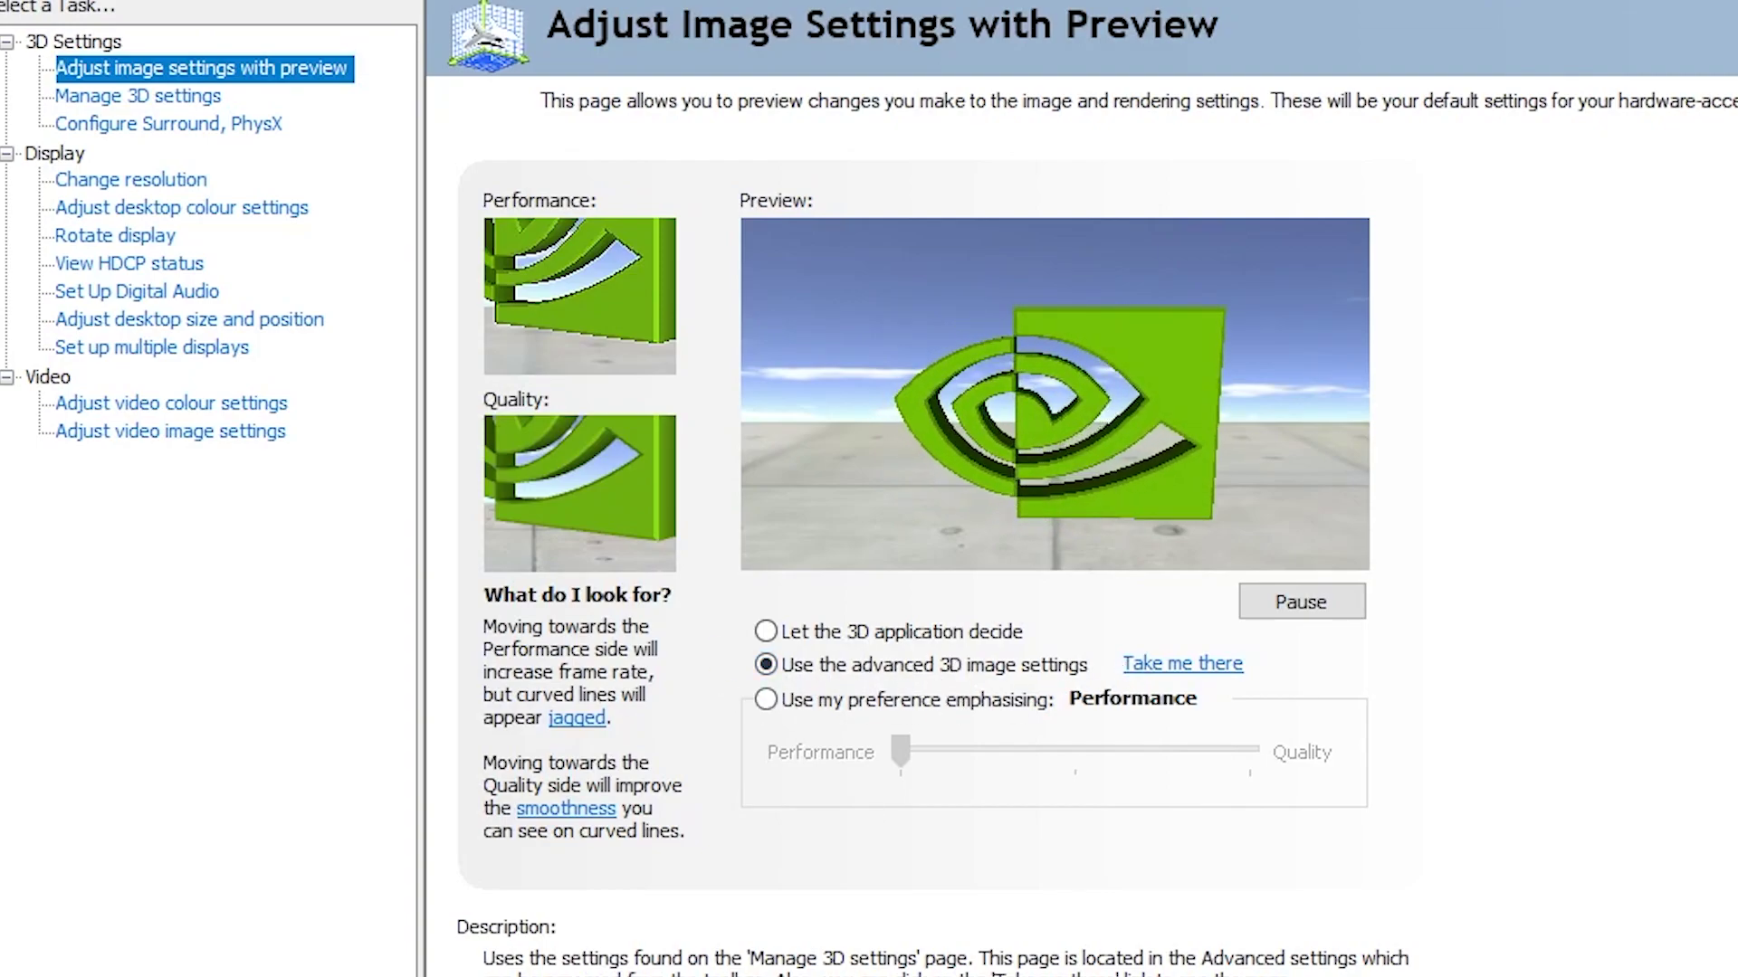
left_click(125, 98)
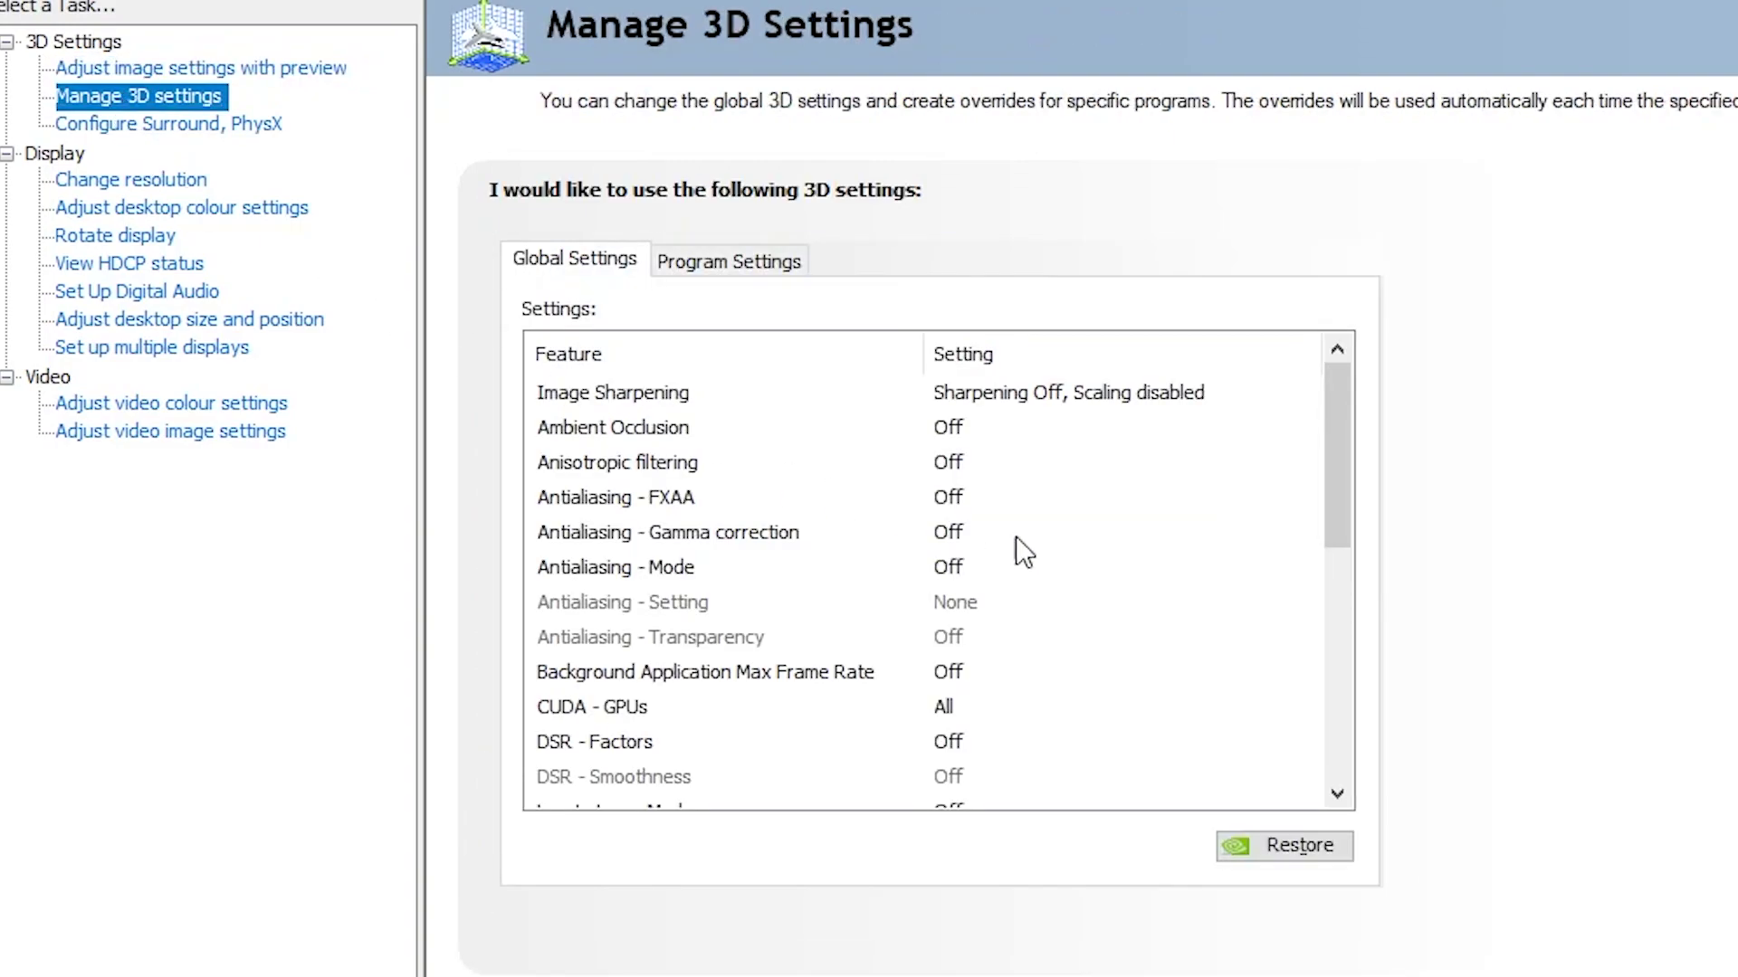
scroll(1055, 559, "down", 3)
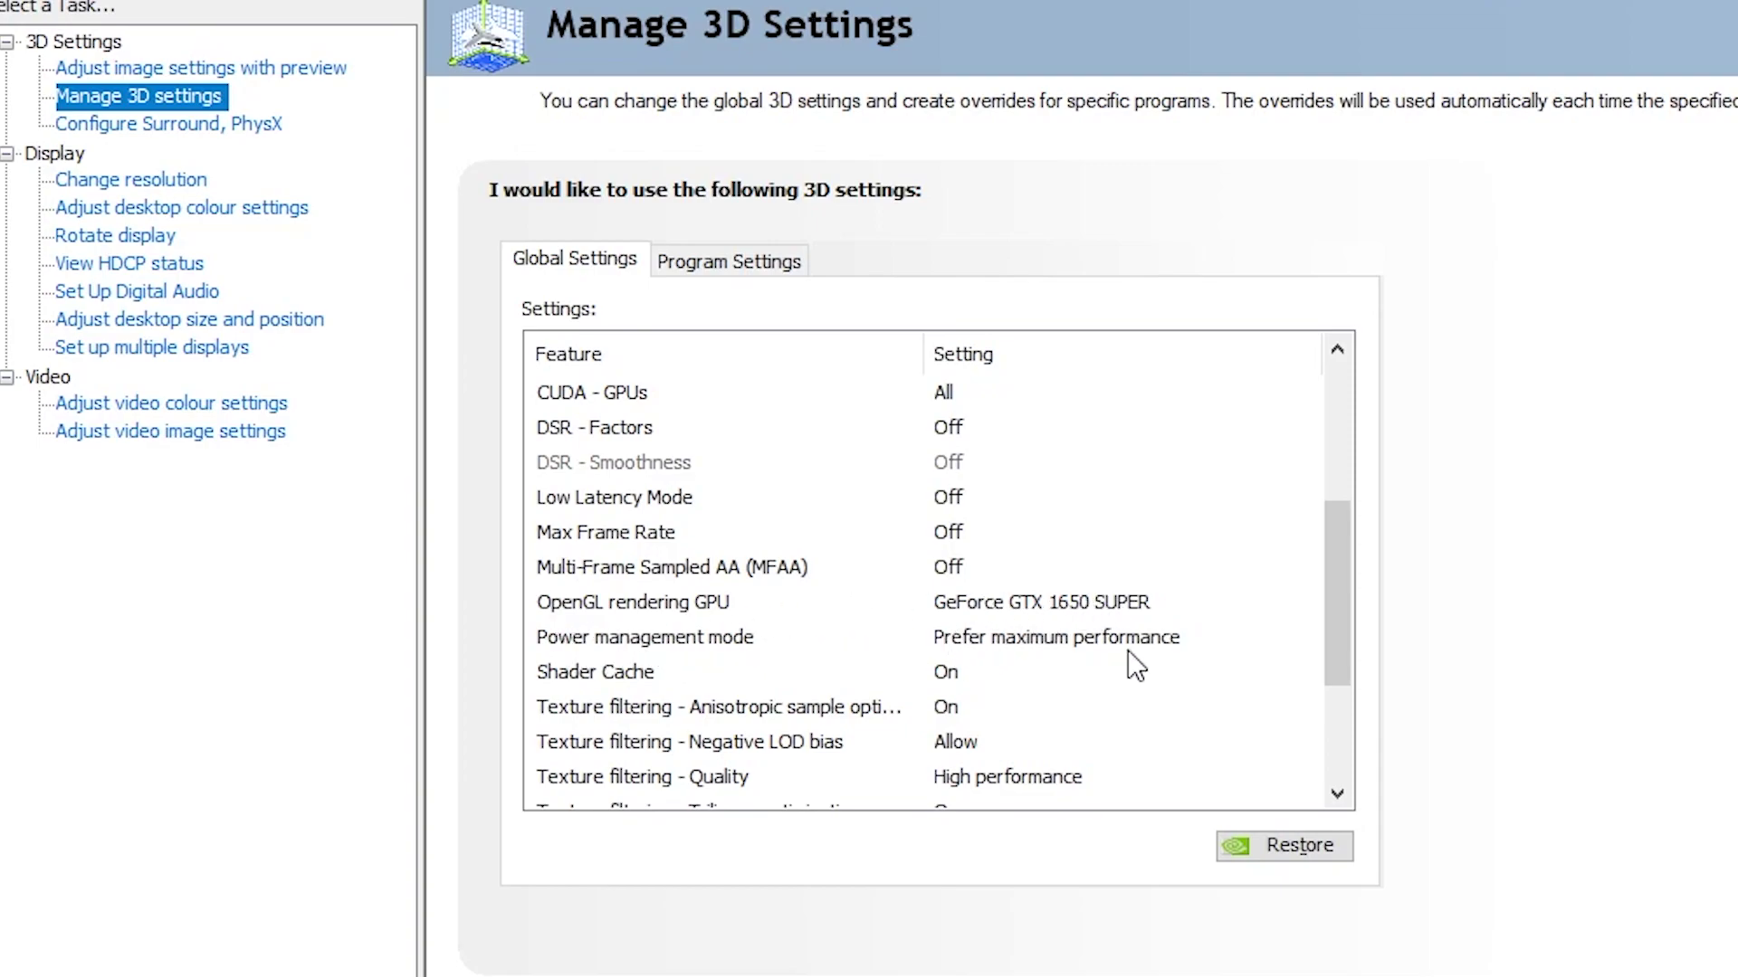
scroll(1023, 647, "down", 1)
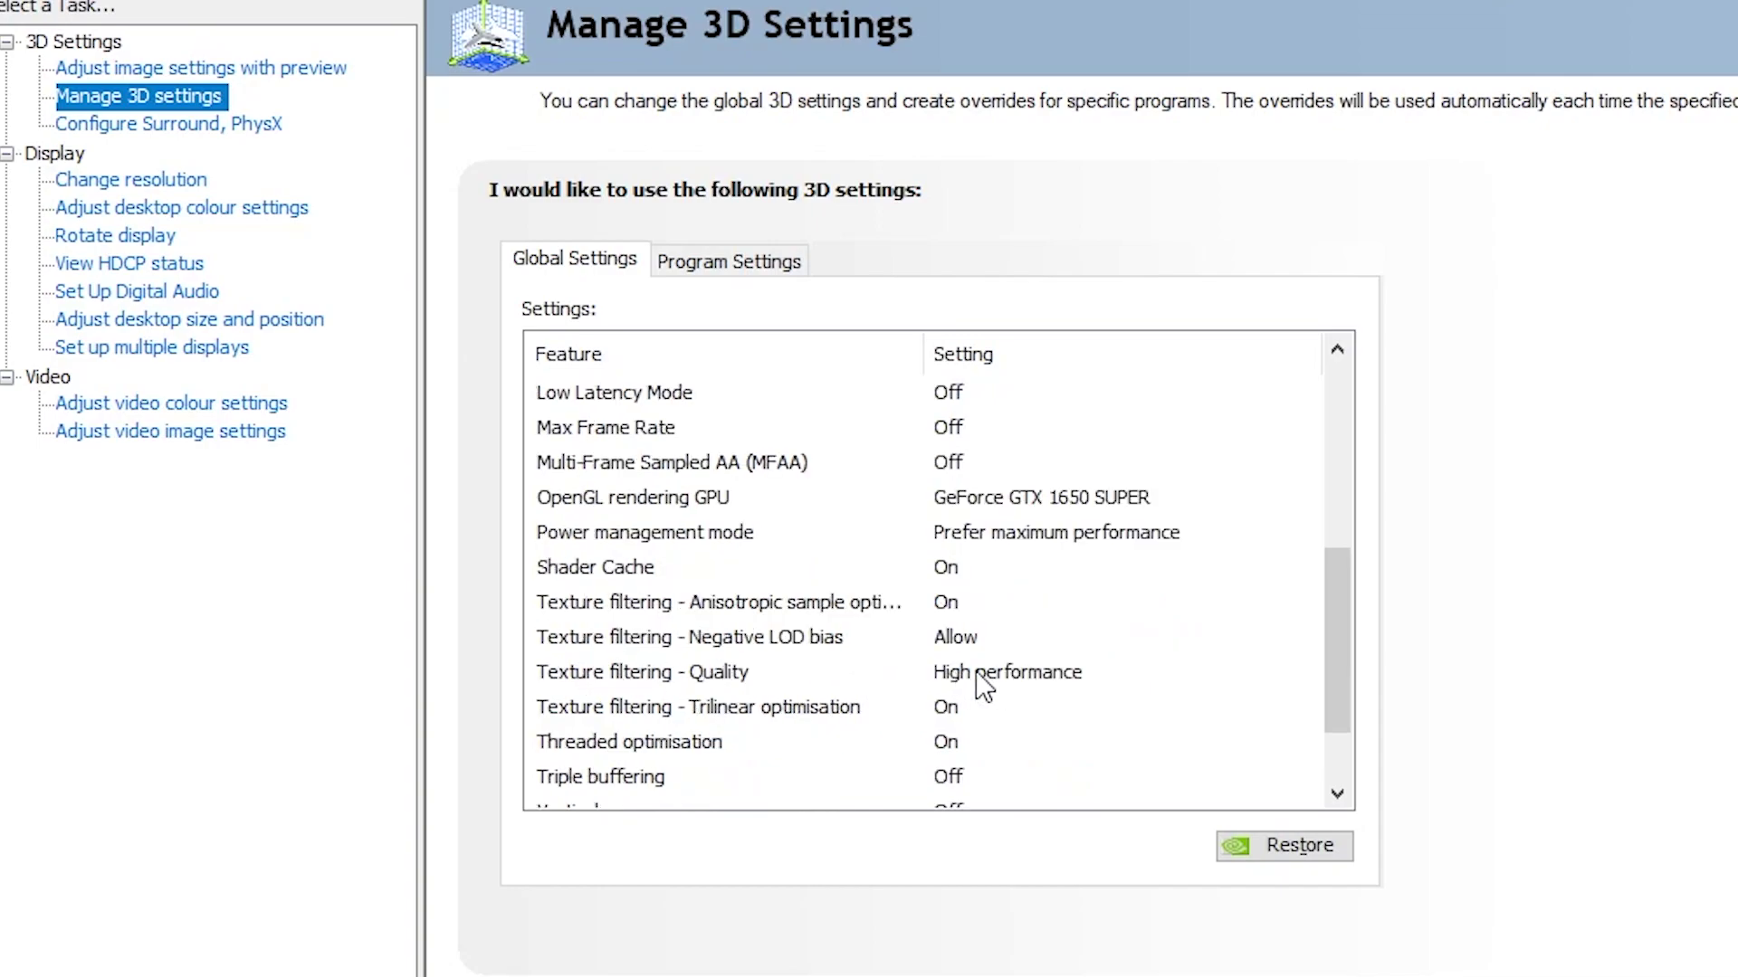
scroll(984, 687, "down", 1)
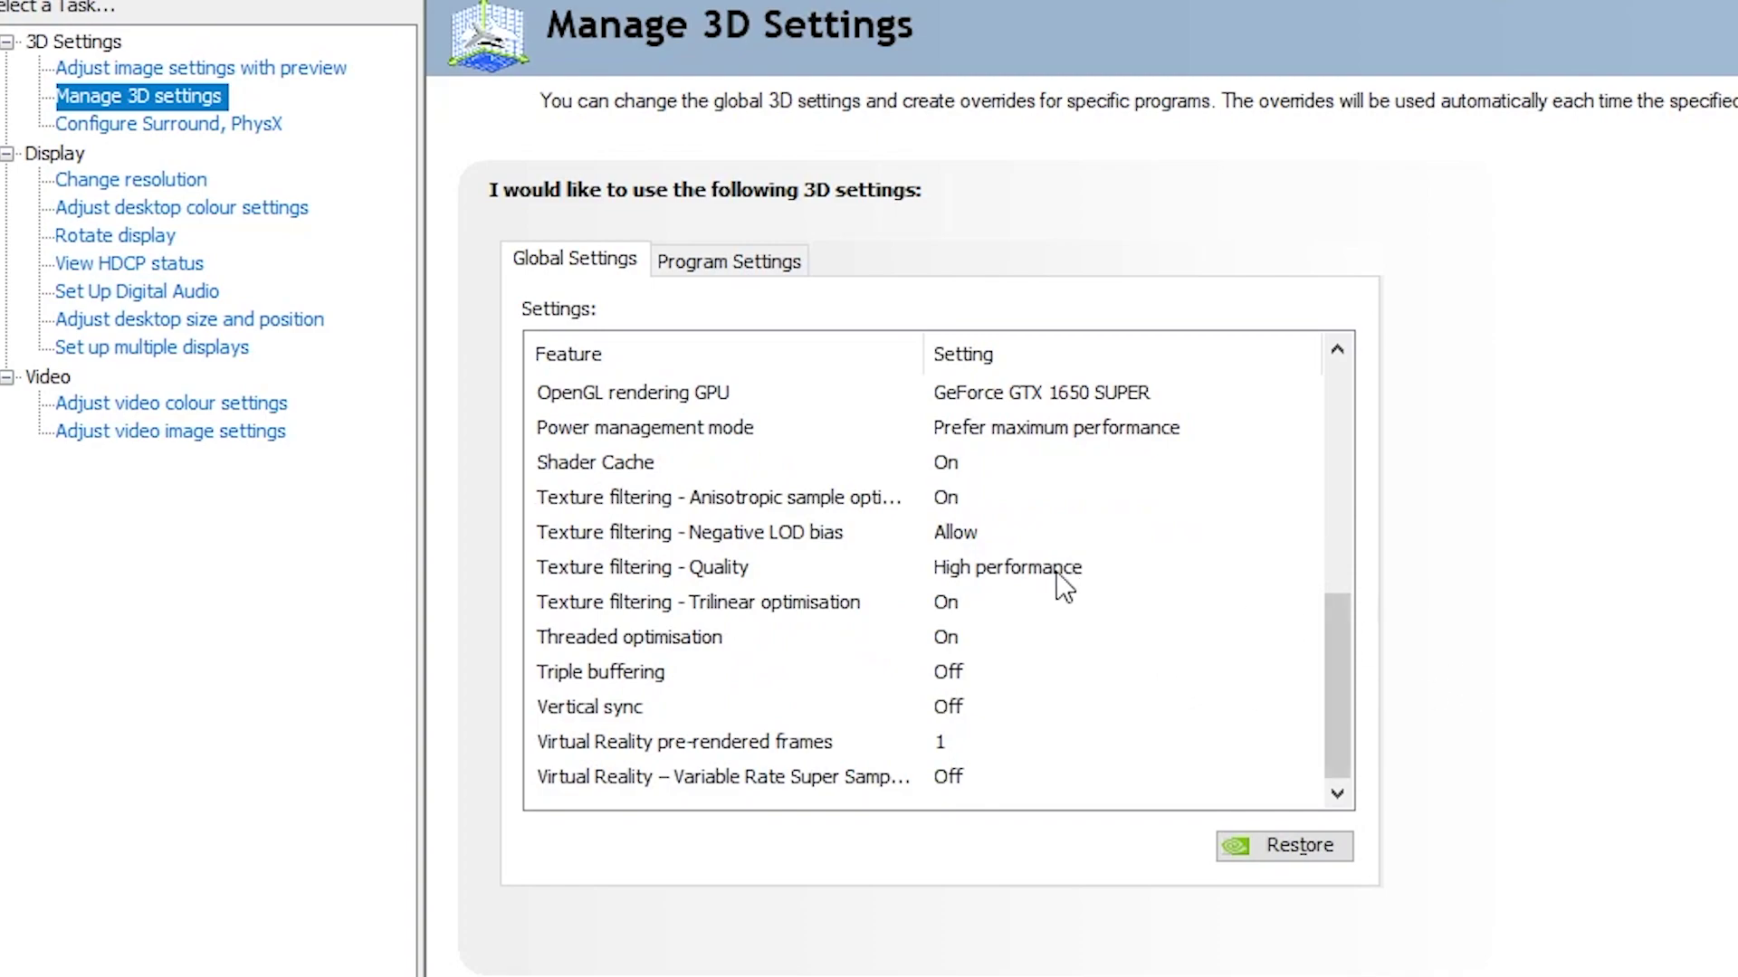